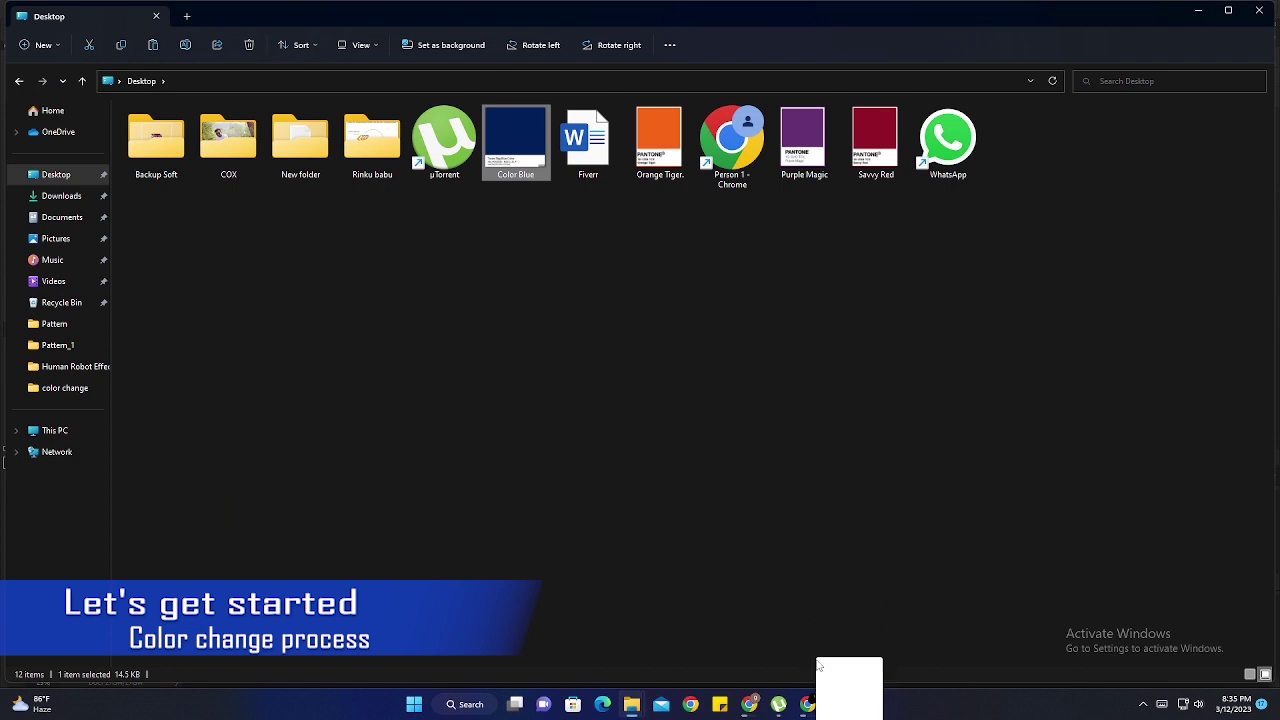
Drag the Color Blue swatch image from the Desktop onto Photoshop in the taskbar
{"action": "left_click_drag", "start_coordinate": [851, 572], "coordinate": [826, 712]}
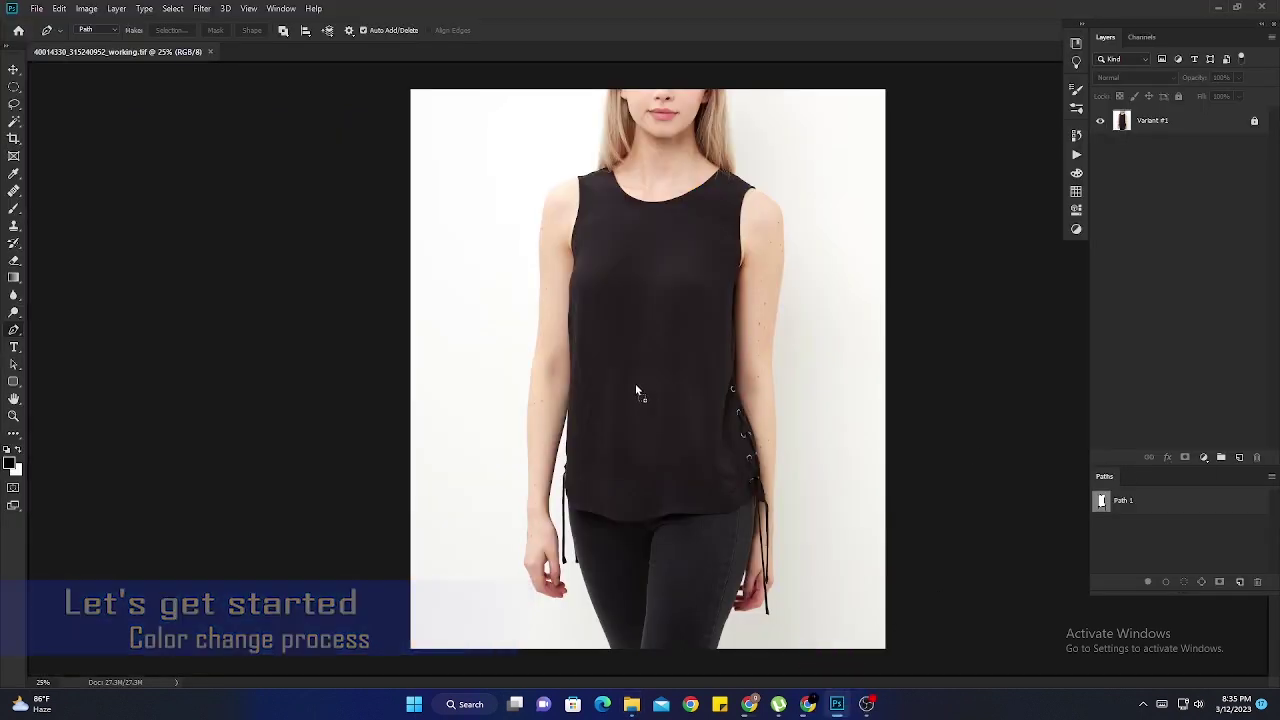
Place the navy Color Blue swatch and sample its navy as the foreground colour
{"action": "left_click_drag", "start_coordinate": [635, 389], "coordinate": [637, 386]}
{"action": "key", "text": "Return"}
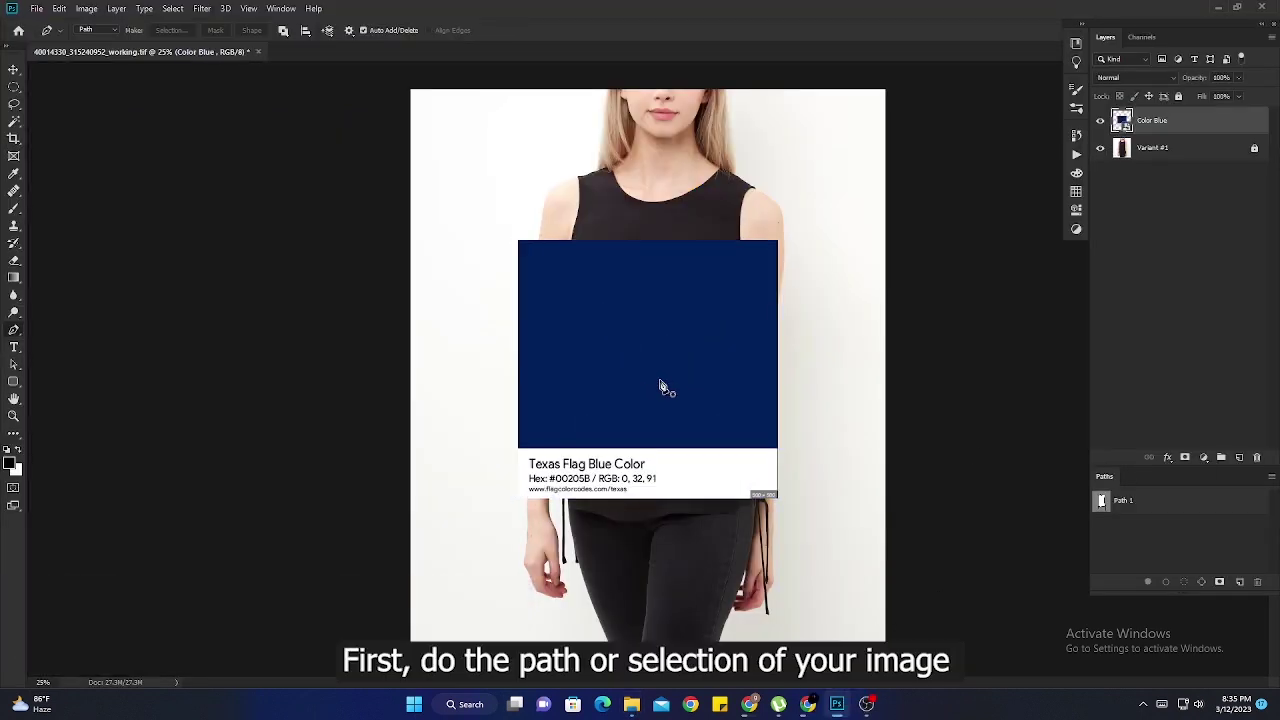
{"action": "key", "text": "b"}
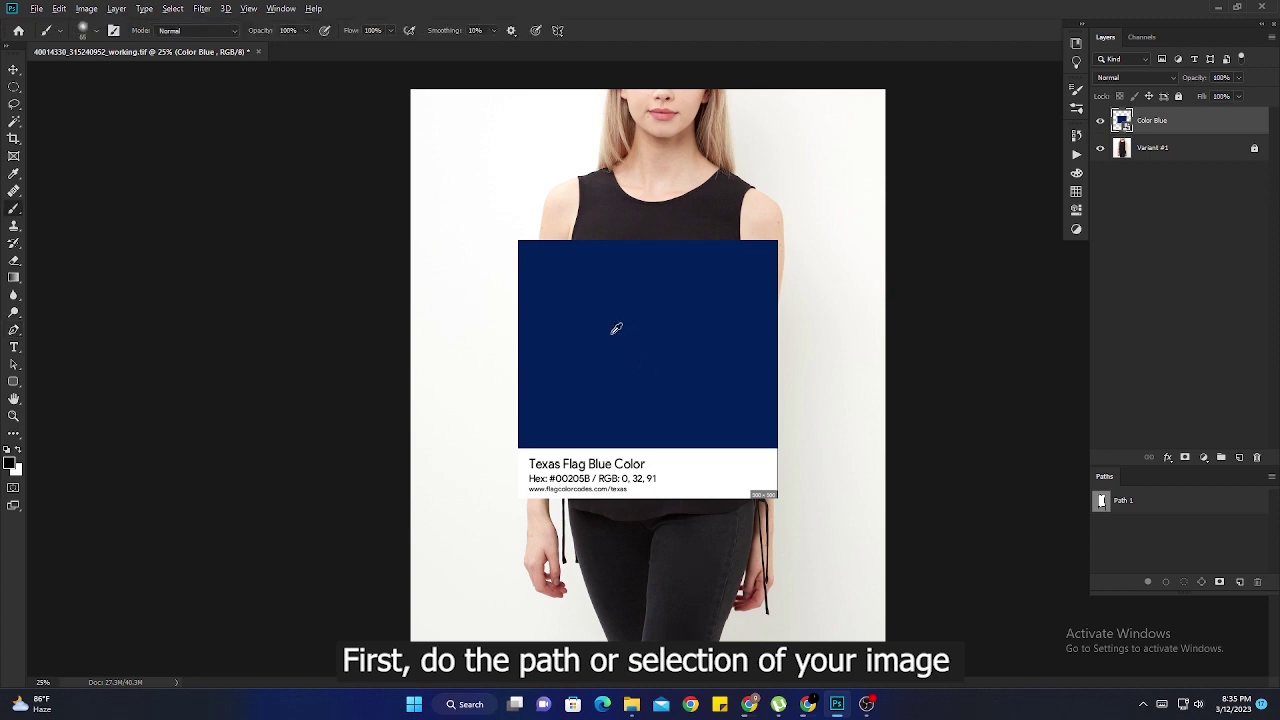
{"action": "right_click", "coordinate": [14, 210]}
{"action": "left_click", "coordinate": [69, 218]}
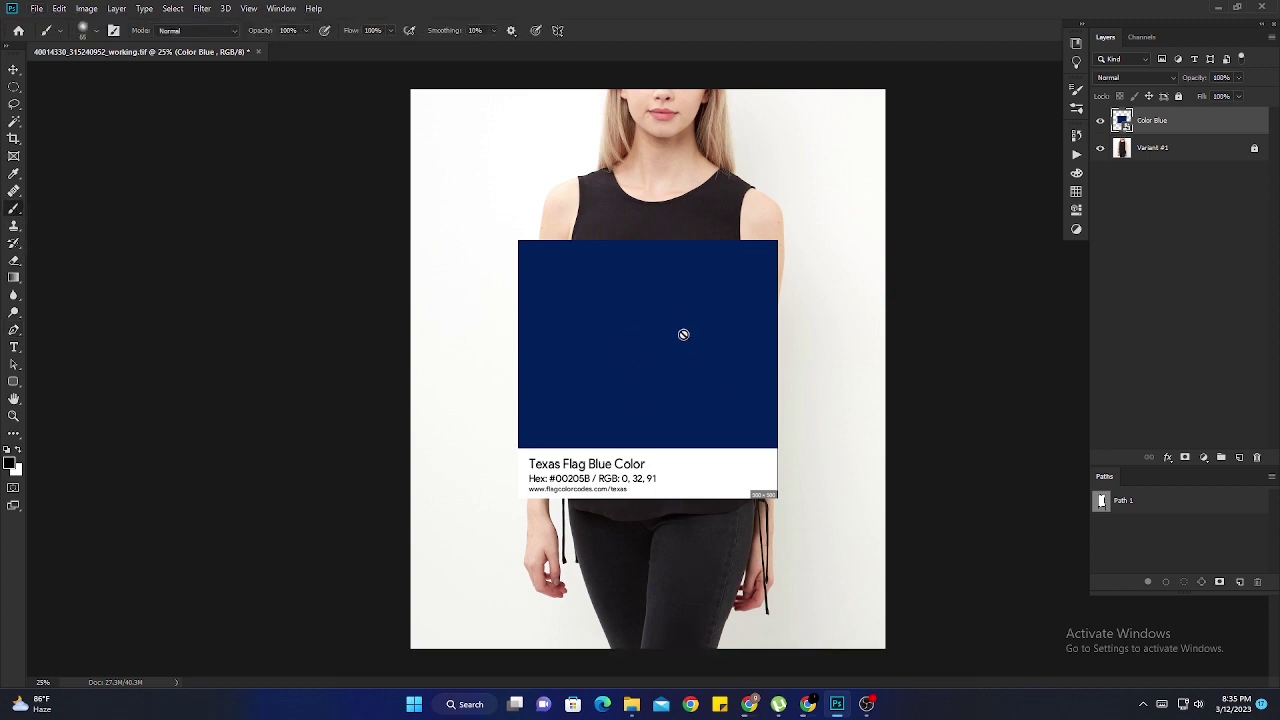
{"action": "left_click", "coordinate": [640, 326], "text": "alt"}
{"action": "left_click", "coordinate": [642, 333], "text": "alt"}
{"action": "left_click", "coordinate": [645, 329], "text": "alt"}
Mask the Color Blue layer to a rectangular selection of the navy swatch
{"action": "left_click", "coordinate": [14, 87]}
{"action": "left_click_drag", "start_coordinate": [567, 281], "coordinate": [680, 403]}
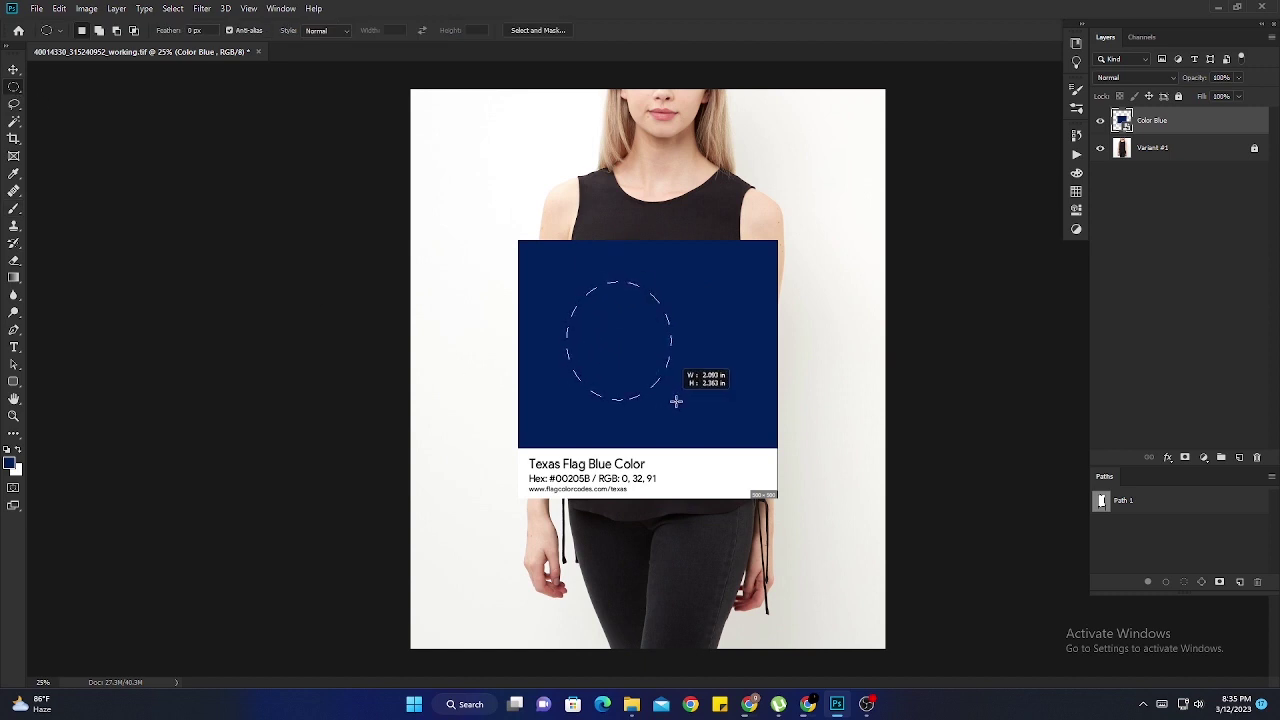
{"action": "key", "text": "ctrl+d"}
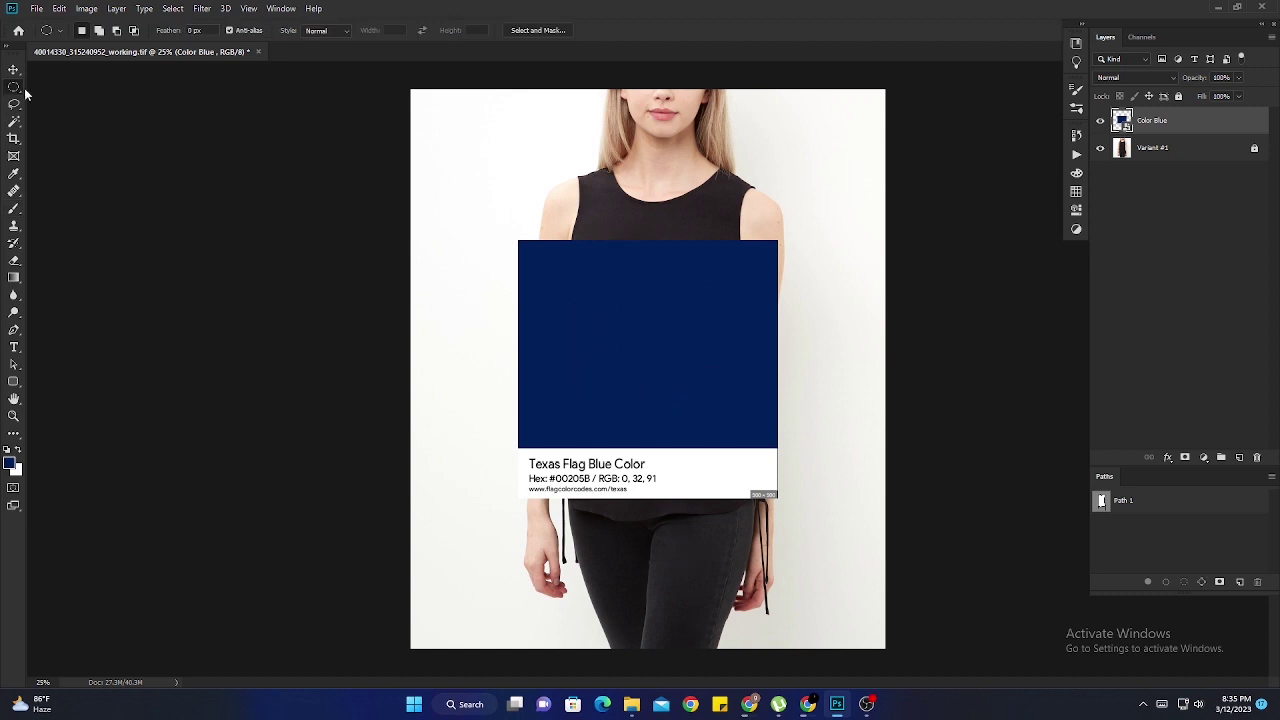
{"action": "right_click", "coordinate": [22, 90]}
{"action": "left_click", "coordinate": [60, 88]}
{"action": "left_click_drag", "start_coordinate": [581, 284], "coordinate": [721, 429]}
{"action": "left_click", "coordinate": [1185, 457]}
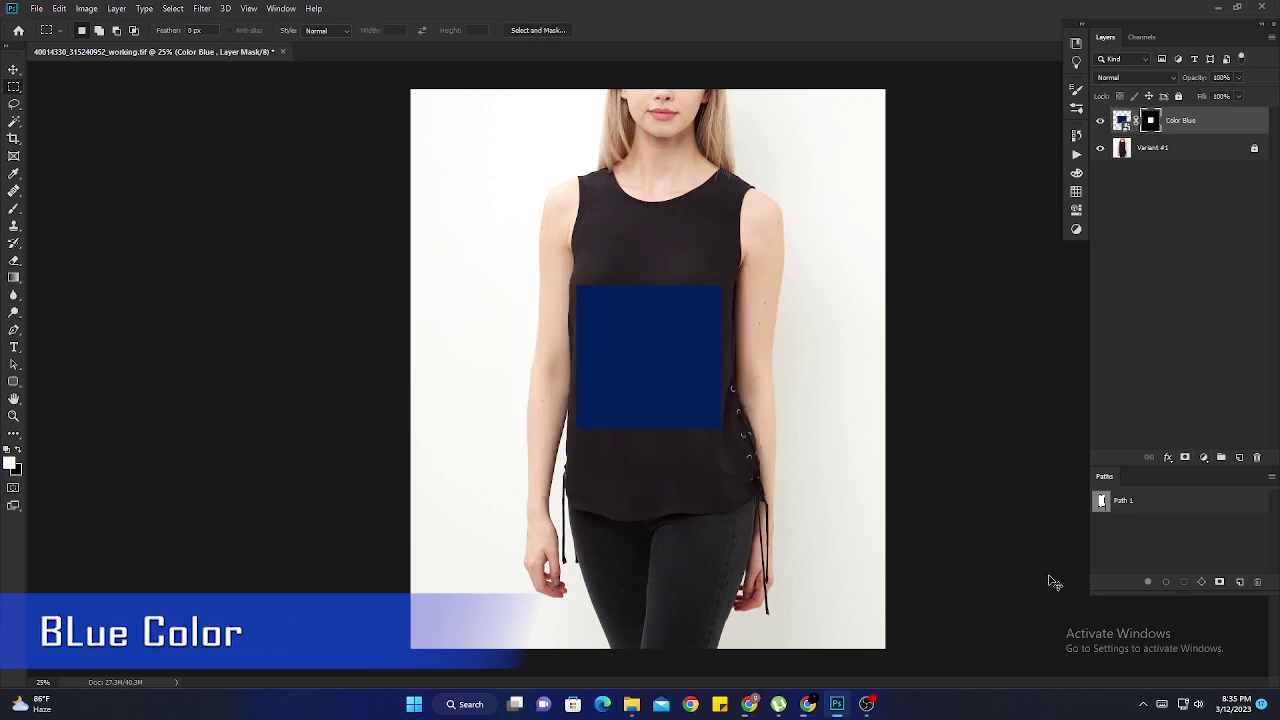
Move the navy rectangle up onto the chest and hide the Color Blue layer
{"action": "key", "text": "ctrl+t"}
{"action": "left_click_drag", "start_coordinate": [649, 369], "coordinate": [669, 316]}
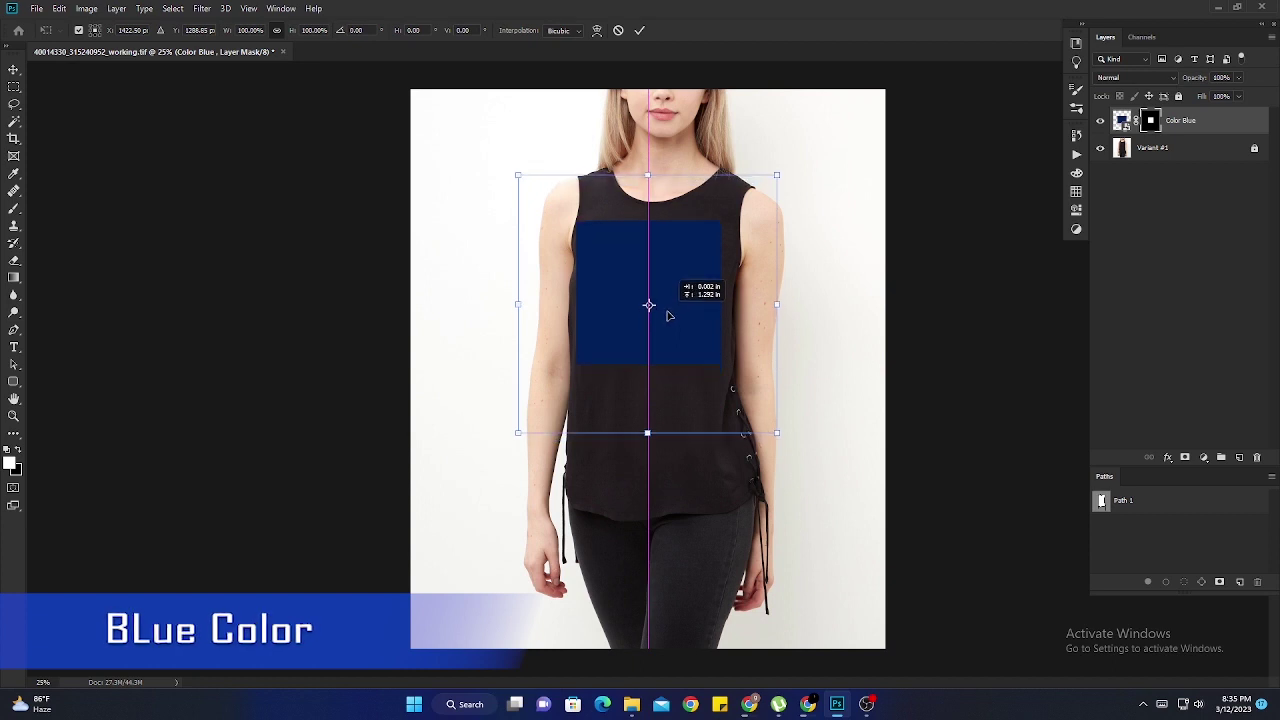
{"action": "key", "text": "Return"}
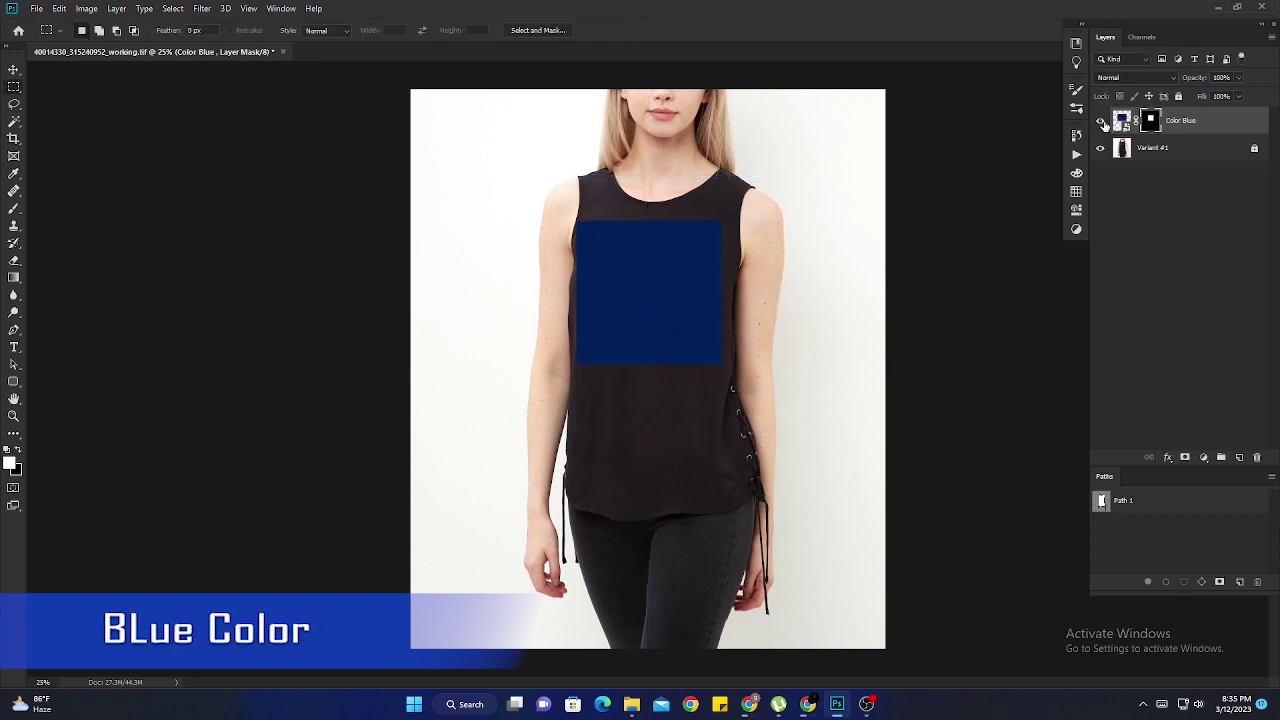
{"action": "left_click", "coordinate": [1101, 121]}
Create Group 1 masked to the Path 1 shirt outline and duplicate the Variant #1 layer
{"action": "left_click", "coordinate": [1168, 150]}
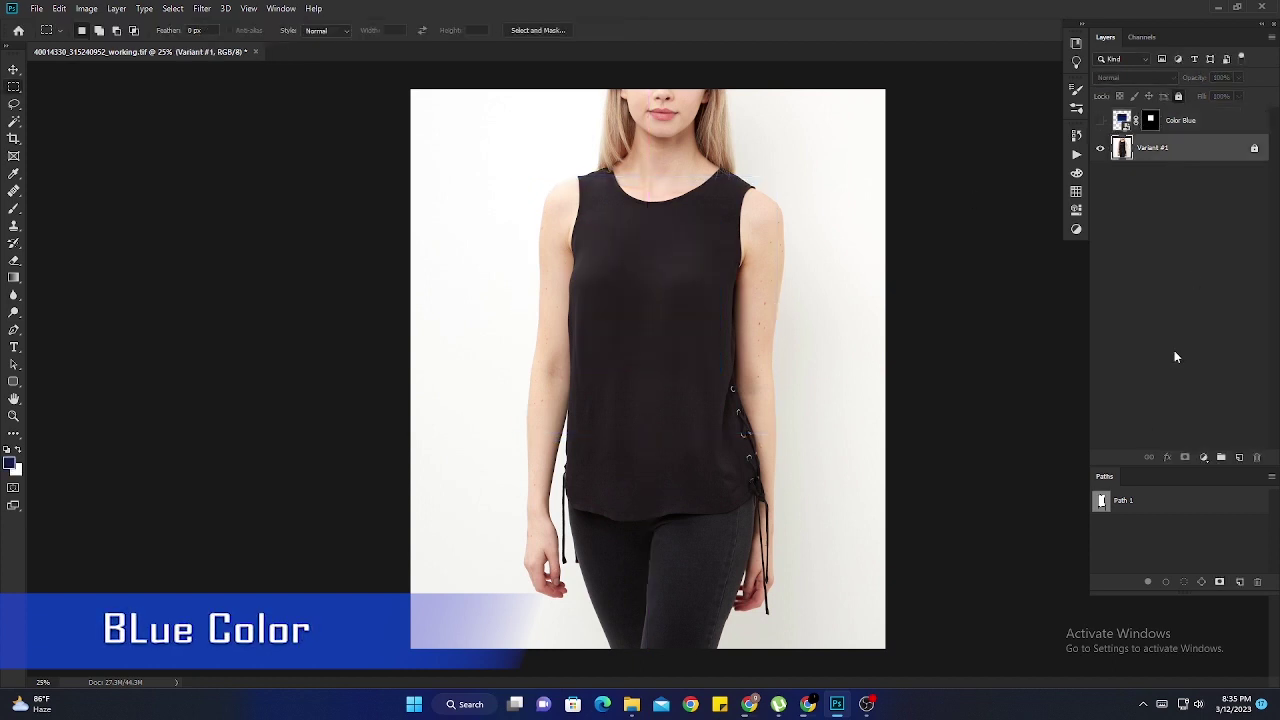
{"action": "left_click", "coordinate": [1099, 501], "text": "ctrl"}
{"action": "left_click", "coordinate": [1221, 457]}
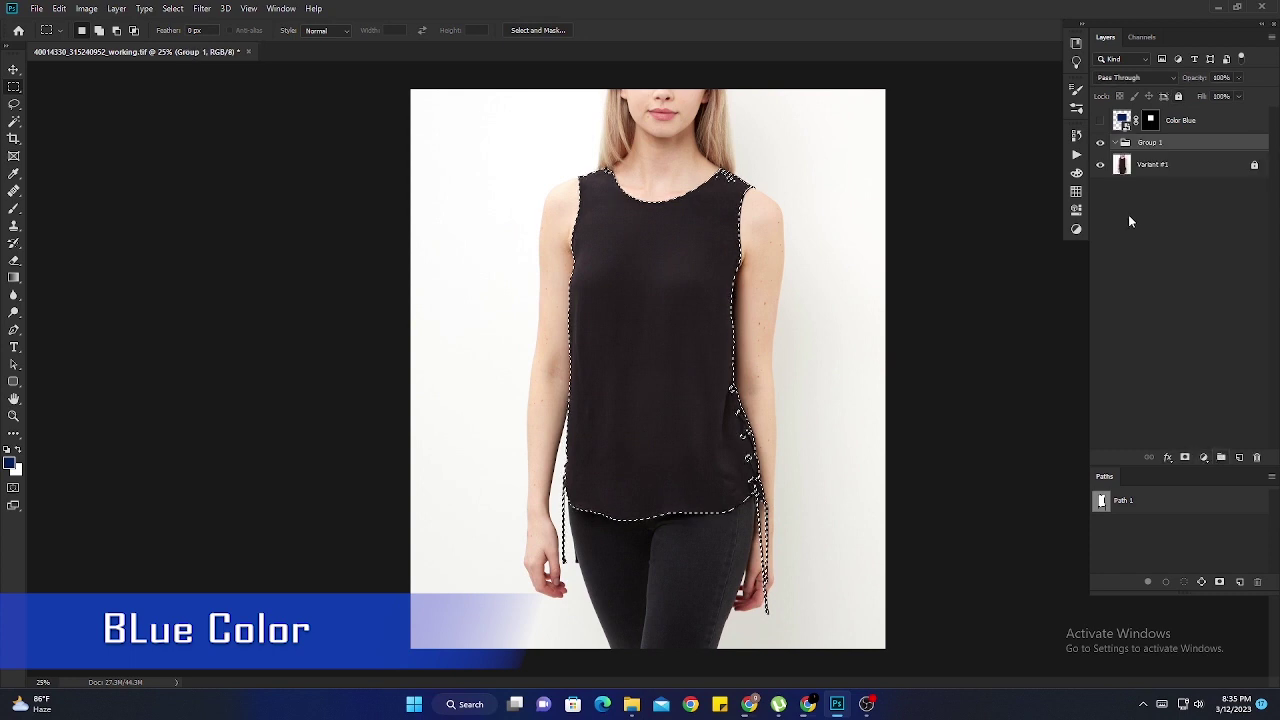
{"action": "left_click", "coordinate": [1185, 457]}
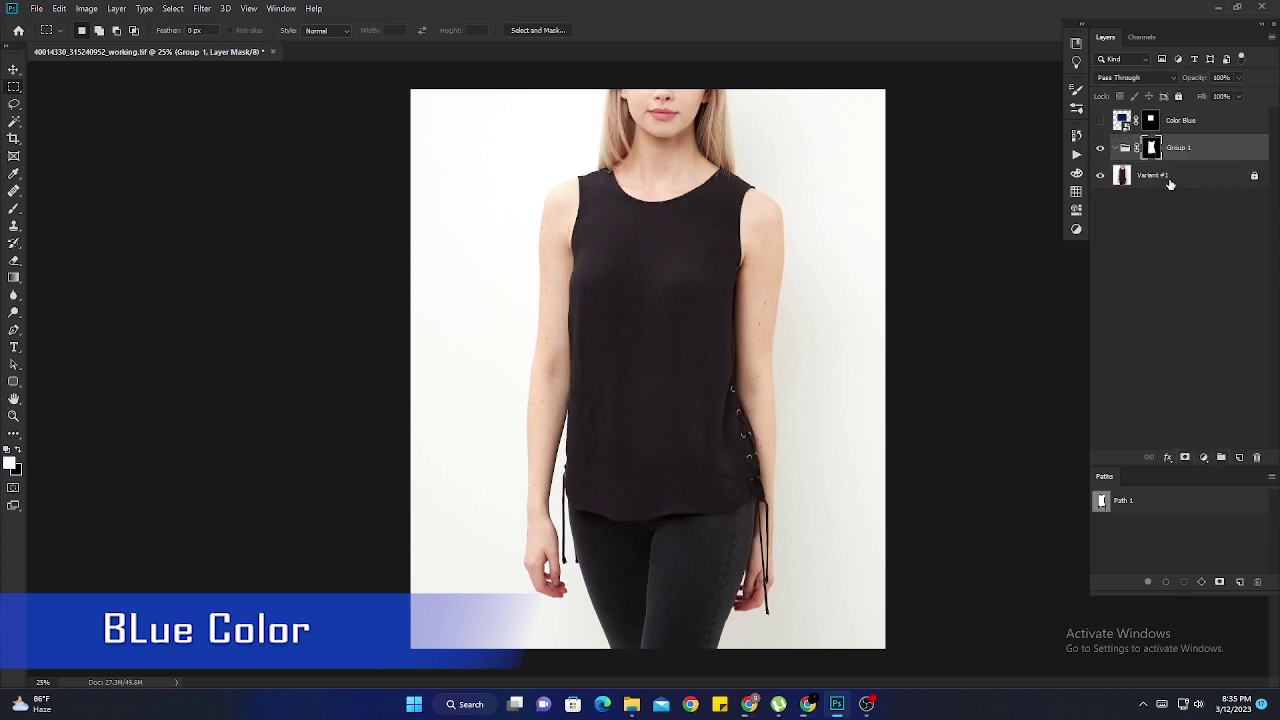
{"action": "scroll", "coordinate": [626, 340], "scroll_direction": "up", "scroll_amount": 5}
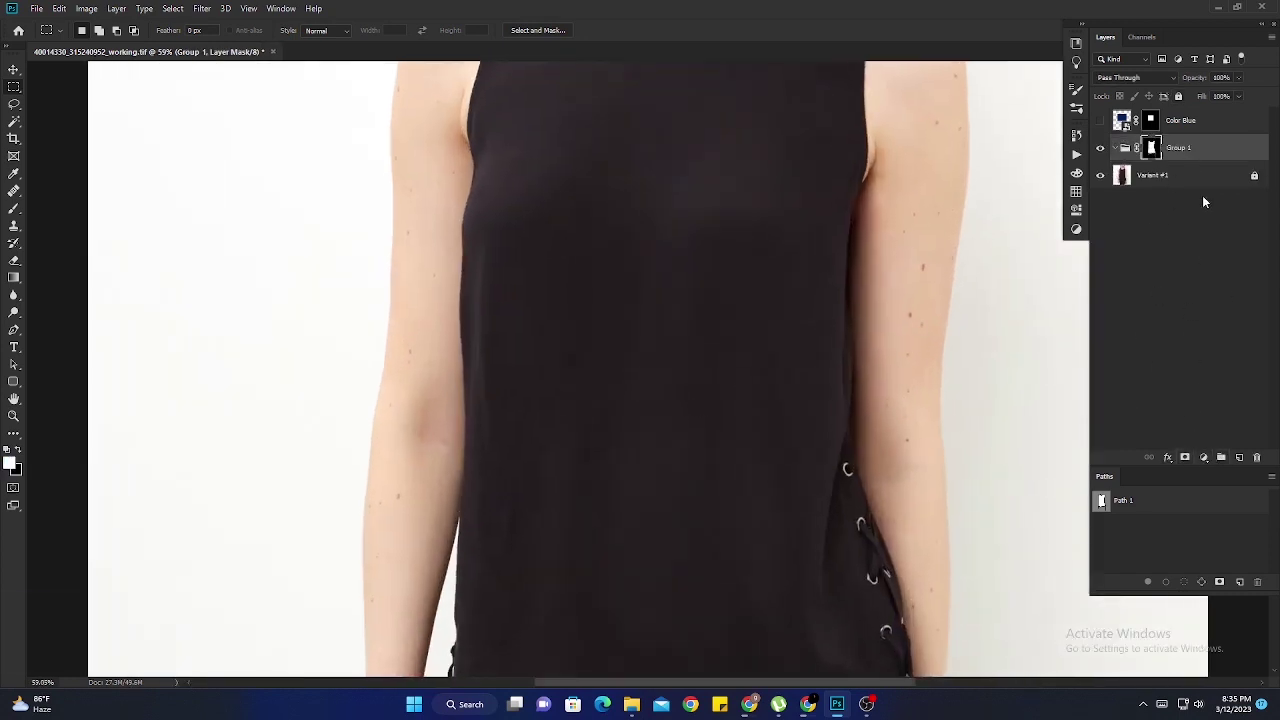
{"action": "left_click_drag", "start_coordinate": [1202, 180], "coordinate": [1239, 457]}
Copy a chest patch of the shirt to Layer 1 and average it to one flat colour
{"action": "mouse_move", "coordinate": [544, 184]}
{"action": "left_mouse_down"}
{"action": "mouse_move", "coordinate": [731, 477]}
{"action": "mouse_move", "coordinate": [722, 510]}
{"action": "left_mouse_up"}
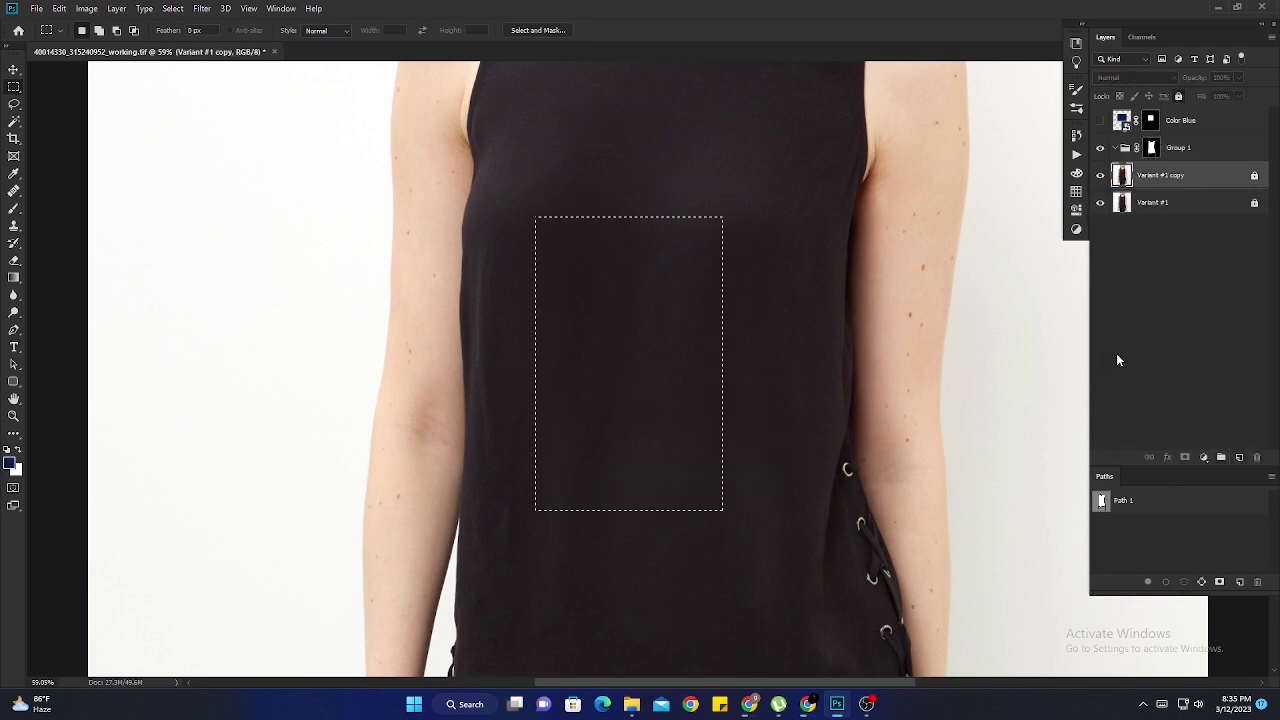
{"action": "key", "text": "ctrl+j"}
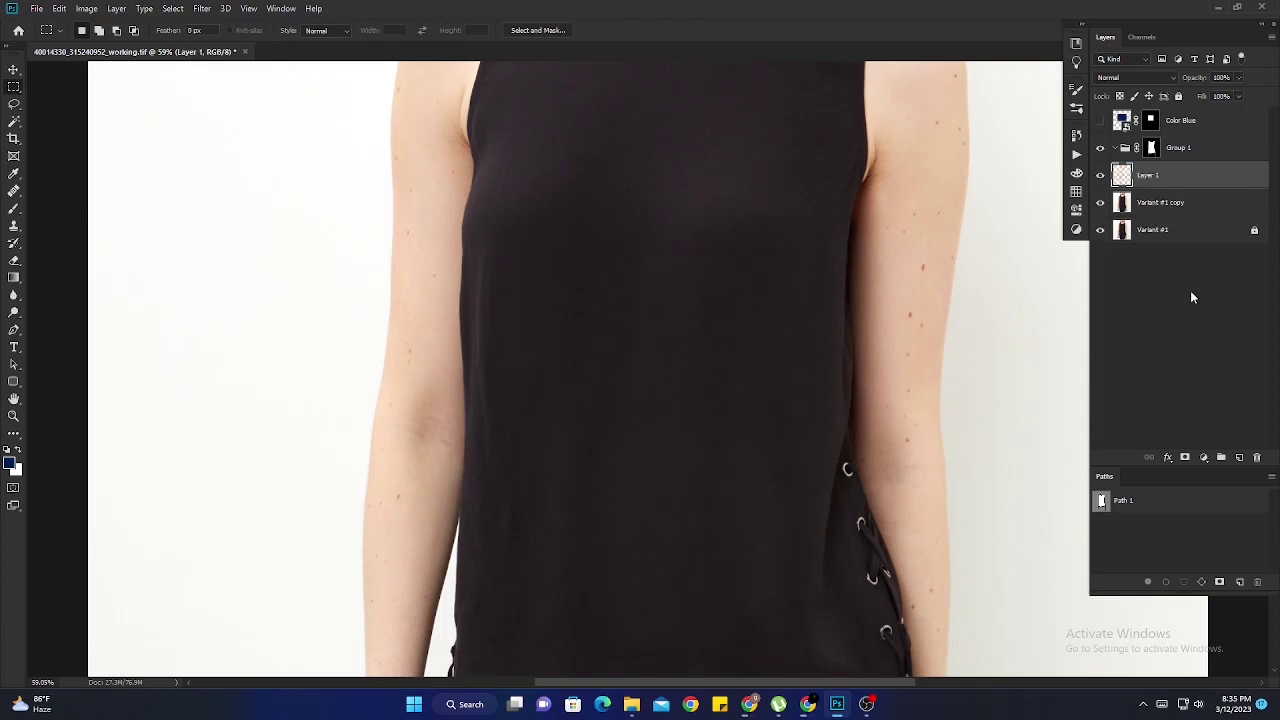
{"action": "left_click", "coordinate": [1122, 176], "text": "ctrl"}
{"action": "left_click", "coordinate": [202, 8]}
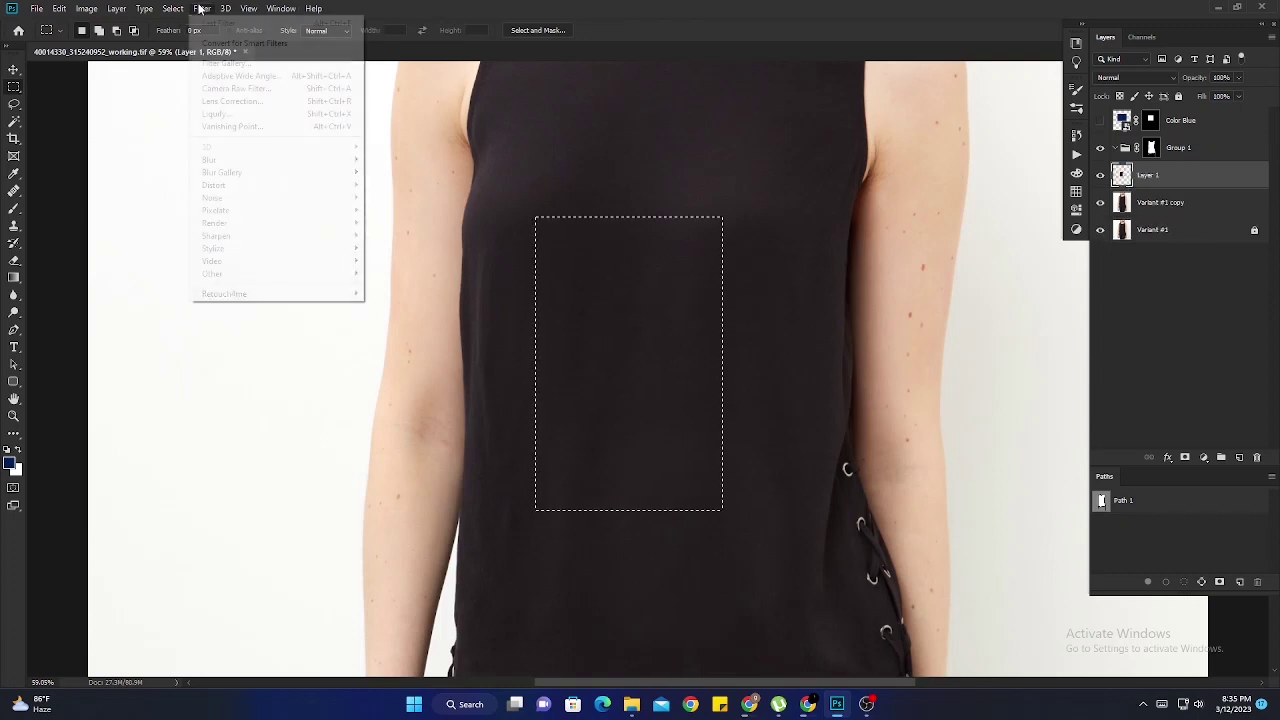
{"action": "mouse_move", "coordinate": [263, 159]}
{"action": "left_click", "coordinate": [396, 158]}
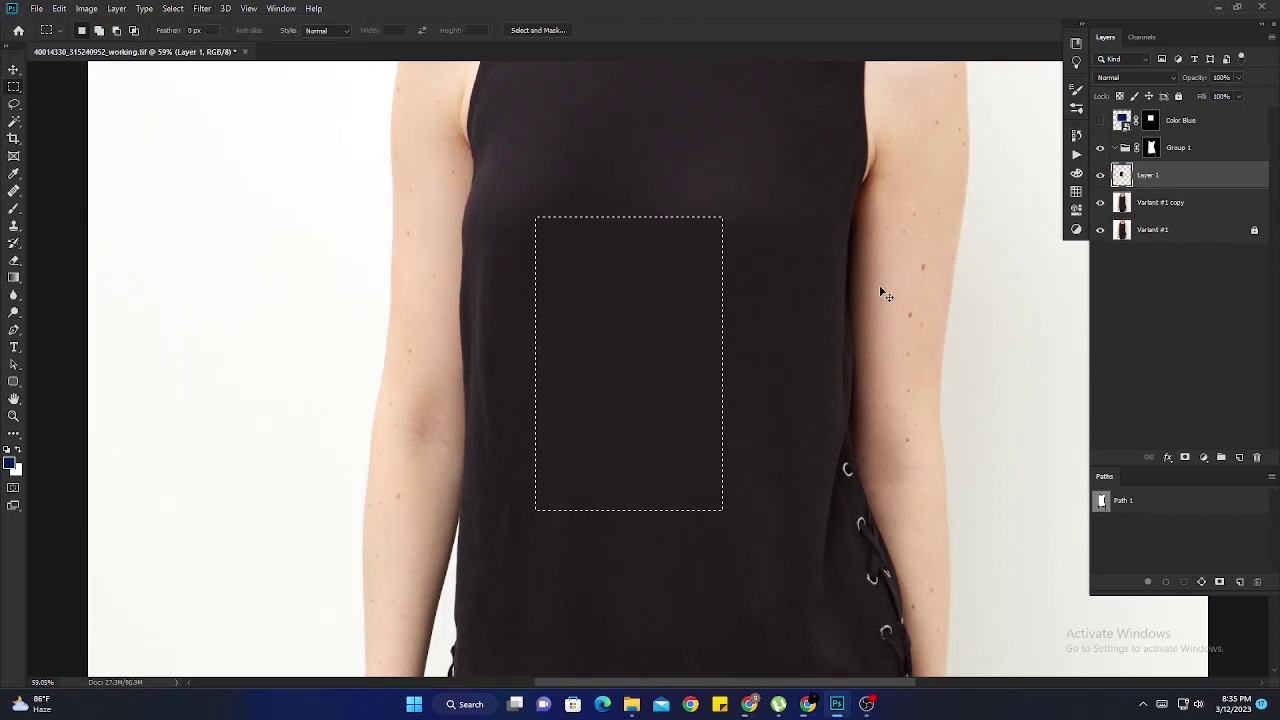
{"action": "key", "text": "ctrl+d"}
Delete the Variant #1 copy, move Layer 1 into Group 1, and show Color Blue again
{"action": "left_click_drag", "start_coordinate": [1183, 203], "coordinate": [1257, 457]}
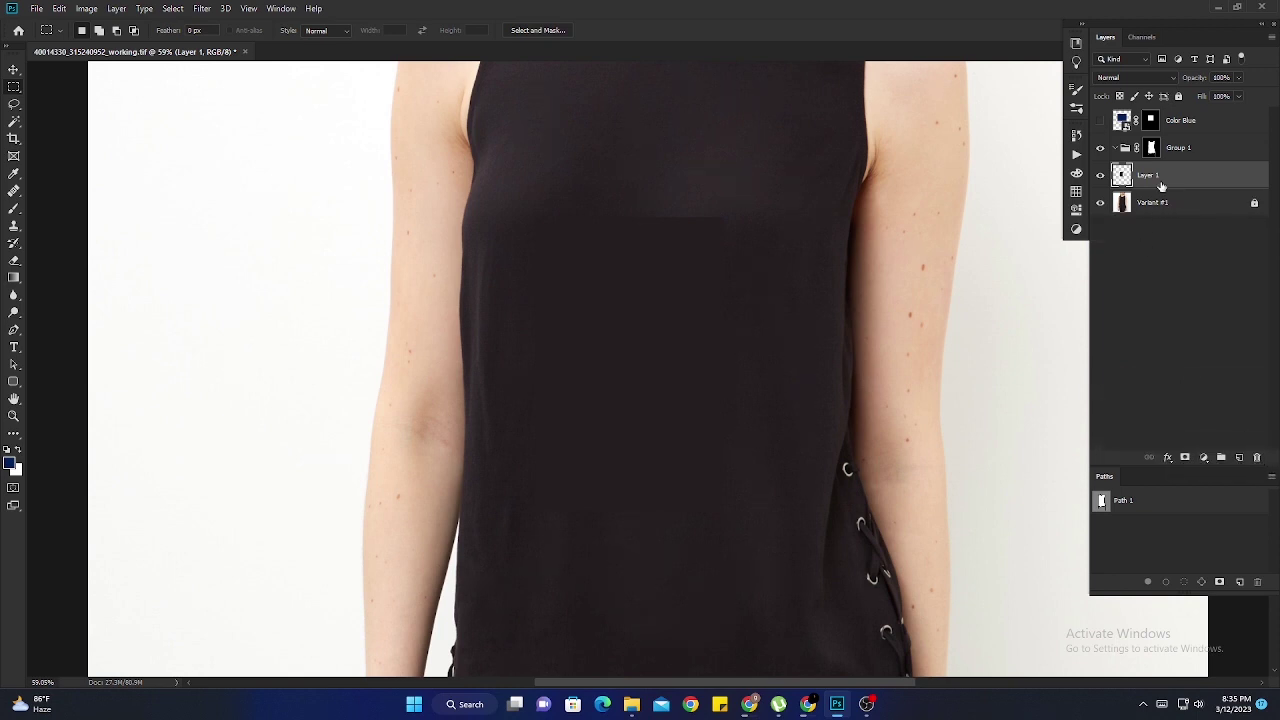
{"action": "left_click_drag", "start_coordinate": [1162, 182], "coordinate": [1165, 152]}
{"action": "key", "text": "ctrl+0"}
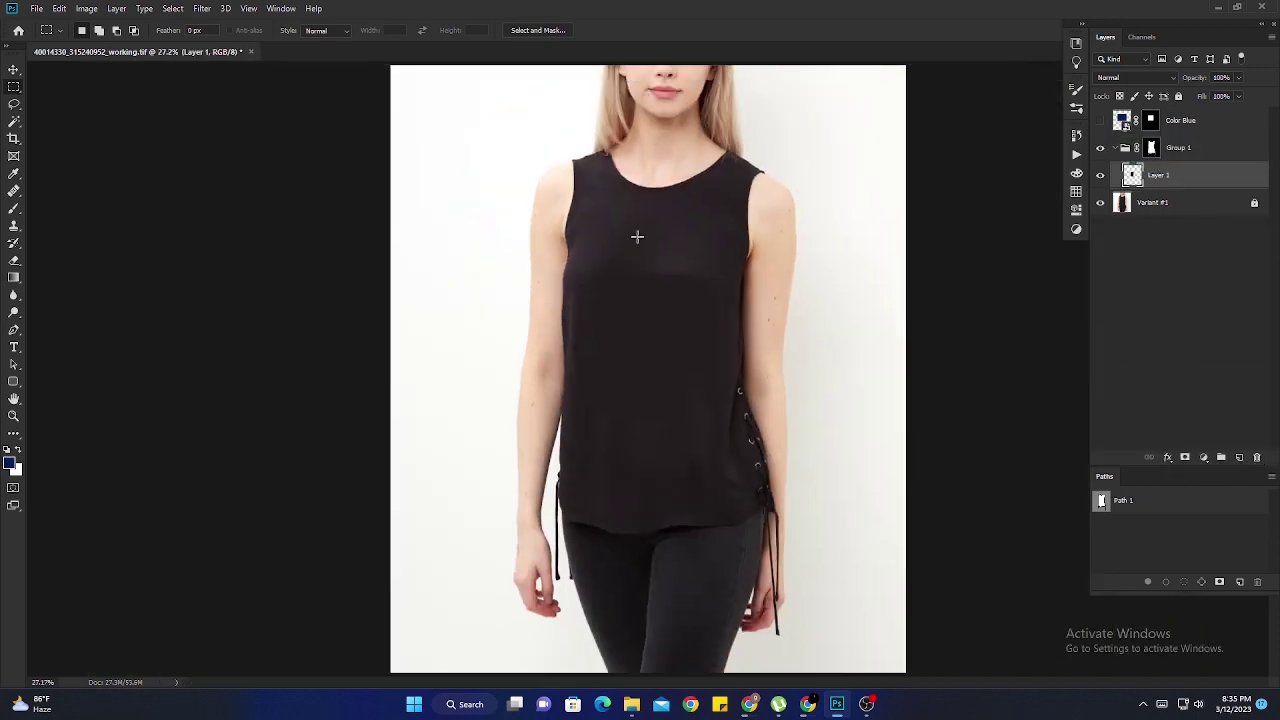
{"action": "left_click", "coordinate": [1101, 121]}
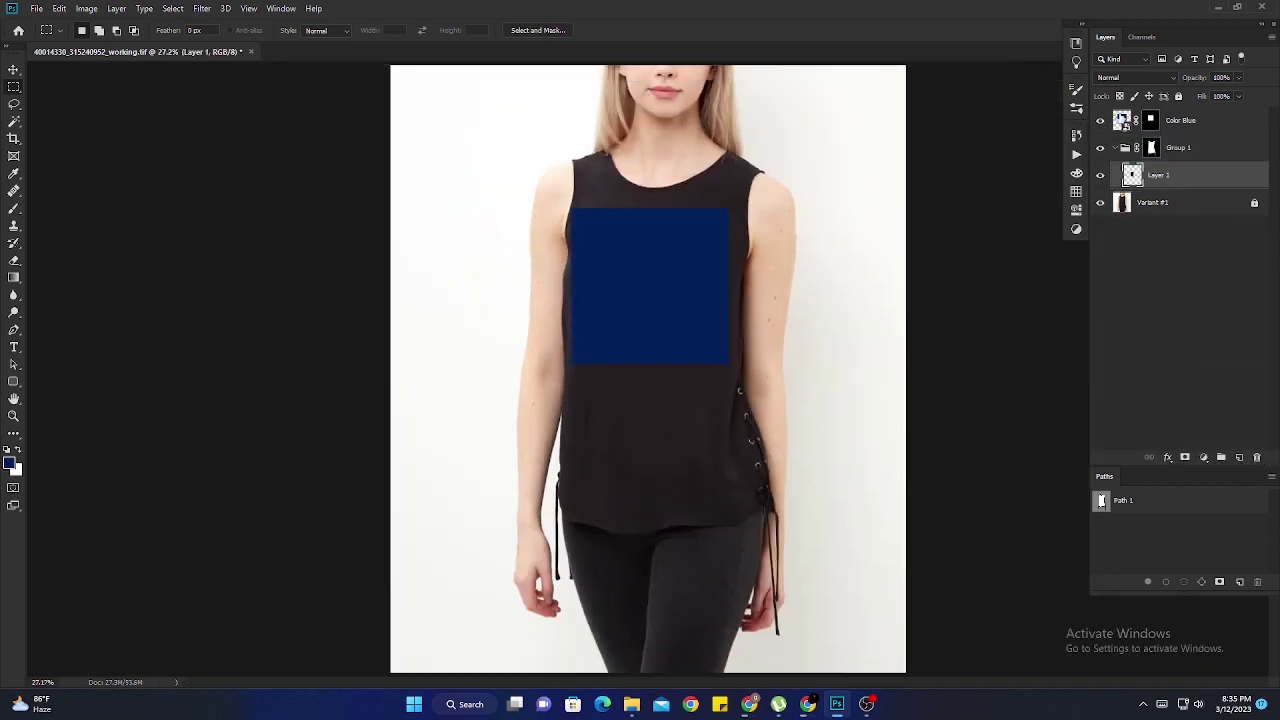
{"action": "left_click", "coordinate": [1124, 121]}
{"action": "key", "text": "b"}
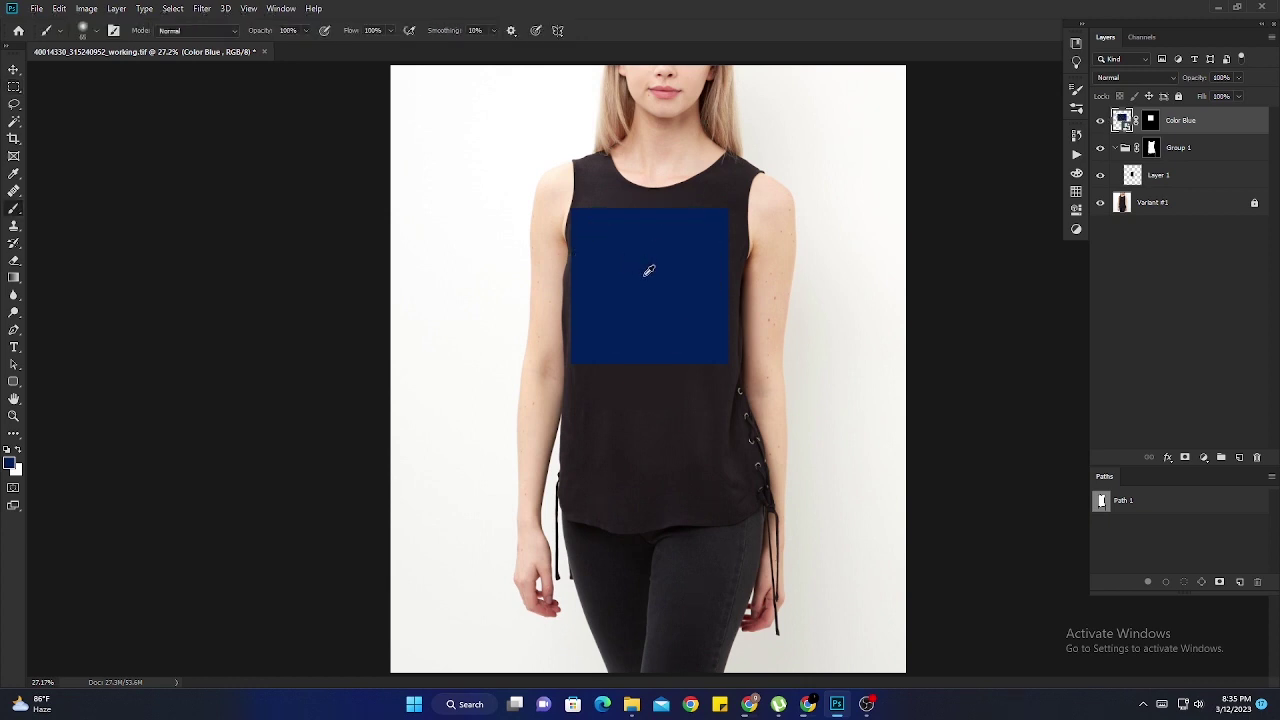
Add a navy-filled Layer 2 above Layer 1, blended in Color mode
{"action": "left_click", "coordinate": [1100, 121]}
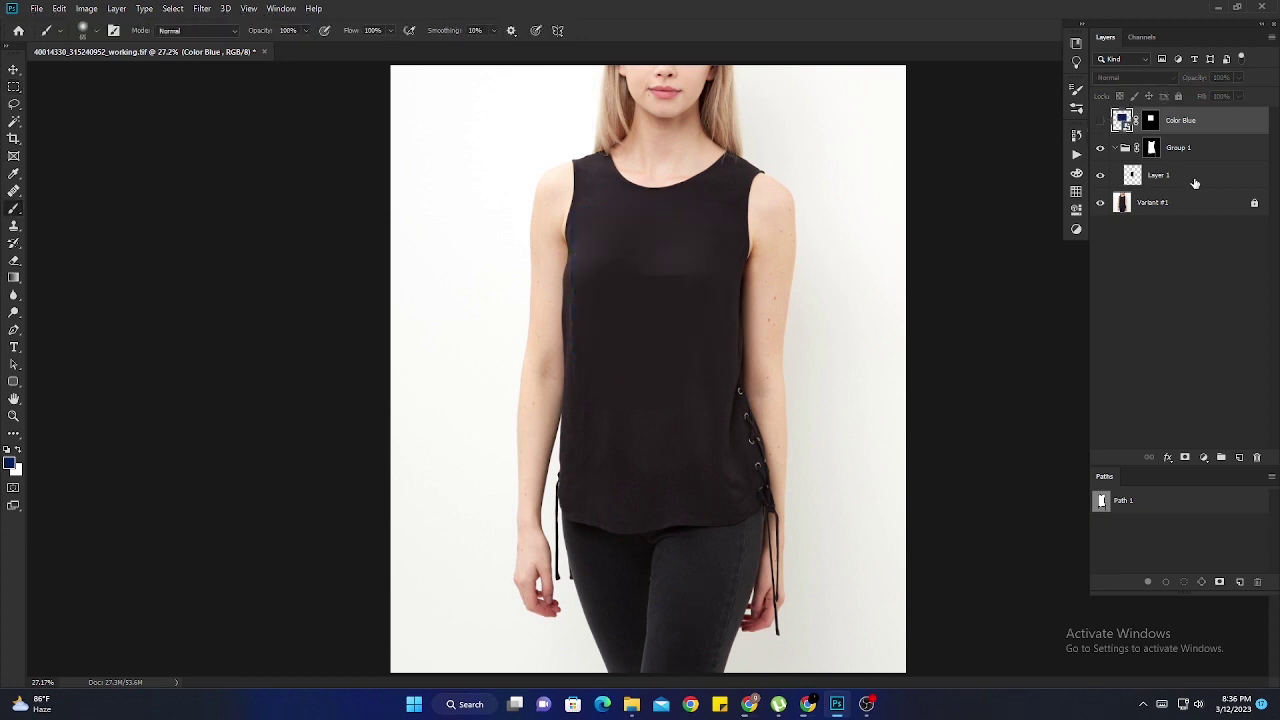
{"action": "left_click", "coordinate": [1194, 178]}
{"action": "left_click", "coordinate": [1238, 458]}
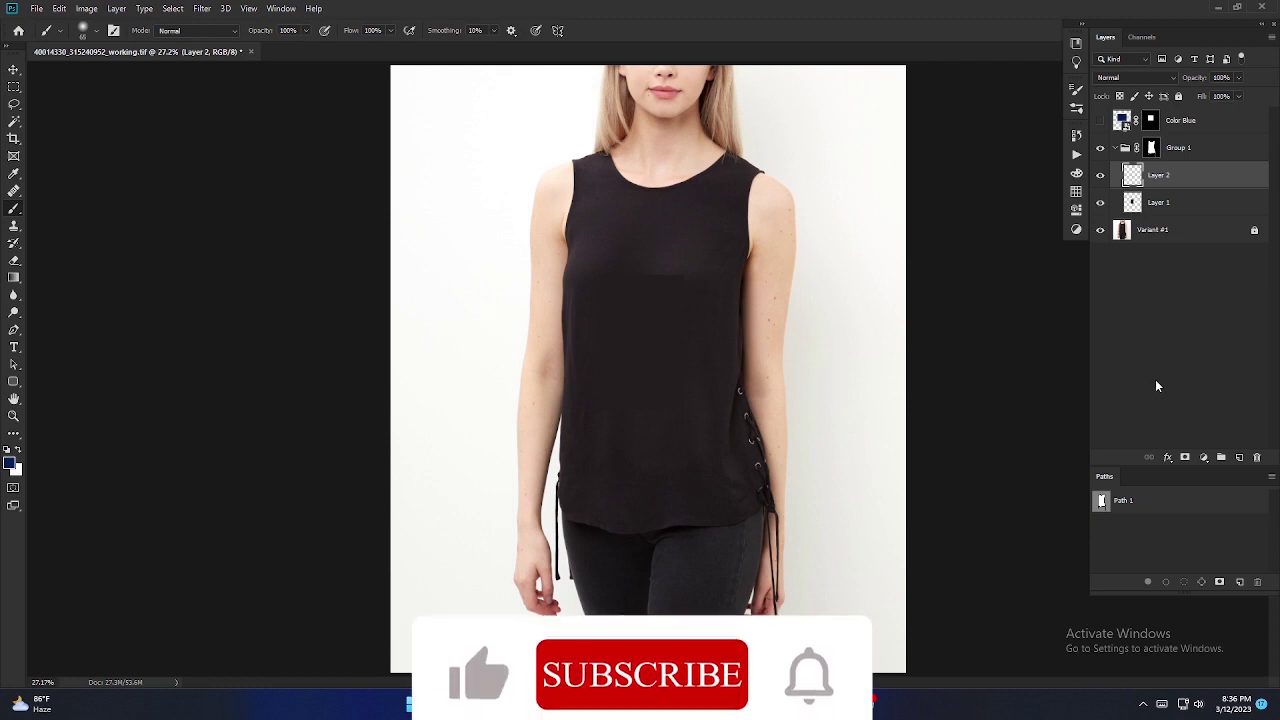
{"action": "key", "text": "alt+BackSpace"}
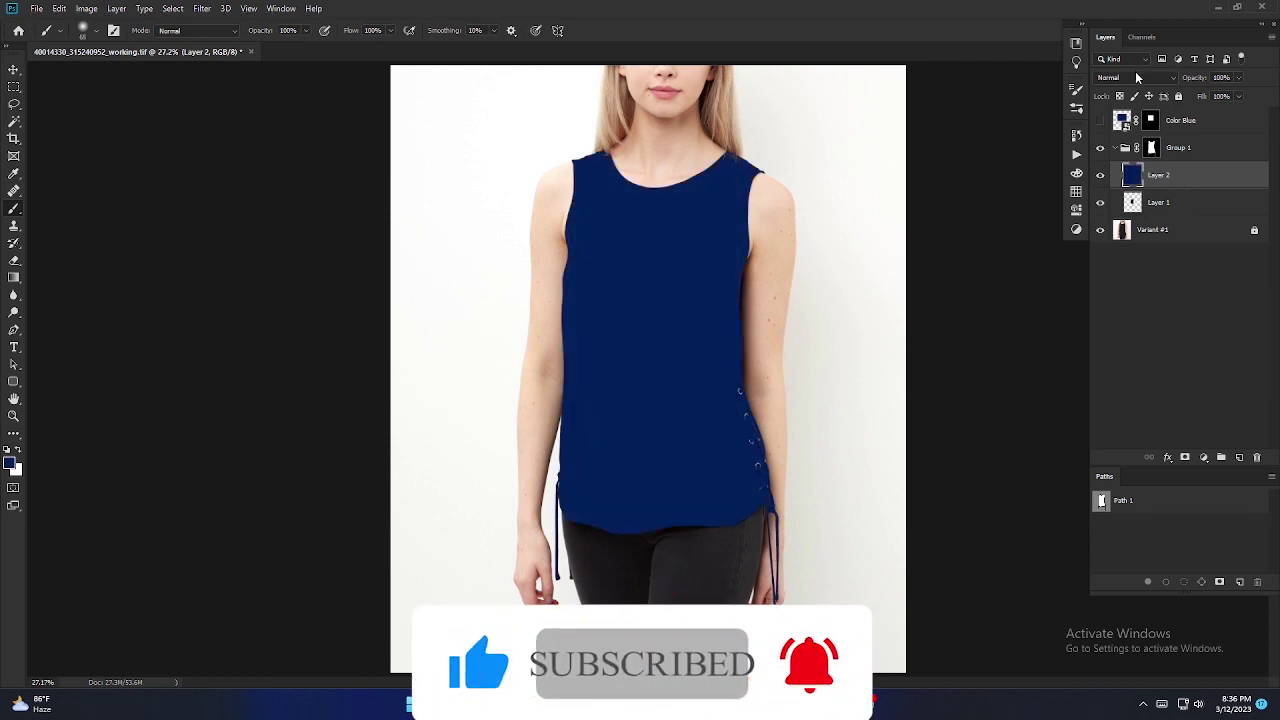
{"action": "left_click", "coordinate": [1135, 76]}
{"action": "left_click", "coordinate": [1110, 389]}
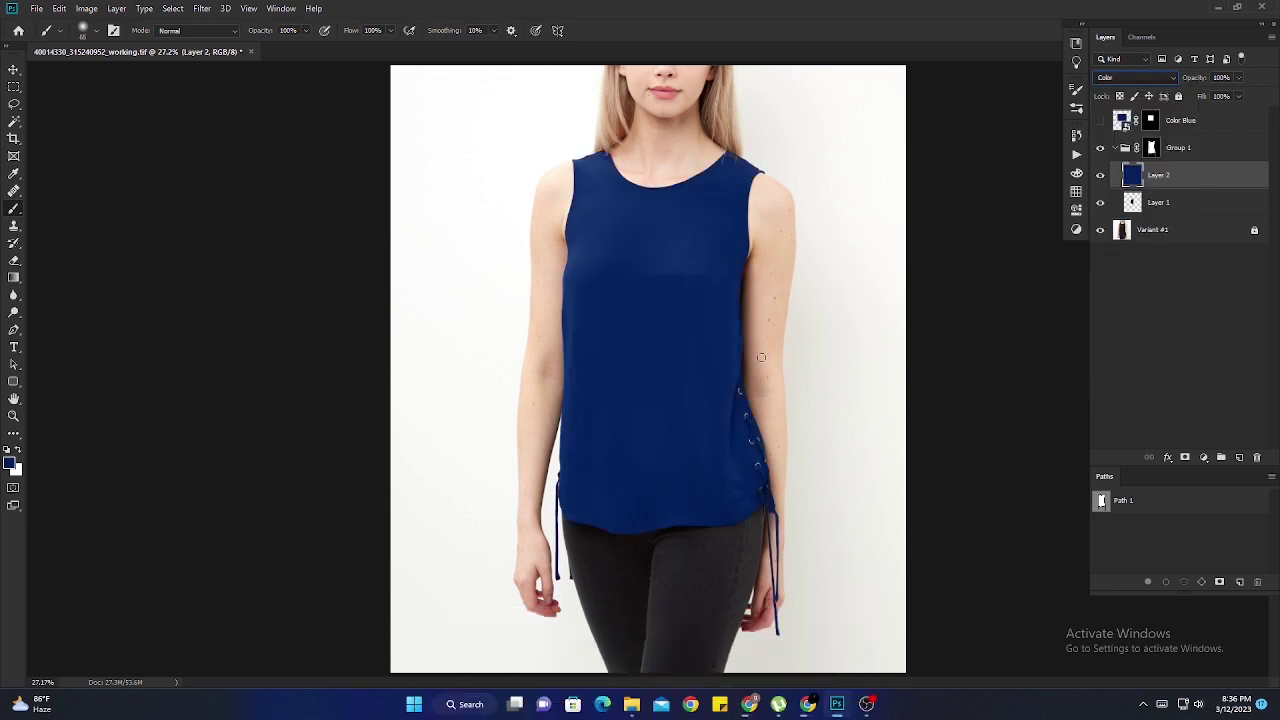
Zoom in and show the Color Blue swatch to compare against the navy shirt
{"action": "left_click_drag", "start_coordinate": [659, 287], "coordinate": [703, 349]}
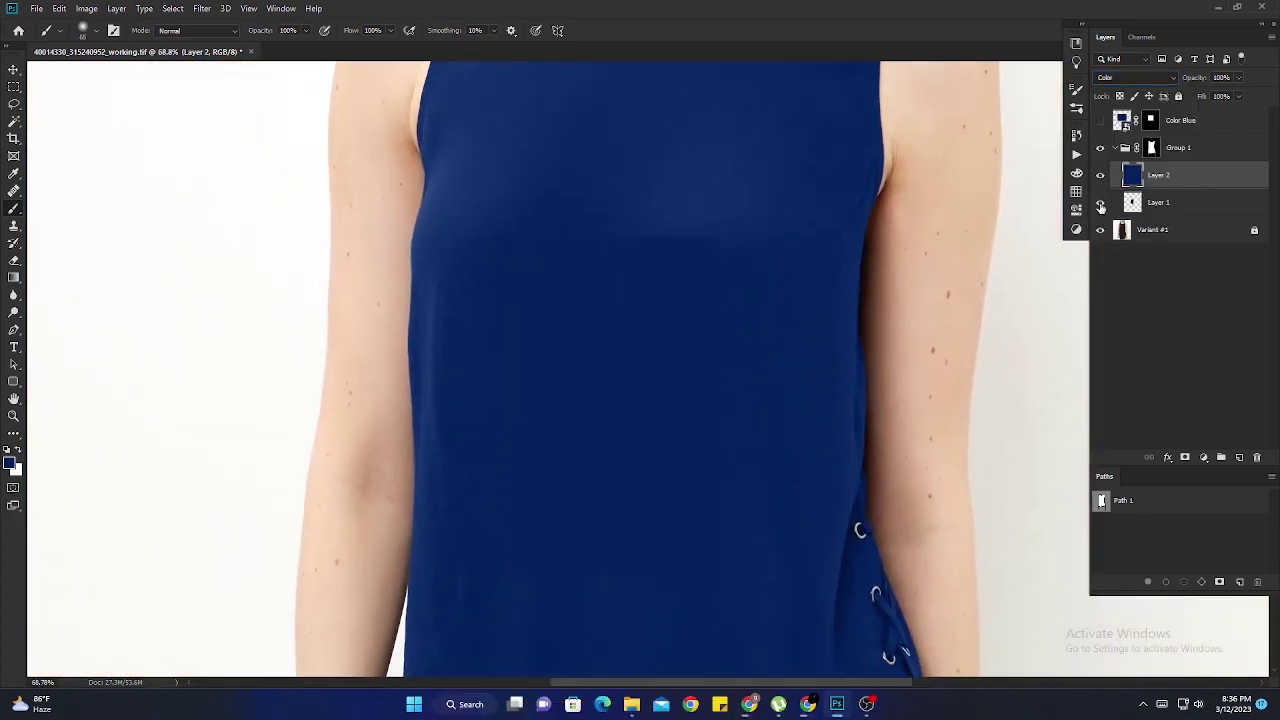
{"action": "left_click", "coordinate": [1100, 122]}
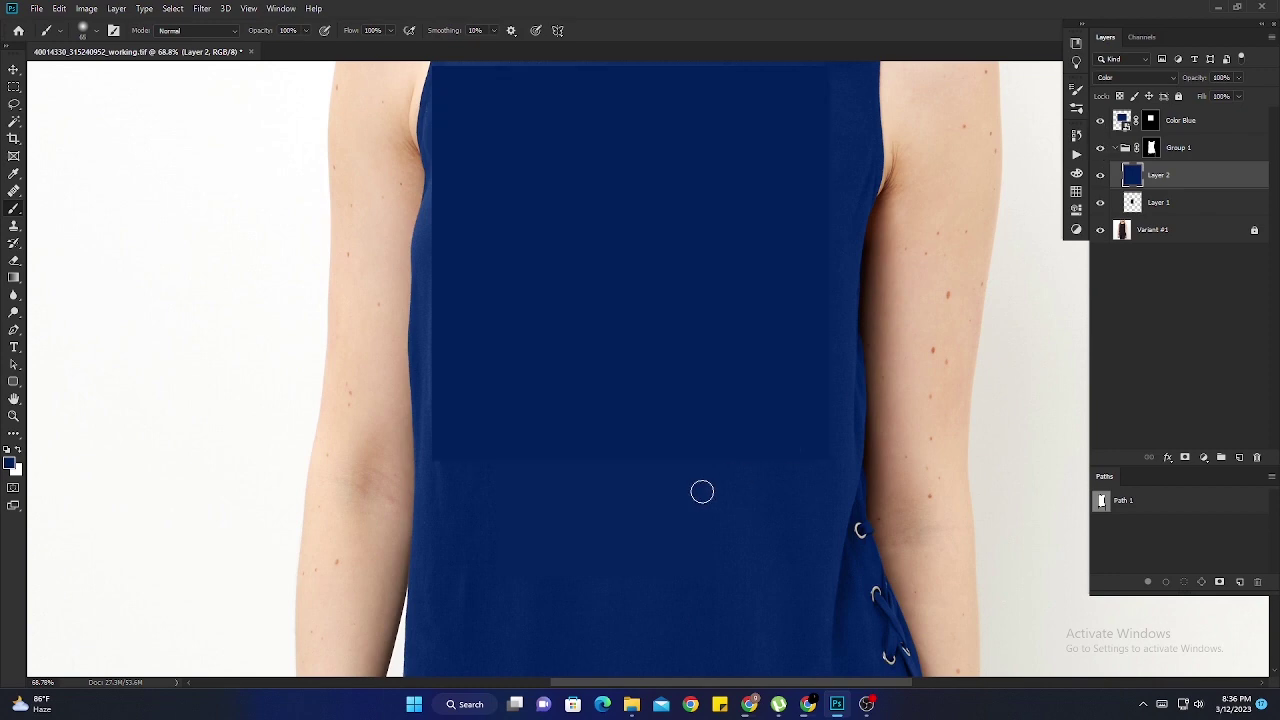
{"action": "scroll", "coordinate": [702, 491], "scroll_direction": "up", "scroll_amount": 2}
{"action": "left_click_drag", "start_coordinate": [703, 526], "coordinate": [690, 363]}
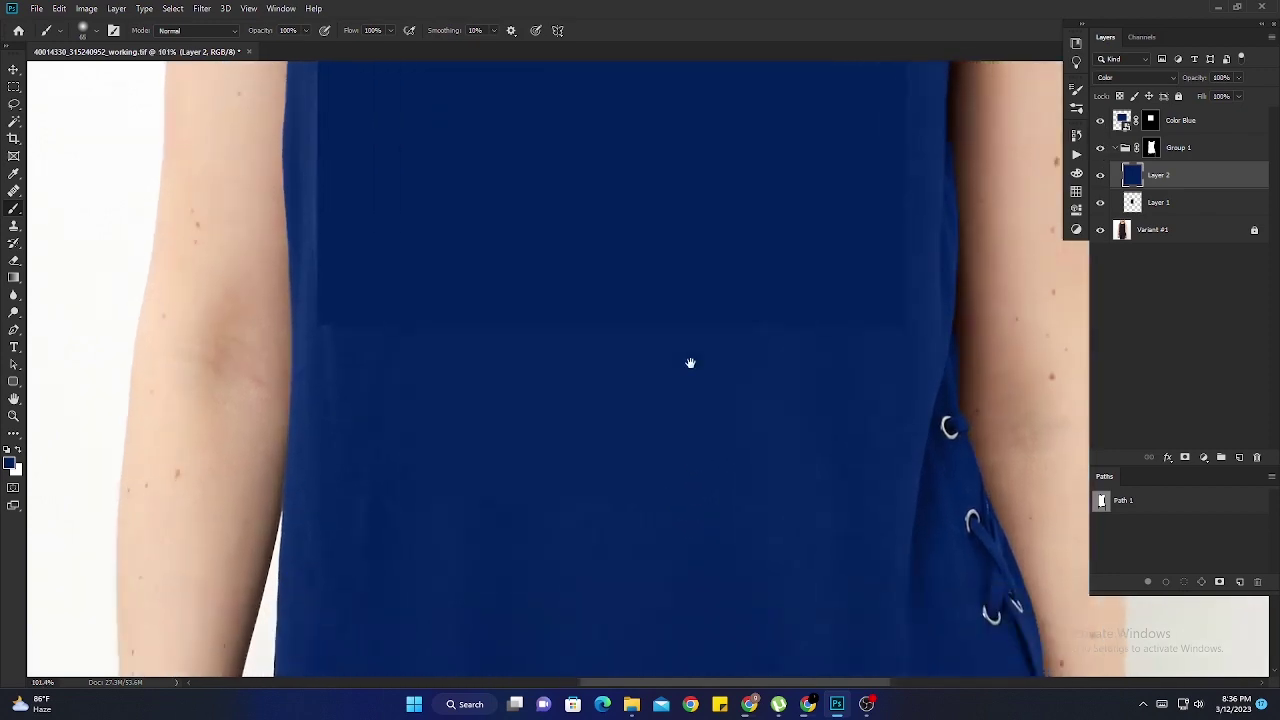
{"action": "left_click", "coordinate": [1194, 204]}
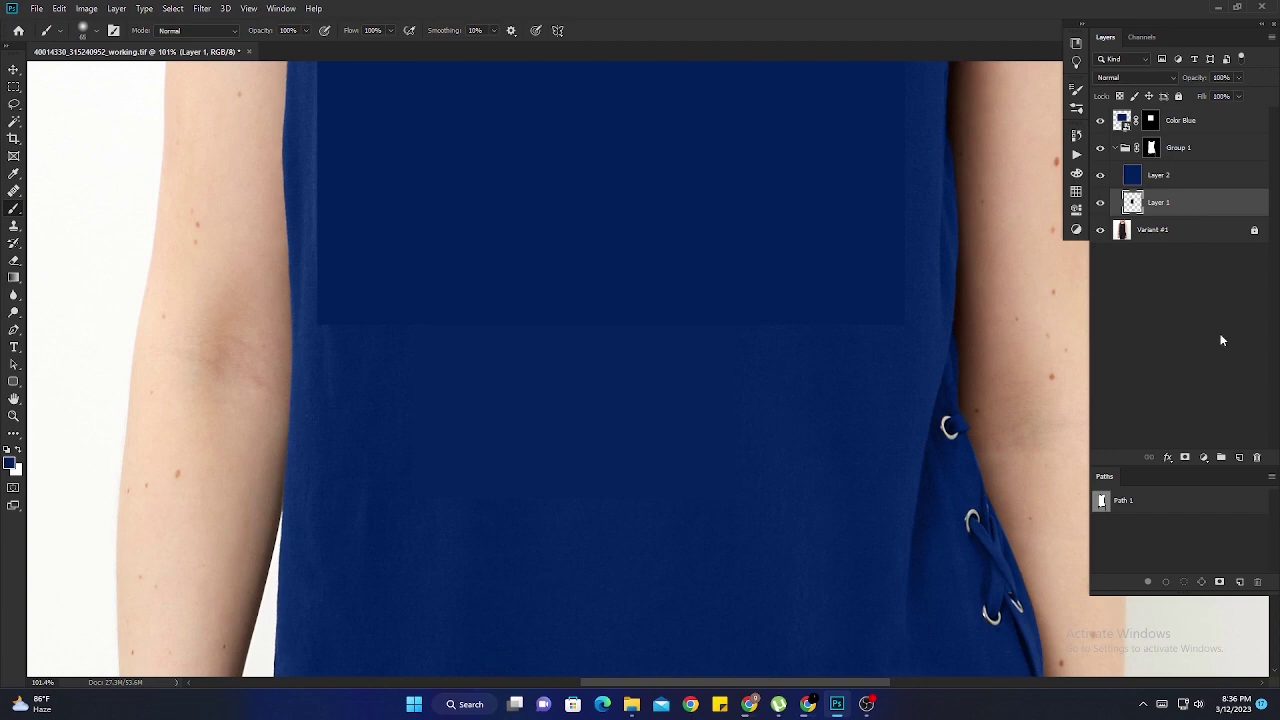
Add a Brightness/Contrast adjustment above Layer 1 with brightness -15
{"action": "left_click", "coordinate": [1204, 458]}
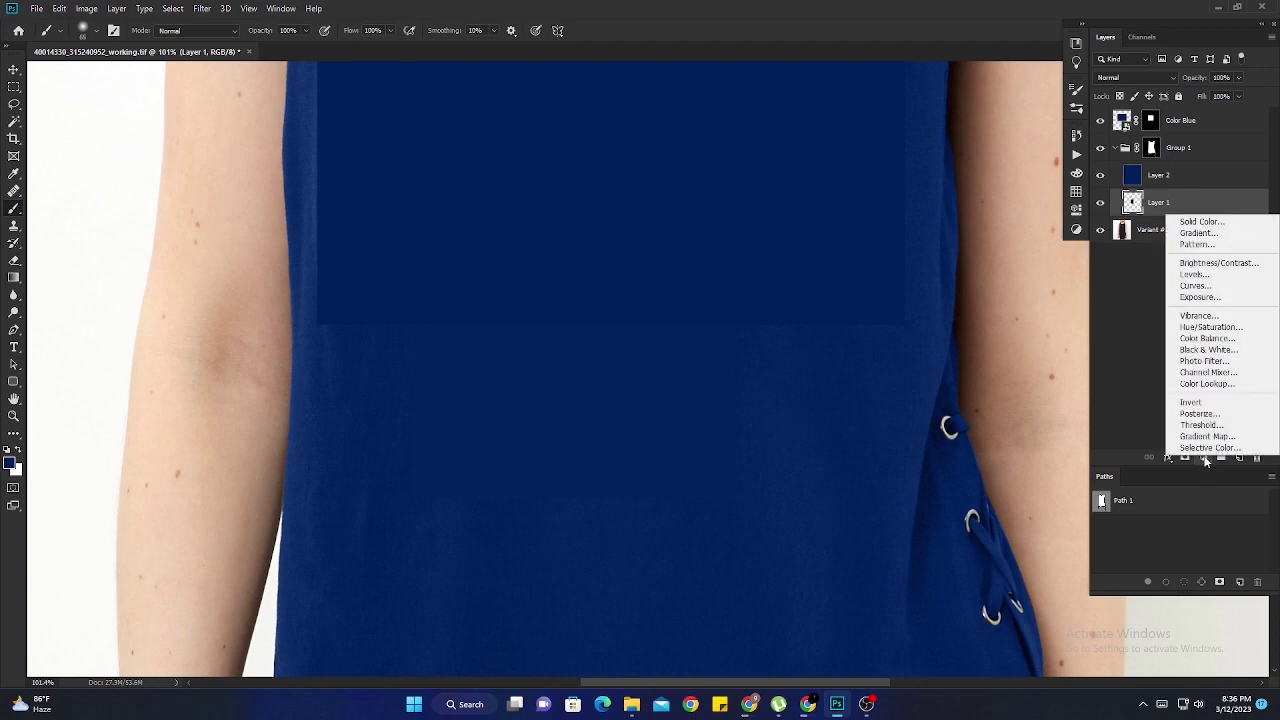
{"action": "left_click", "coordinate": [1218, 263]}
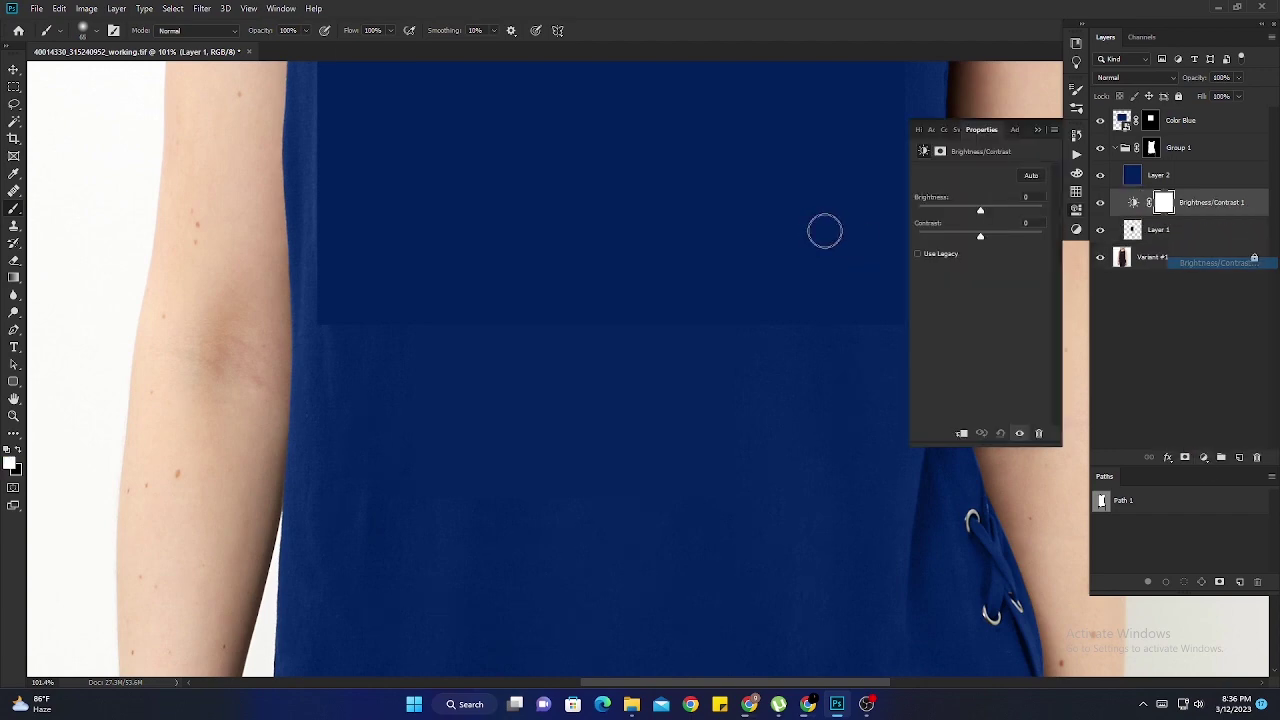
{"action": "left_click_drag", "start_coordinate": [999, 211], "coordinate": [982, 213]}
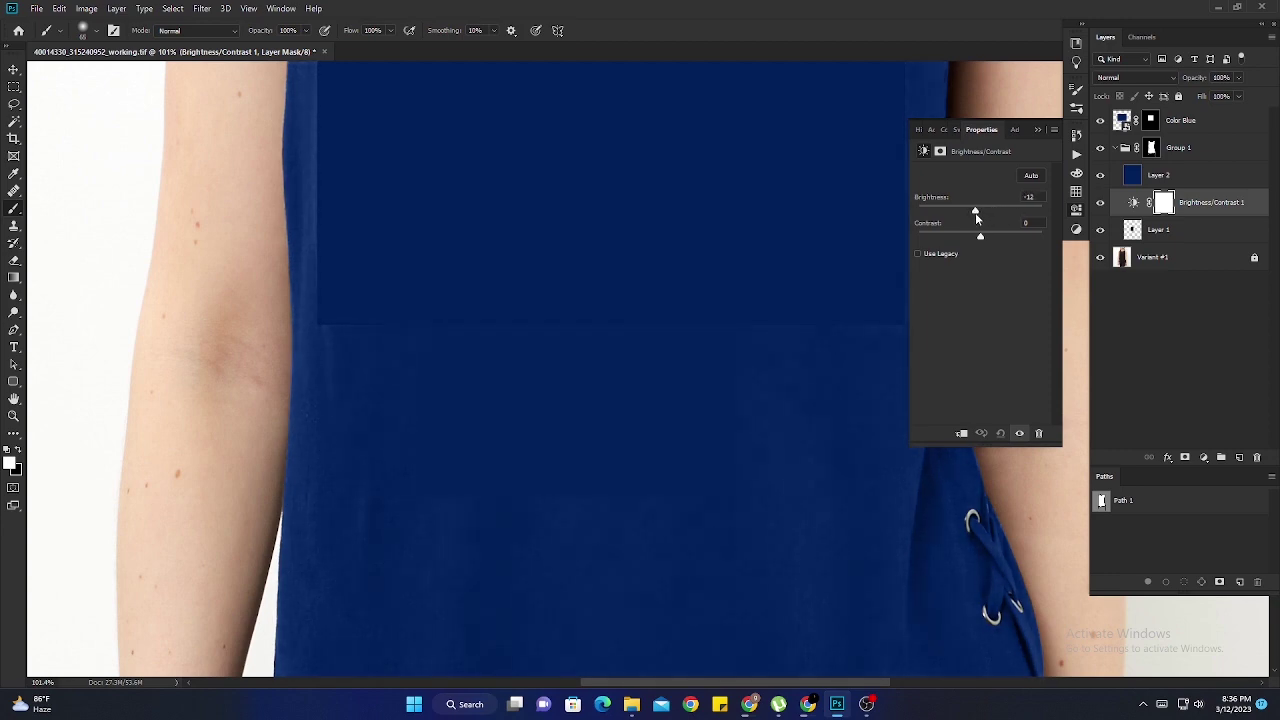
{"action": "left_click_drag", "start_coordinate": [976, 214], "coordinate": [974, 214]}
{"action": "scroll", "coordinate": [623, 357], "scroll_direction": "up", "scroll_amount": 2}
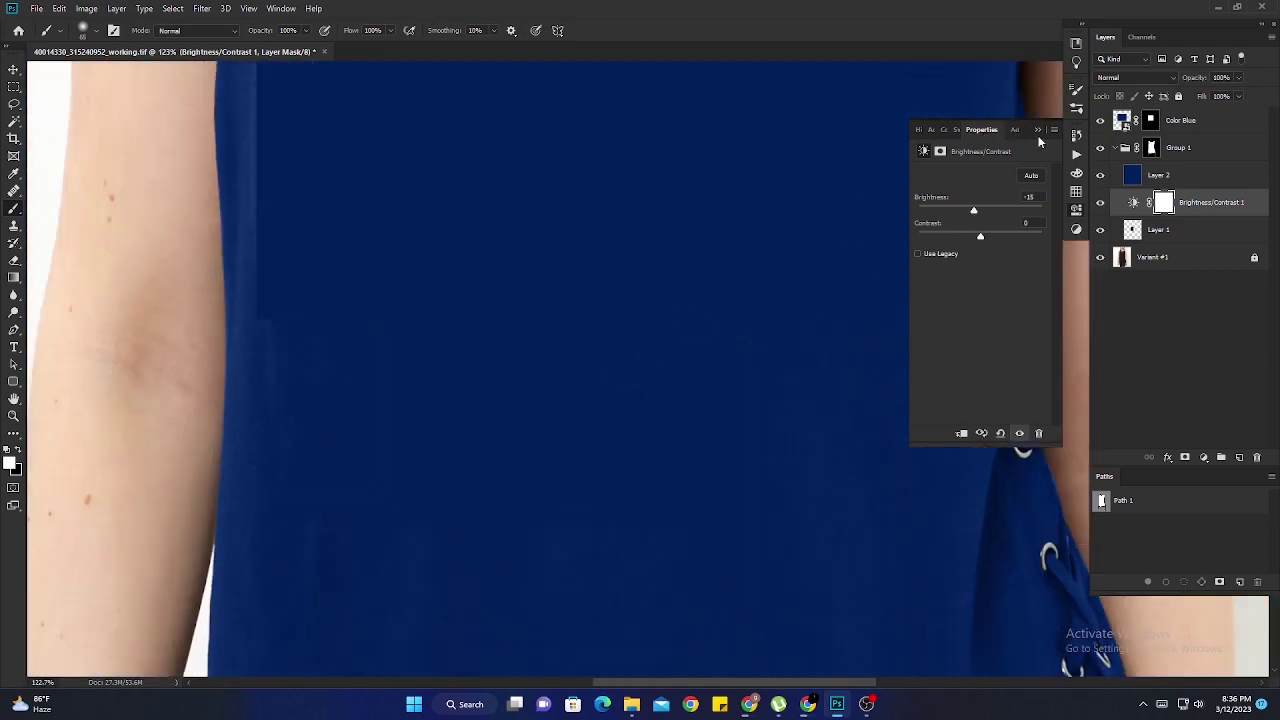
Fit the image on screen, collapse Group 1 and hide the Color Blue swatch
{"action": "left_click", "coordinate": [1038, 130]}
{"action": "key", "text": "ctrl+0"}
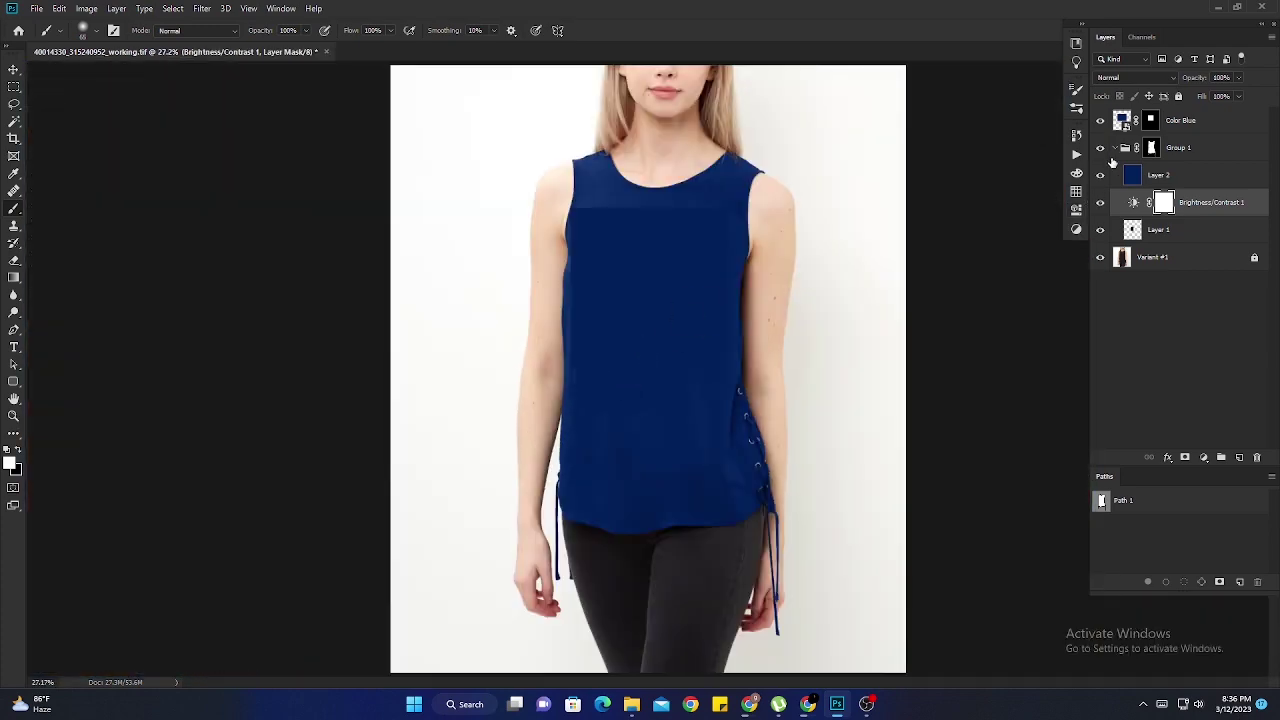
{"action": "left_click", "coordinate": [1116, 148]}
{"action": "left_click", "coordinate": [1115, 148]}
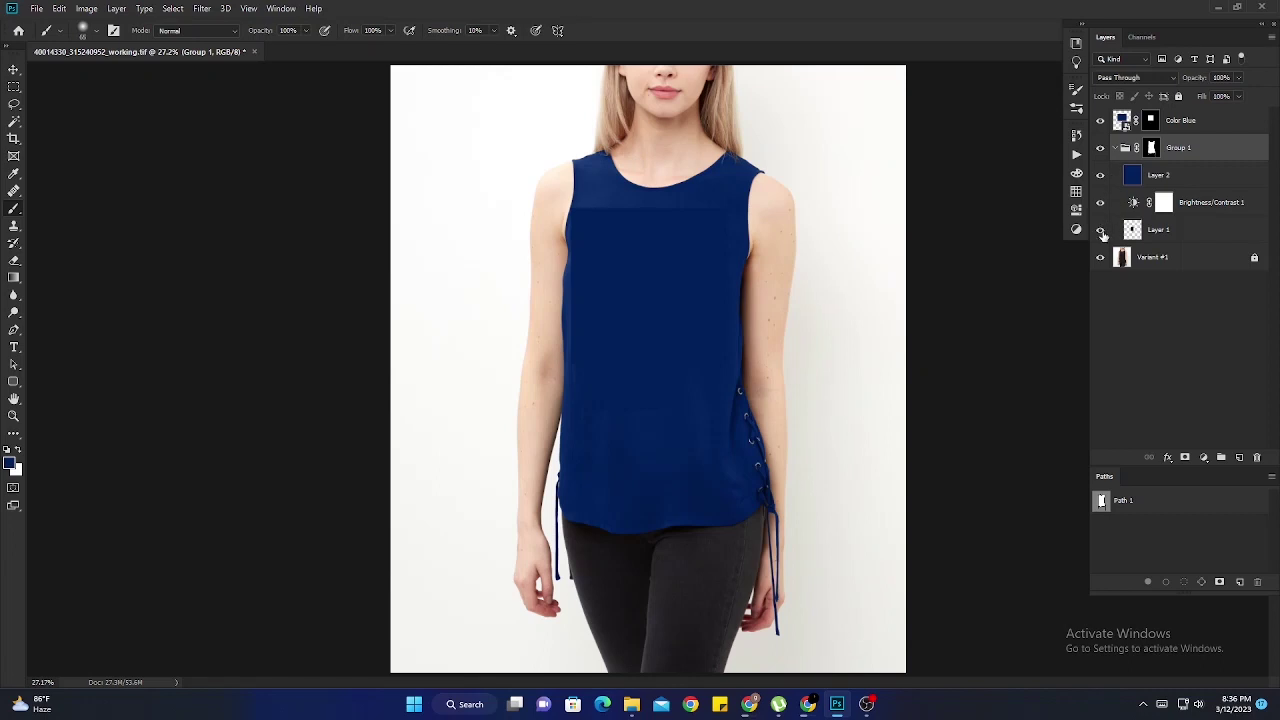
{"action": "left_click", "coordinate": [1115, 148]}
{"action": "left_click", "coordinate": [1100, 120]}
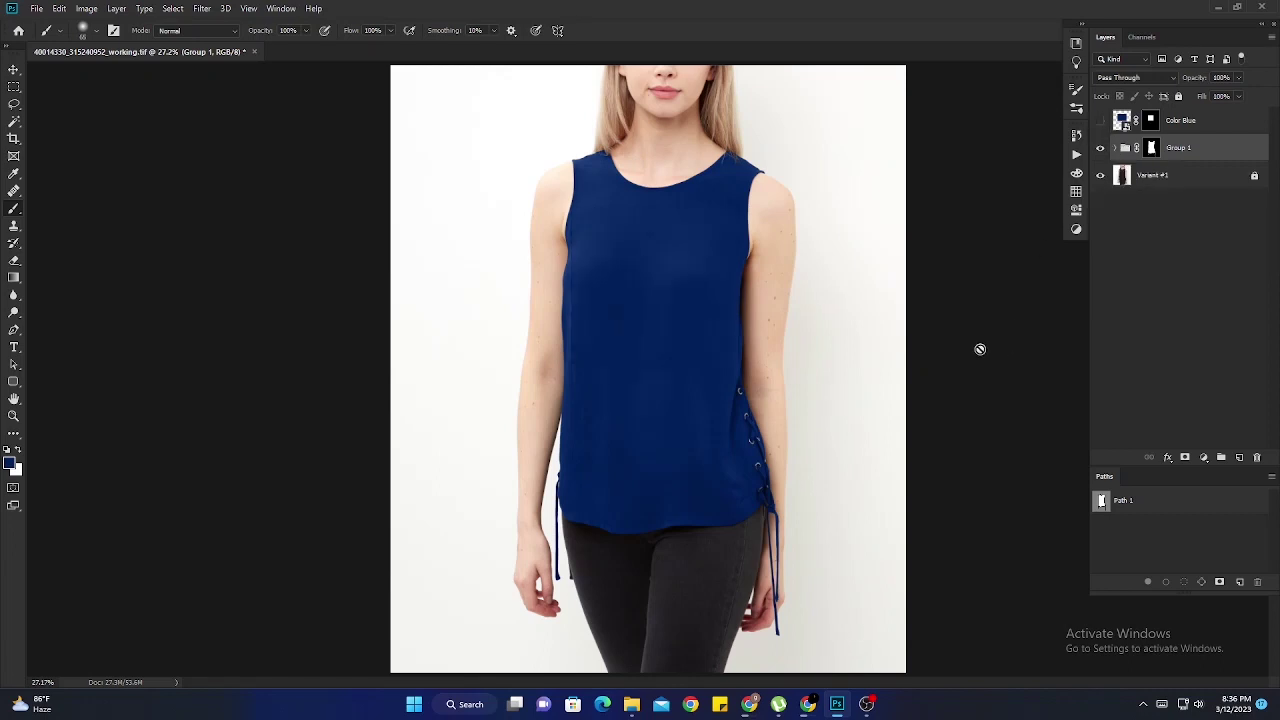
{"action": "key", "text": "p"}
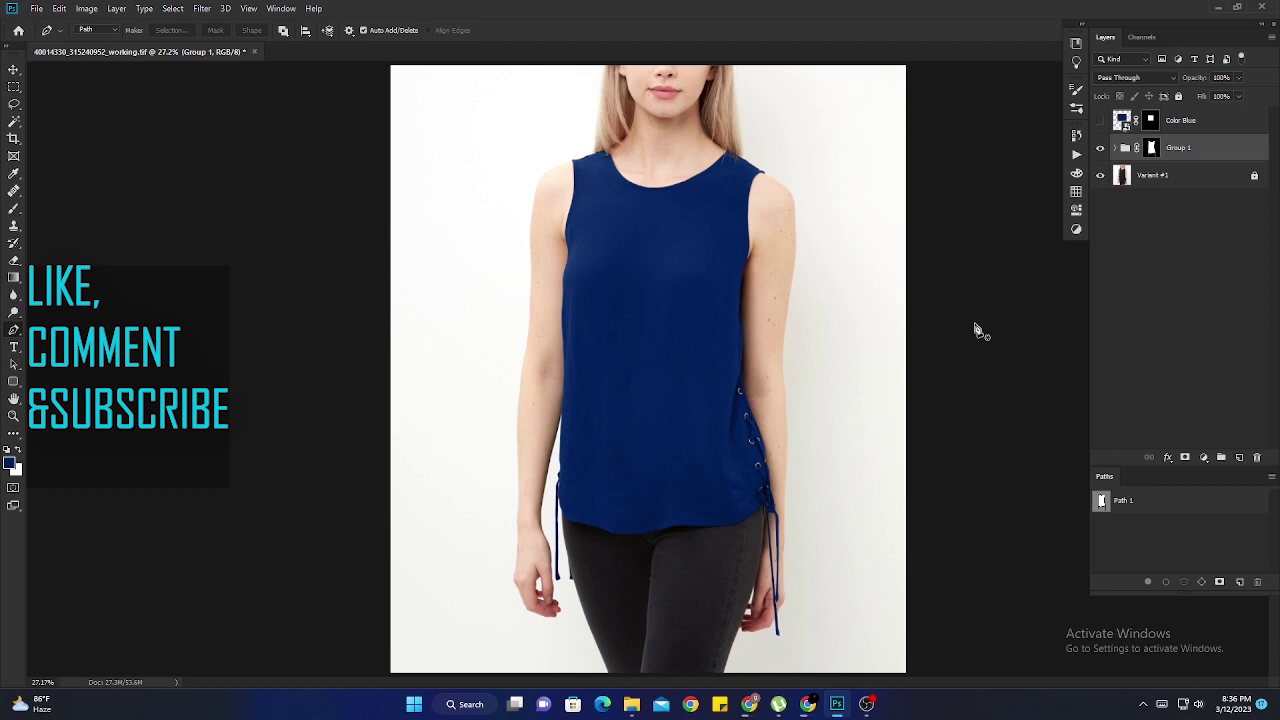
Delete the navy Layer 2, Brightness/Contrast 1 and the Color Blue swatch layer
{"action": "scroll", "coordinate": [671, 349], "scroll_direction": "up", "scroll_amount": 5}
{"action": "scroll", "coordinate": [671, 349], "scroll_direction": "down", "scroll_amount": 2}
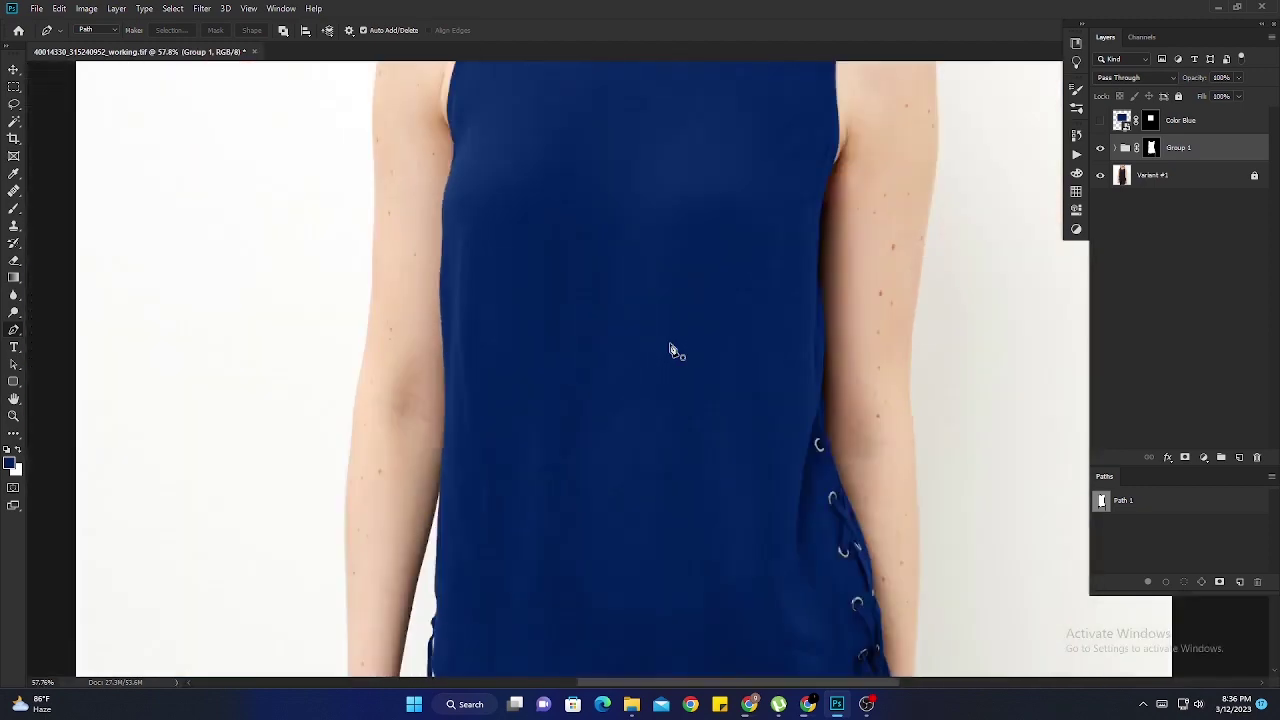
{"action": "scroll", "coordinate": [617, 259], "scroll_direction": "up", "scroll_amount": 3}
{"action": "scroll", "coordinate": [695, 411], "scroll_direction": "up", "scroll_amount": 5}
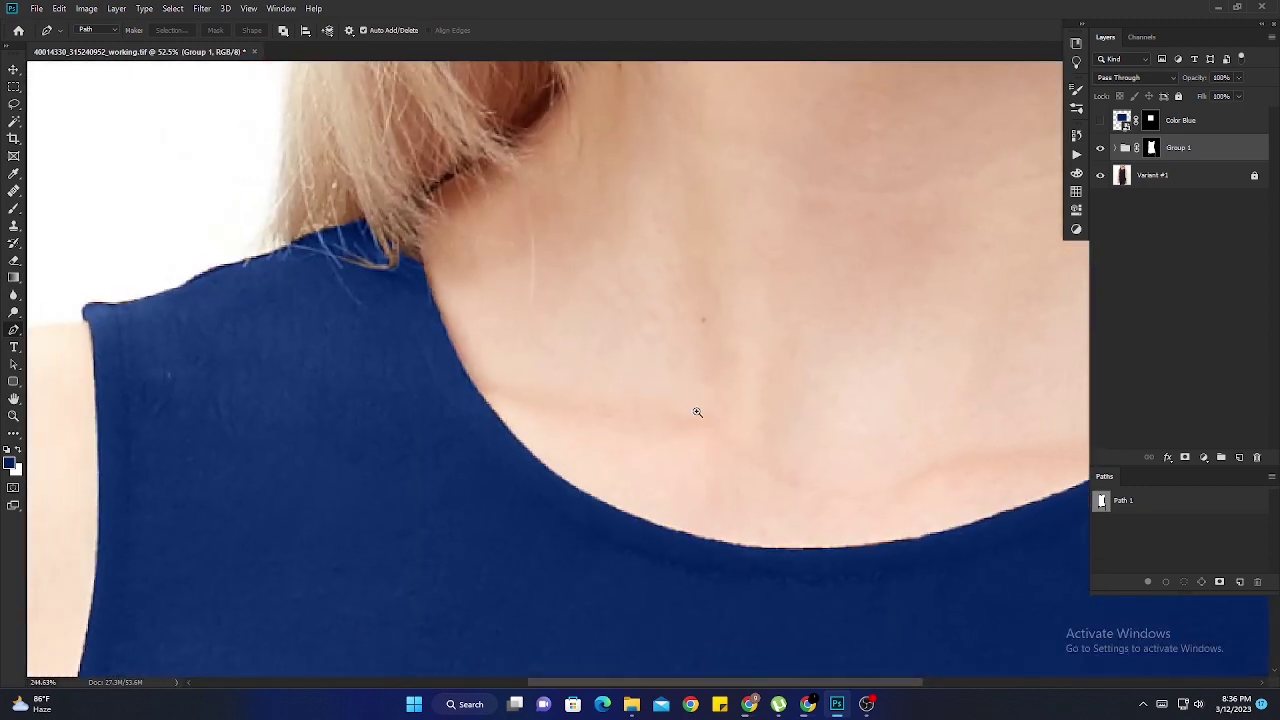
{"action": "scroll", "coordinate": [695, 411], "scroll_direction": "down", "scroll_amount": 5}
{"action": "scroll", "coordinate": [677, 529], "scroll_direction": "down", "scroll_amount": 6}
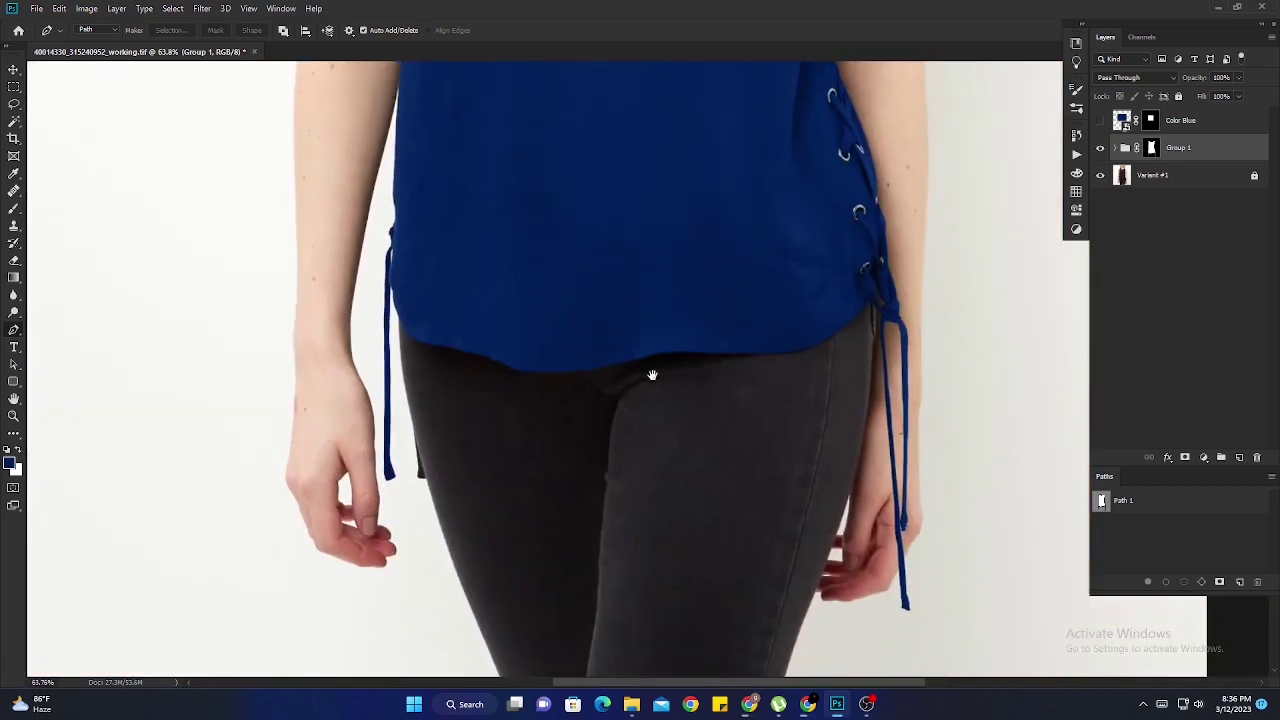
{"action": "scroll", "coordinate": [657, 381], "scroll_direction": "down", "scroll_amount": 3}
{"action": "scroll", "coordinate": [657, 381], "scroll_direction": "down", "scroll_amount": 2}
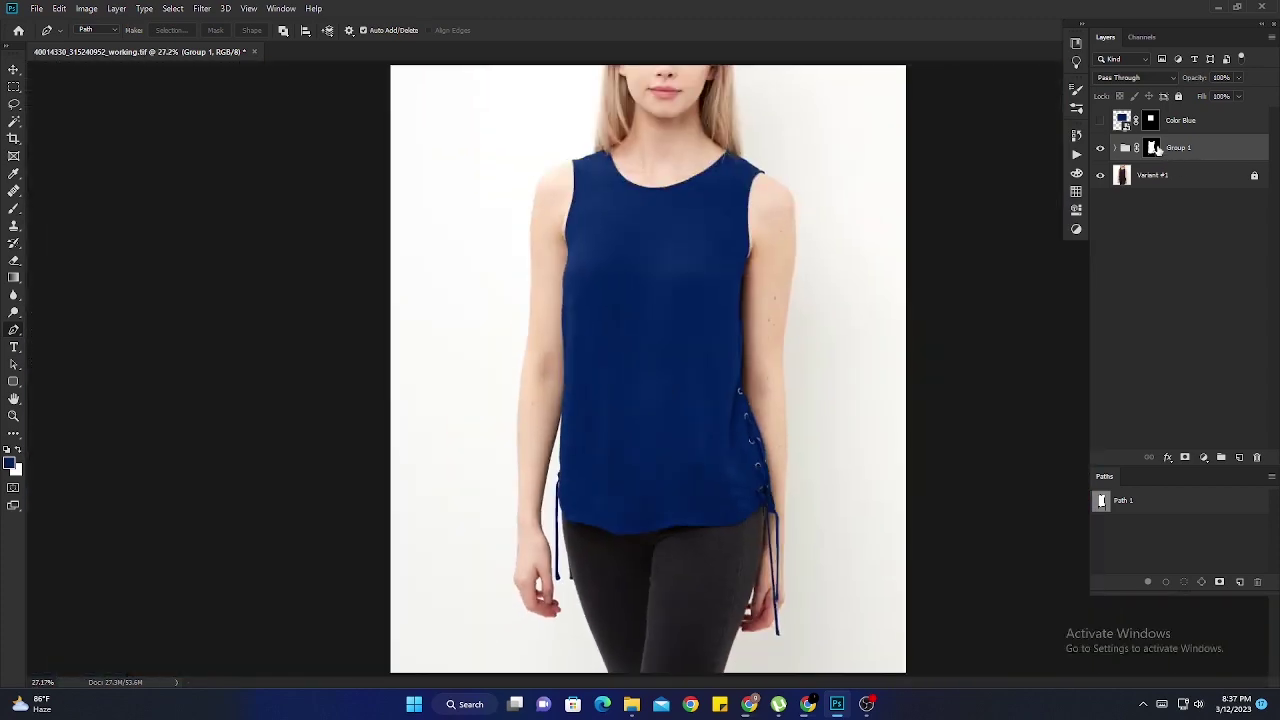
{"action": "left_click", "coordinate": [1114, 148]}
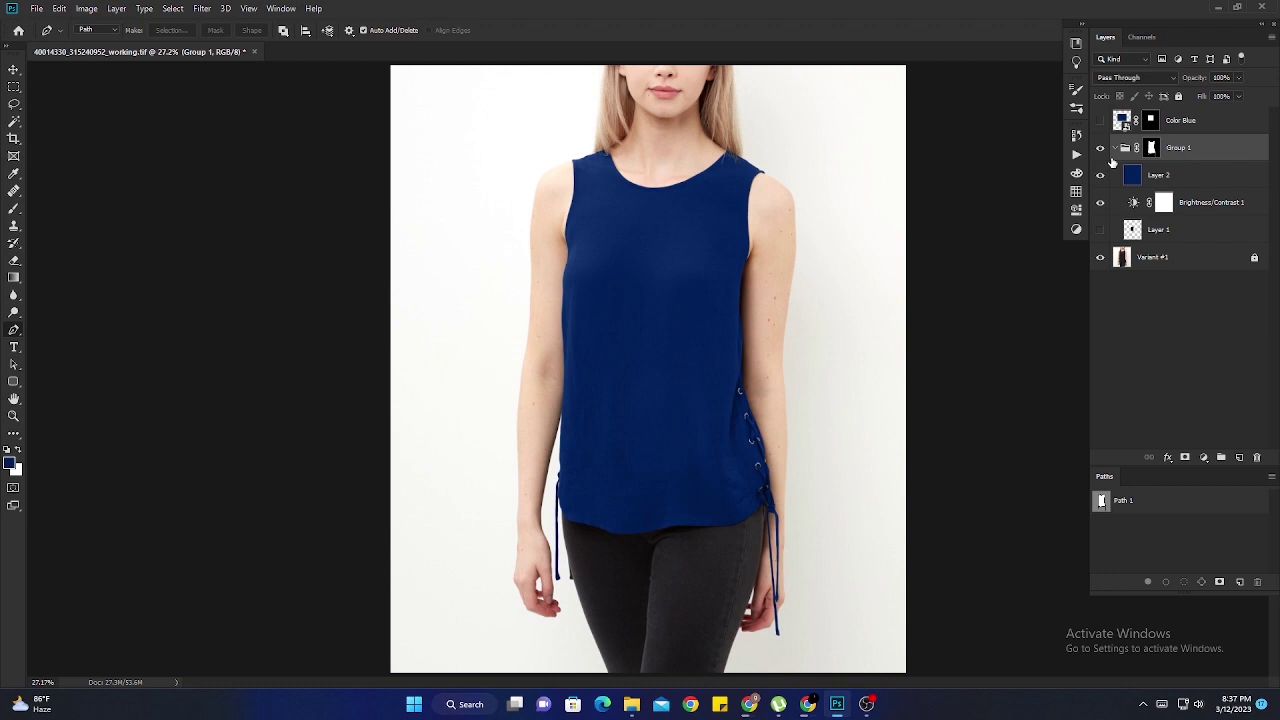
{"action": "left_click", "coordinate": [1208, 180]}
{"action": "left_click", "coordinate": [1208, 202], "text": "shift"}
{"action": "left_click_drag", "start_coordinate": [1208, 202], "coordinate": [1257, 456]}
{"action": "left_click_drag", "start_coordinate": [1125, 120], "coordinate": [1257, 456]}
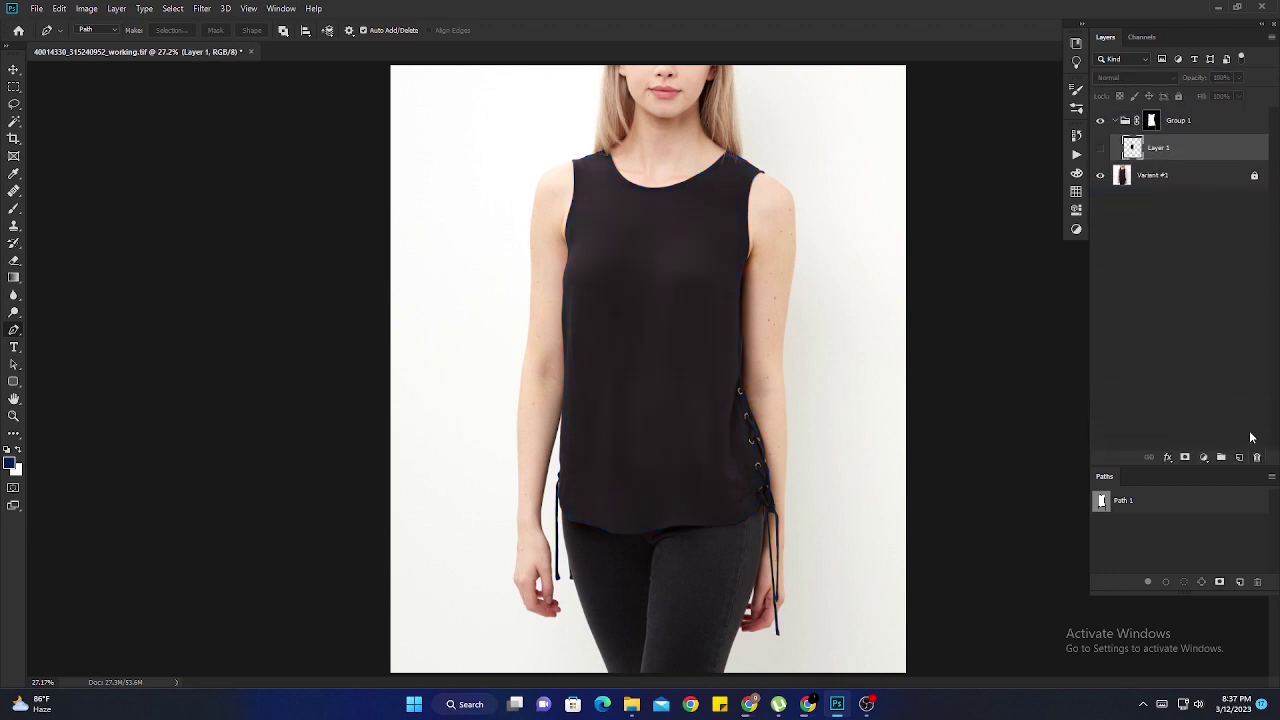
Drag the Orange Tiger swatch from the color change folder onto the Photoshop canvas
{"action": "left_click", "coordinate": [1115, 121]}
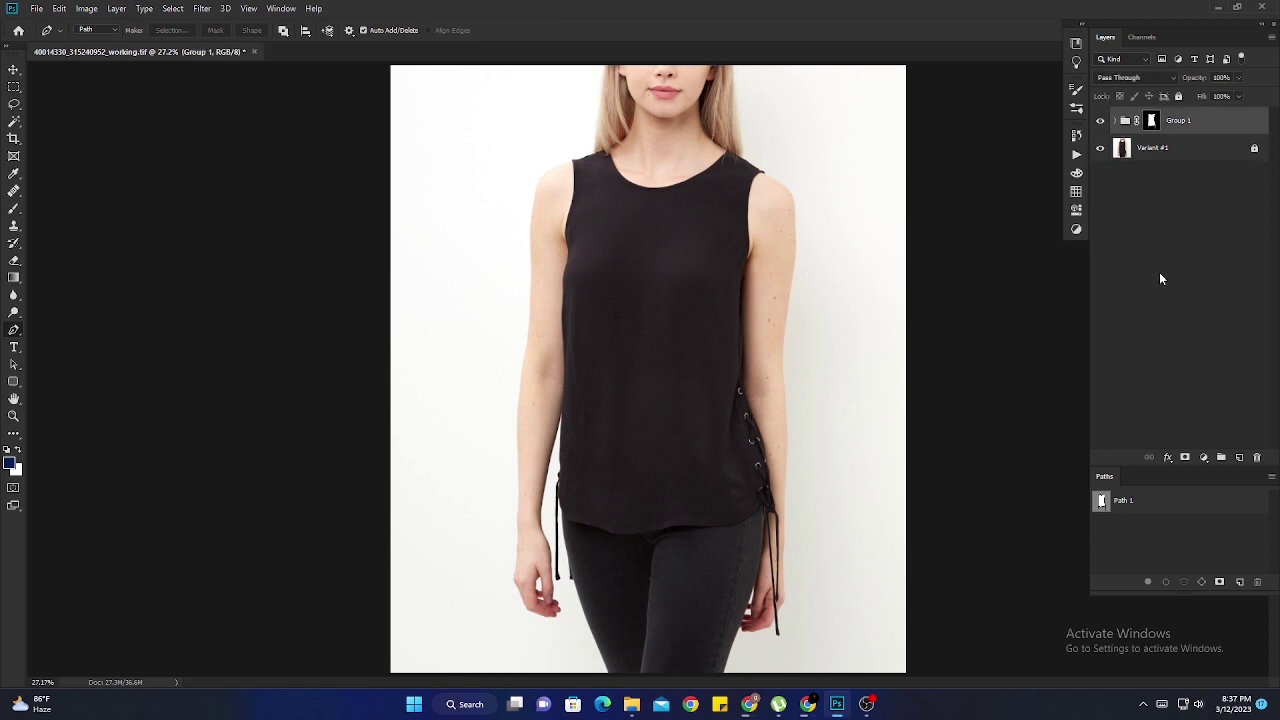
{"action": "mouse_move", "coordinate": [631, 704]}
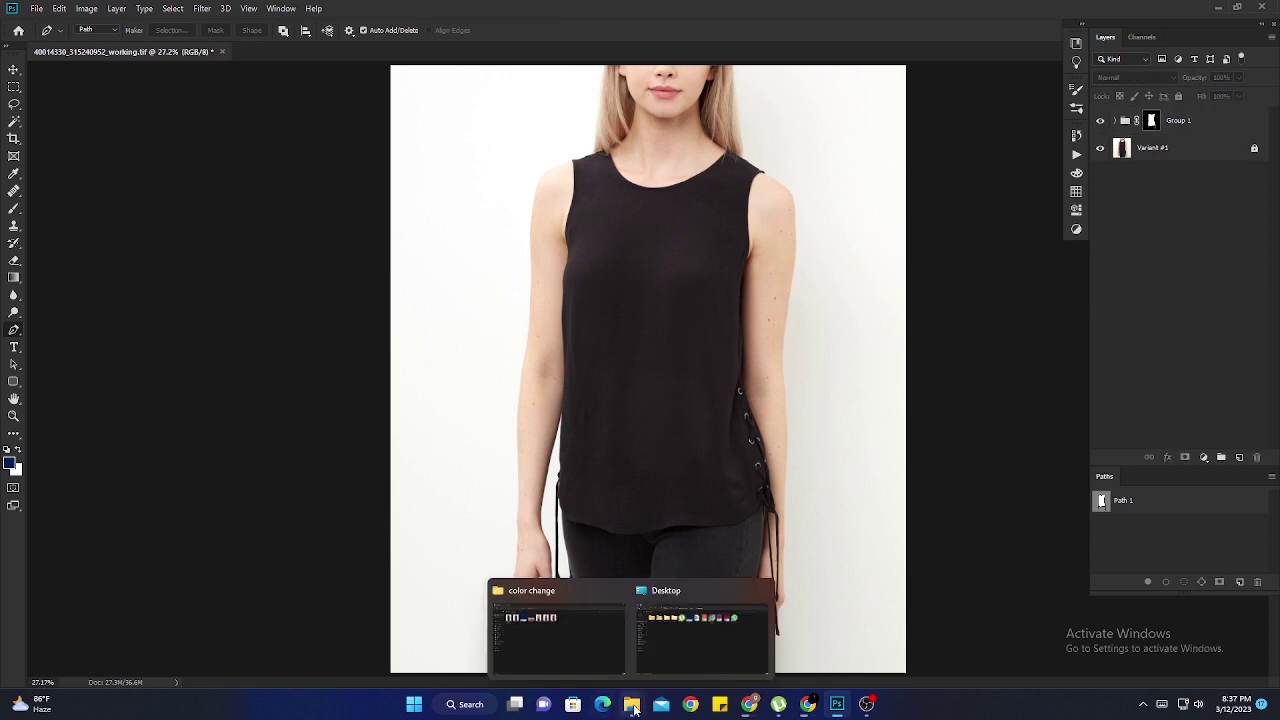
{"action": "left_click", "coordinate": [612, 650]}
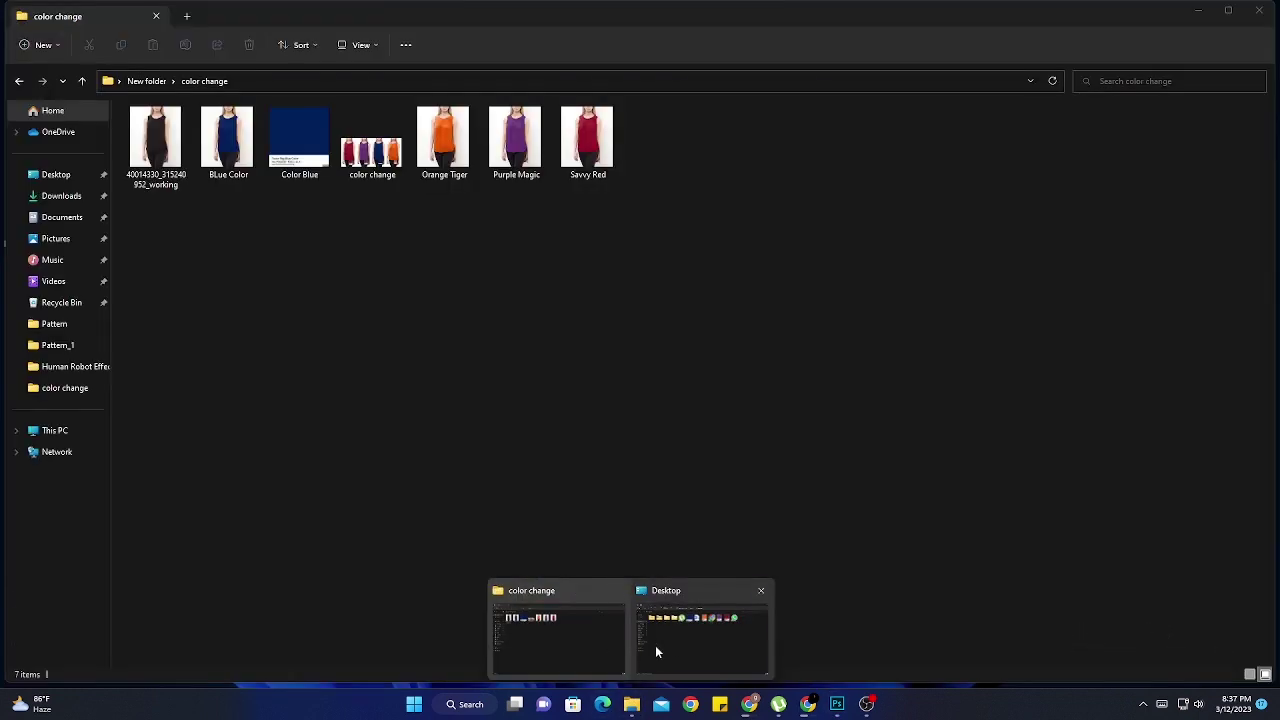
{"action": "left_click", "coordinate": [689, 645]}
{"action": "left_click_drag", "start_coordinate": [657, 162], "coordinate": [843, 688]}
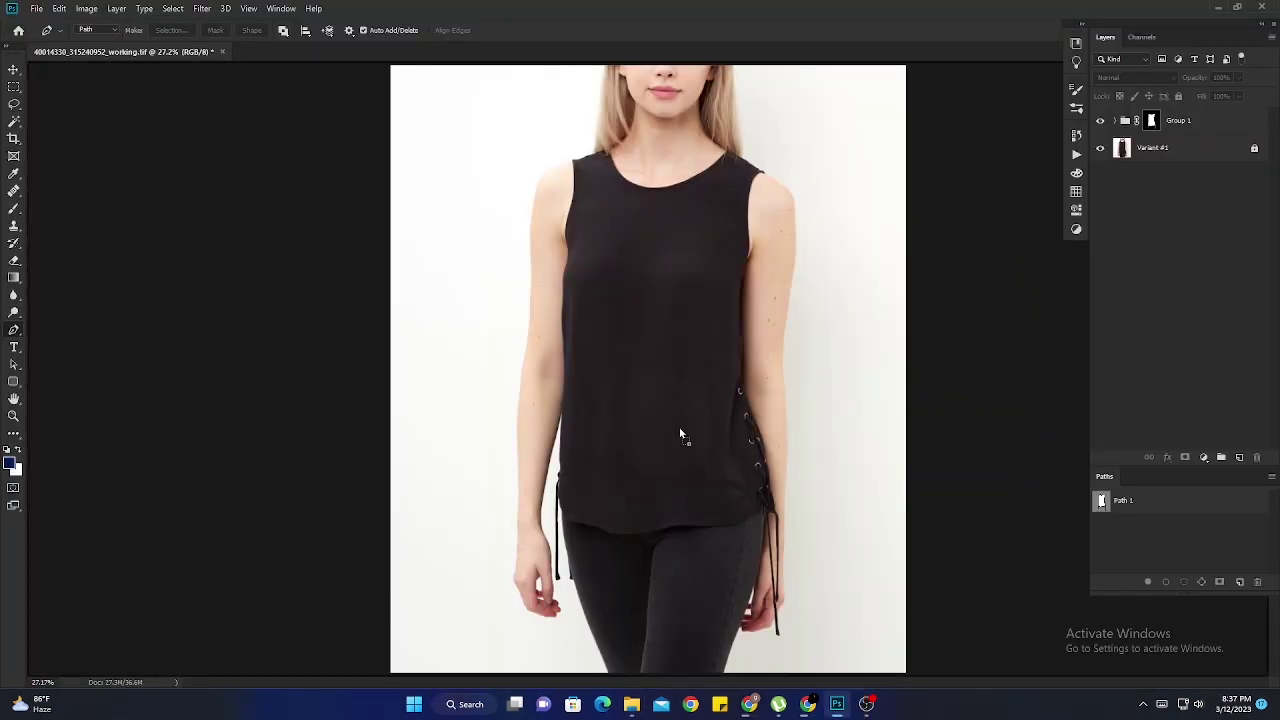
{"action": "left_click_drag", "start_coordinate": [843, 688], "coordinate": [680, 432]}
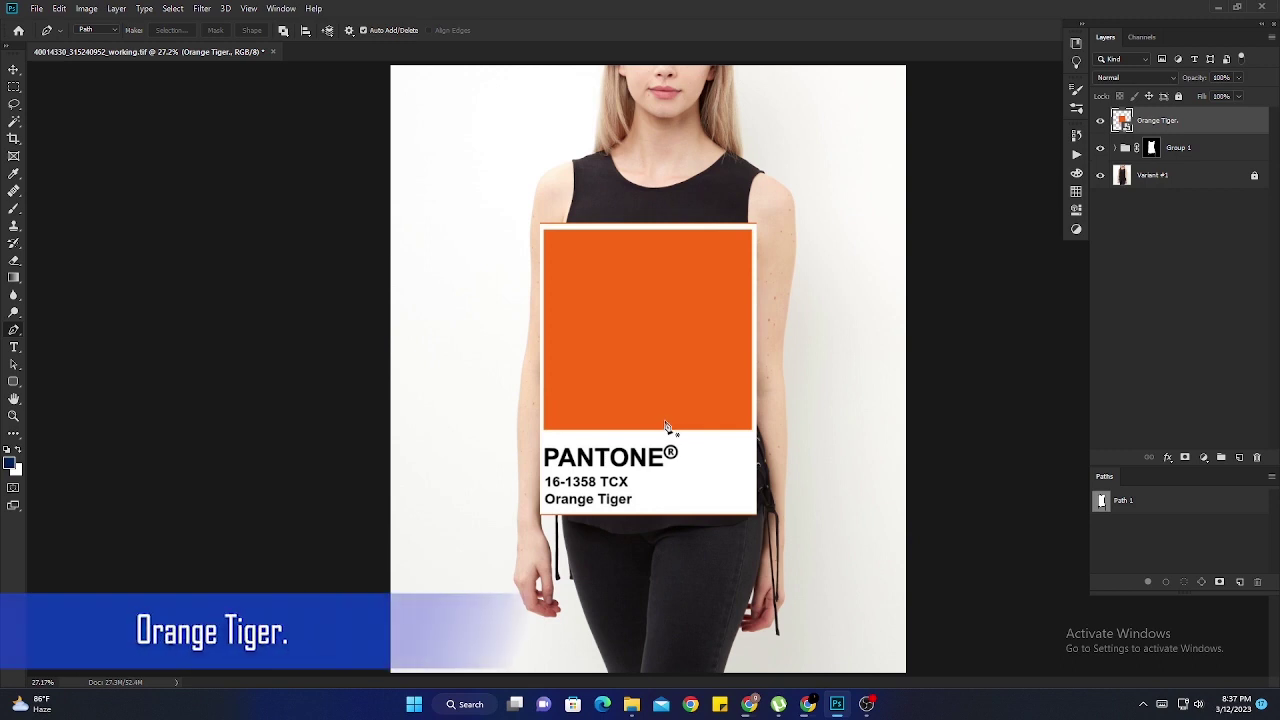
Sample the Orange Tiger colour and mask its swatch to a rectangle over the chest
{"action": "key", "text": "b"}
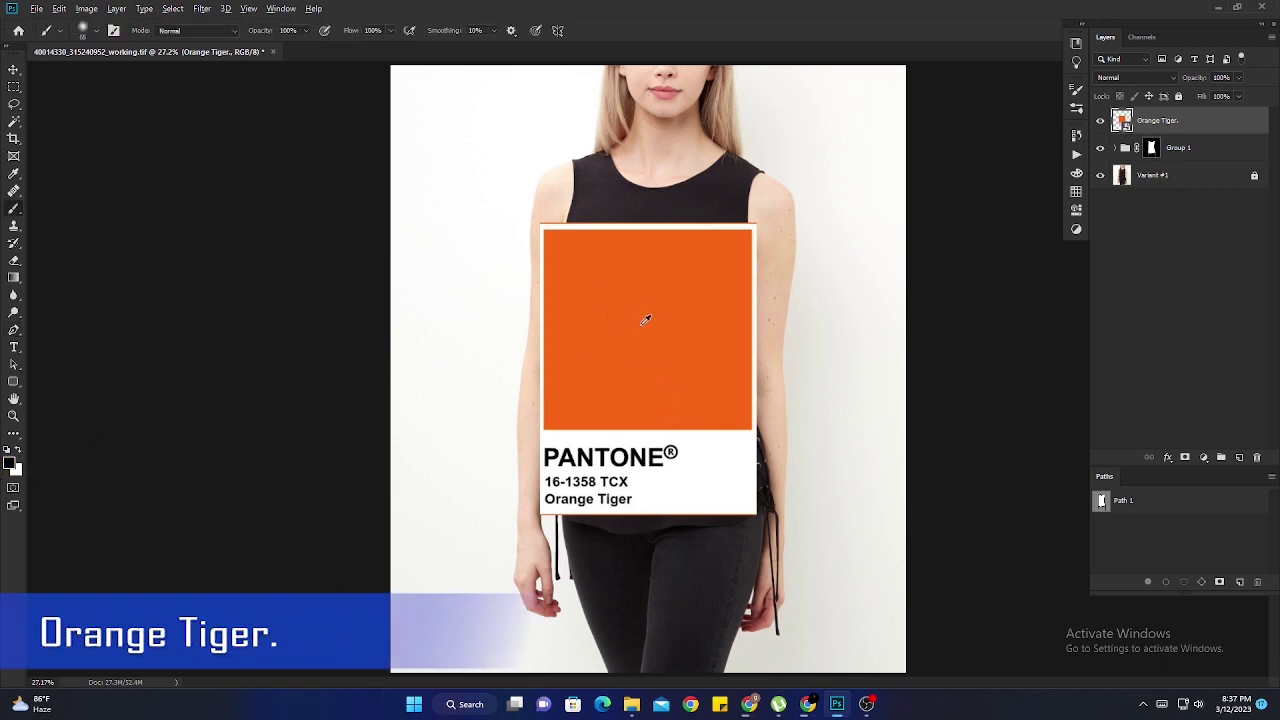
{"action": "left_click", "coordinate": [646, 320], "text": "alt"}
{"action": "left_click", "coordinate": [14, 87]}
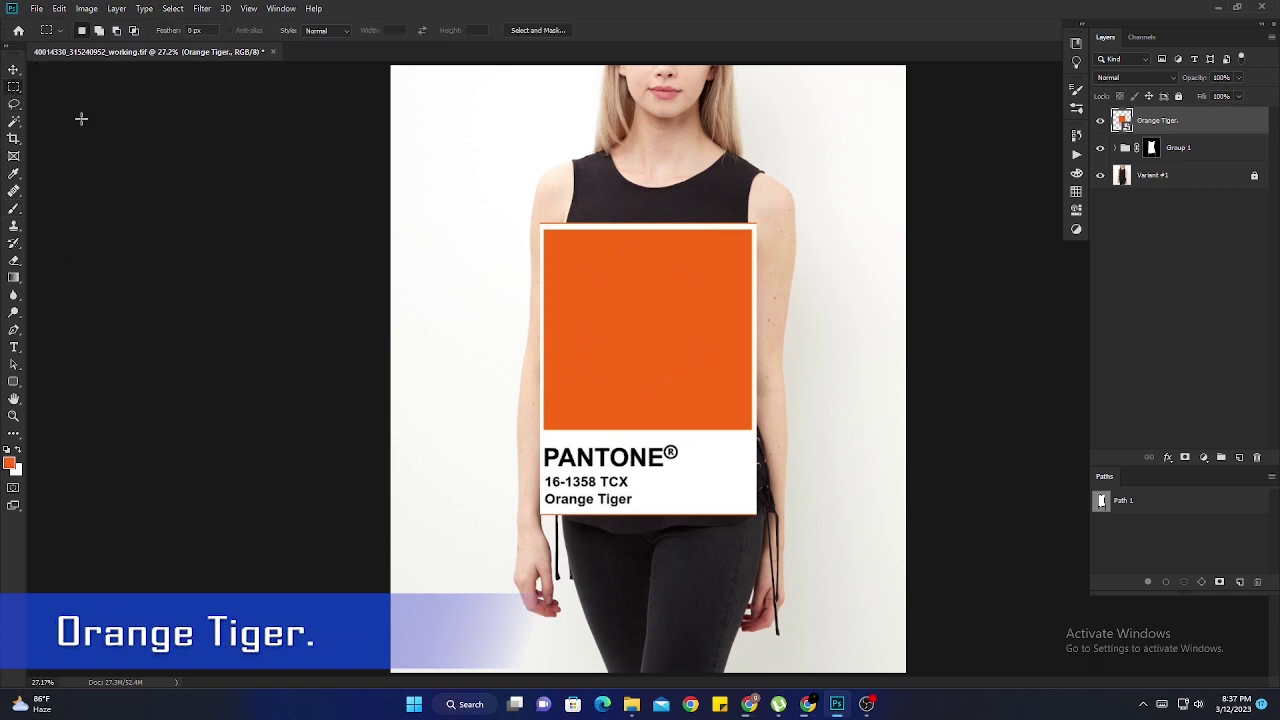
{"action": "left_click_drag", "start_coordinate": [568, 248], "coordinate": [721, 411]}
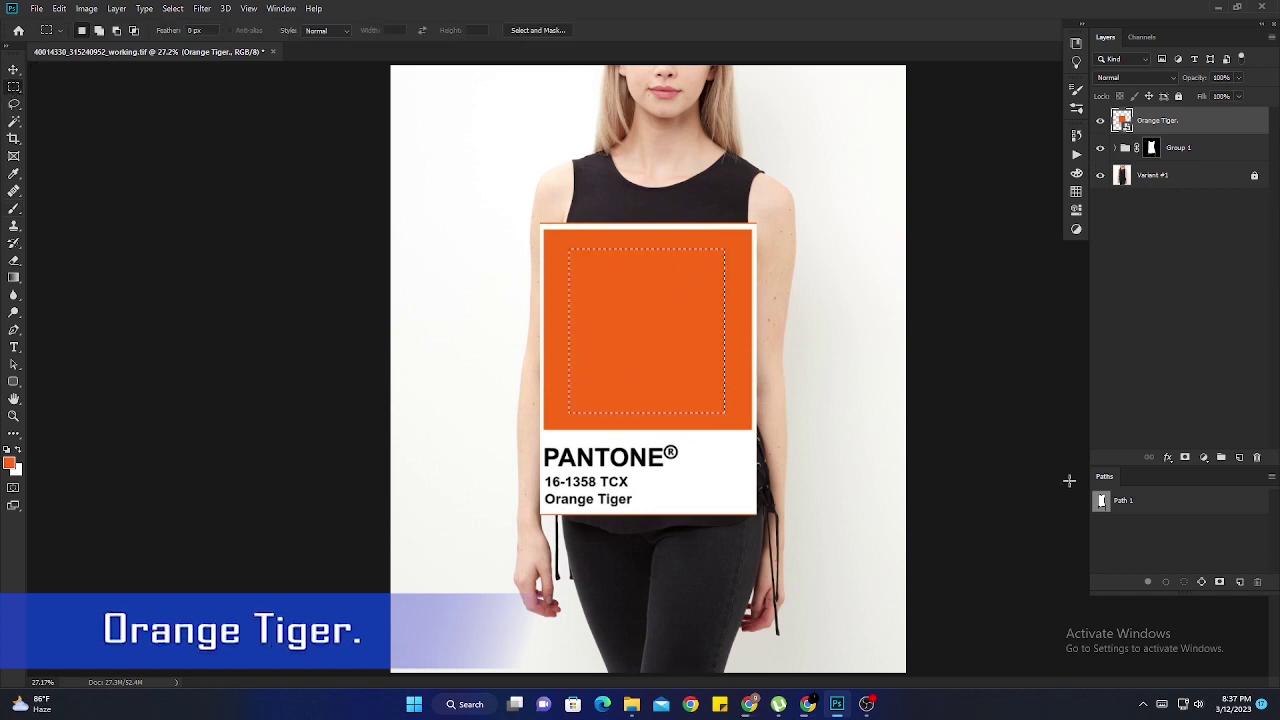
{"action": "left_click", "coordinate": [1185, 457]}
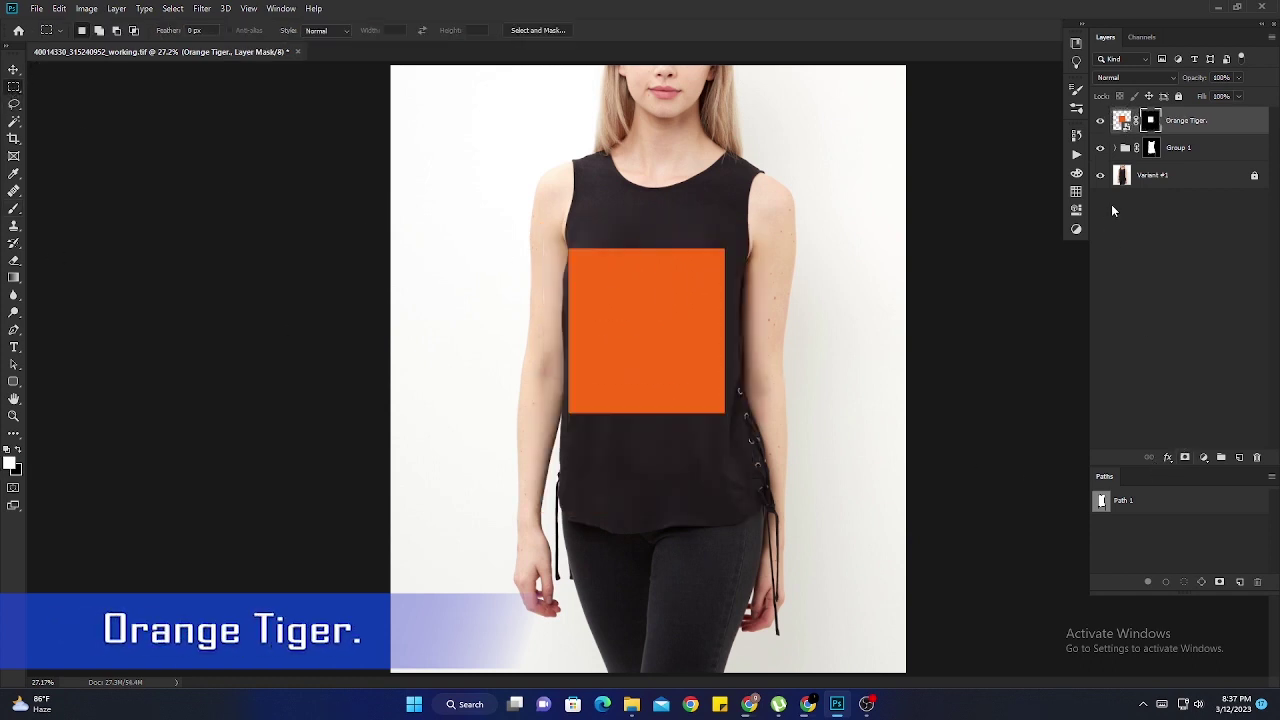
{"action": "left_click", "coordinate": [1115, 148]}
{"action": "left_click", "coordinate": [1182, 178]}
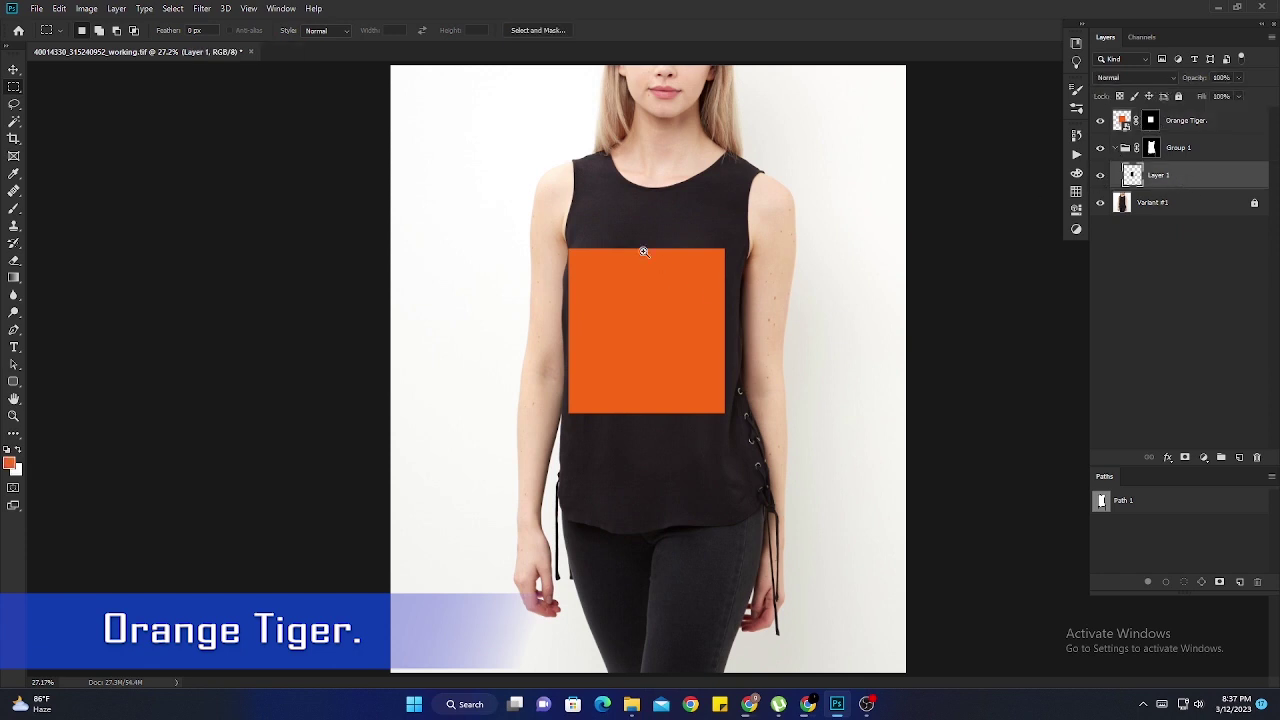
Nudge Layer 1 upward with a free transform
{"action": "mouse_move", "coordinate": [643, 251]}
{"action": "left_mouse_down"}
{"action": "mouse_move", "coordinate": [677, 317]}
{"action": "mouse_move", "coordinate": [649, 314]}
{"action": "mouse_move", "coordinate": [664, 238]}
{"action": "mouse_move", "coordinate": [691, 305]}
{"action": "mouse_move", "coordinate": [719, 304]}
{"action": "left_mouse_up"}
{"action": "key", "text": "ctrl+t"}
{"action": "key", "text": "Return"}
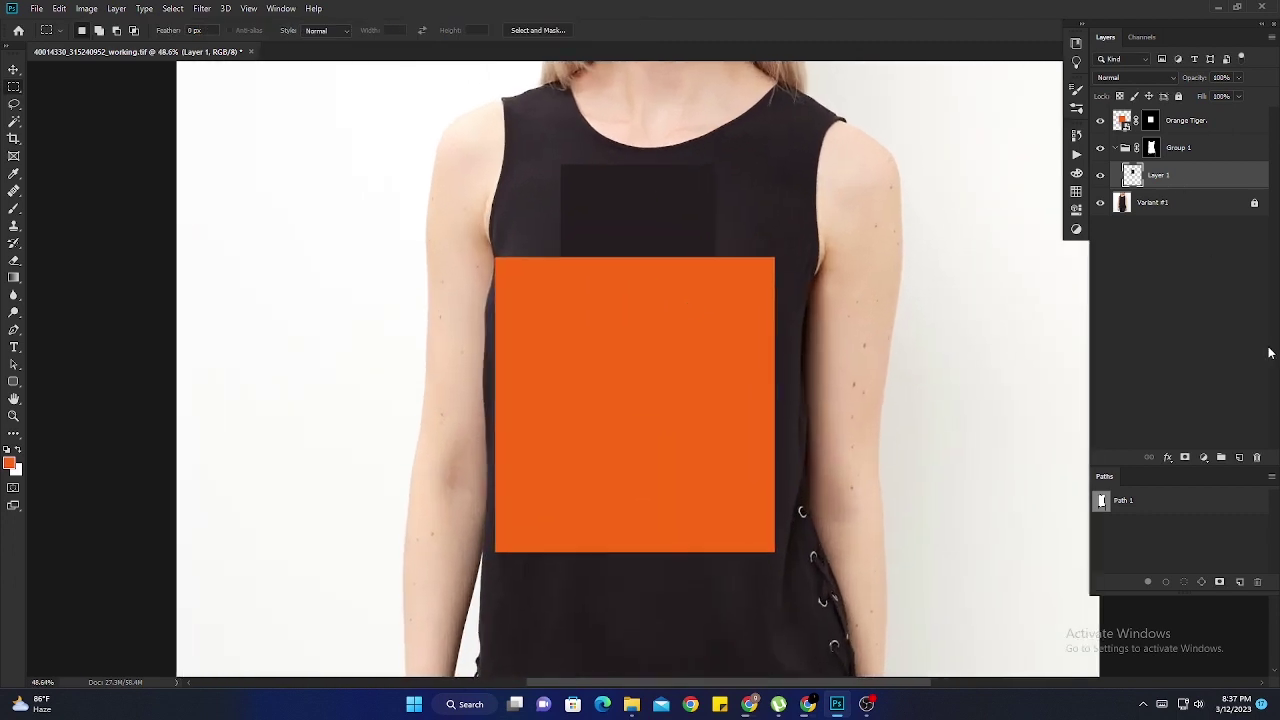
Add an orange-filled Layer 2 in Group 1 set to Color blend mode
{"action": "left_click", "coordinate": [1240, 458]}
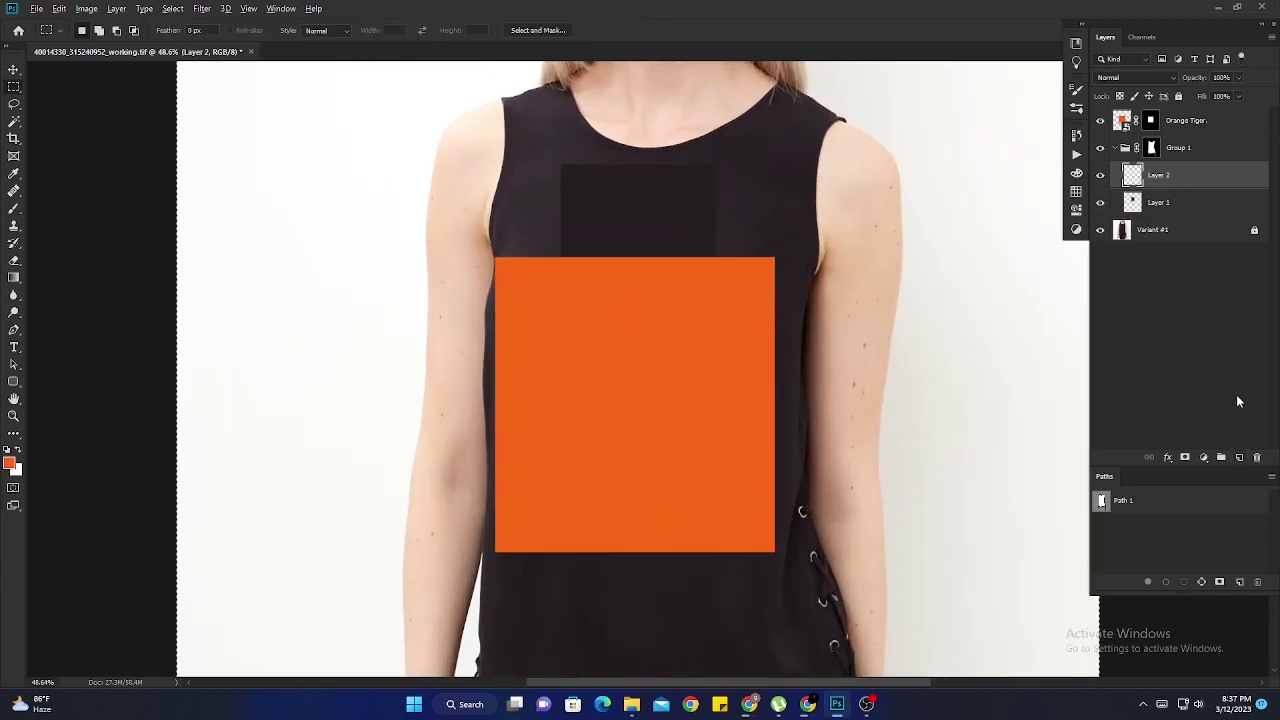
{"action": "key", "text": "alt+BackSpace"}
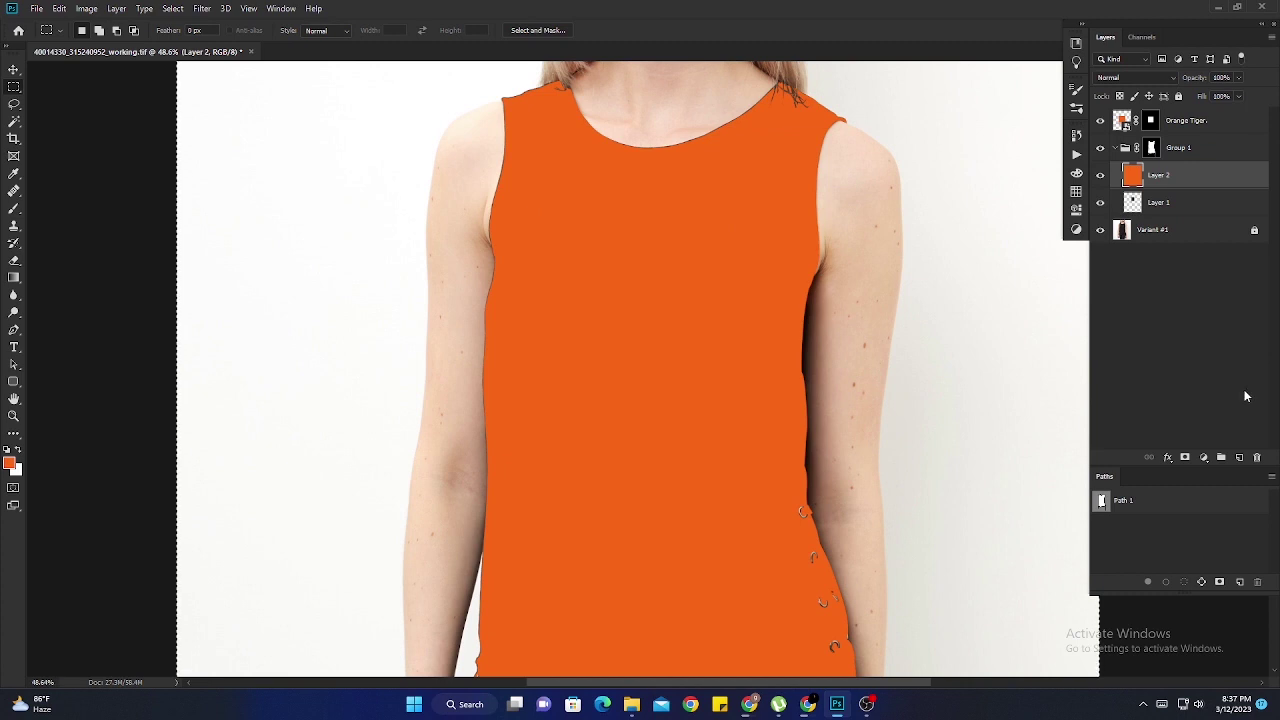
{"action": "left_click", "coordinate": [1138, 78]}
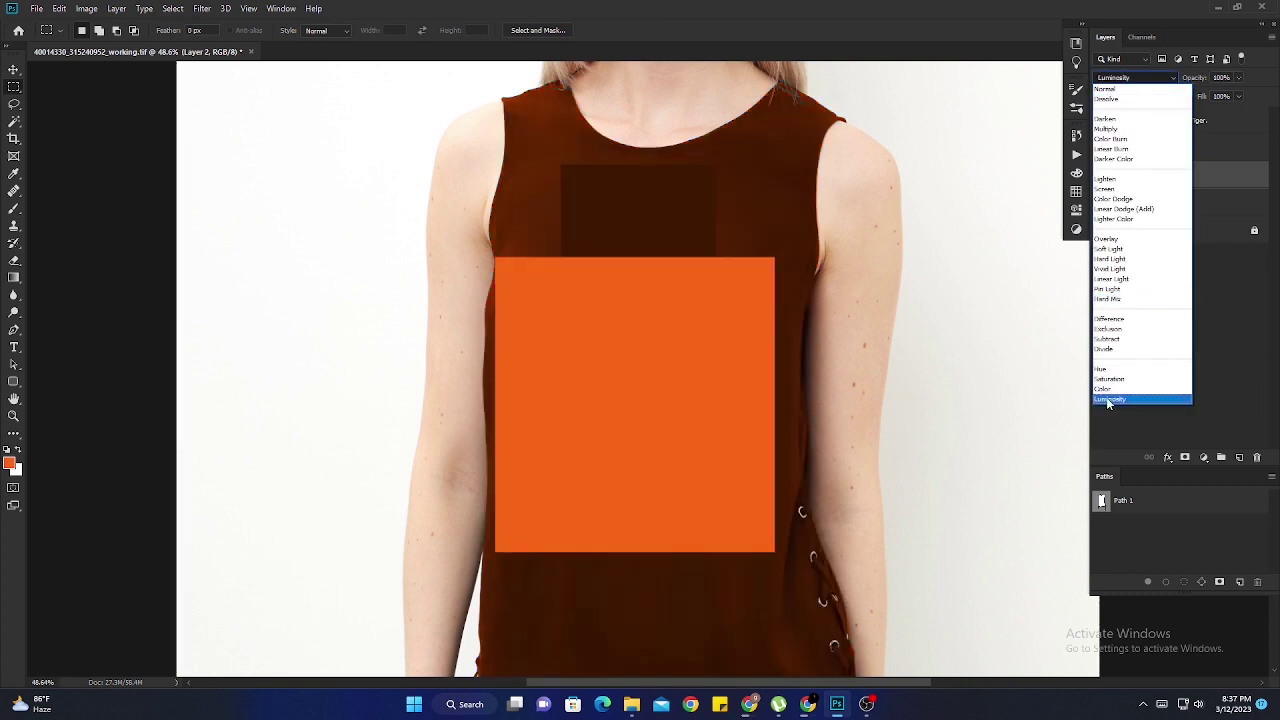
{"action": "left_click", "coordinate": [1100, 398]}
{"action": "left_click", "coordinate": [1179, 211]}
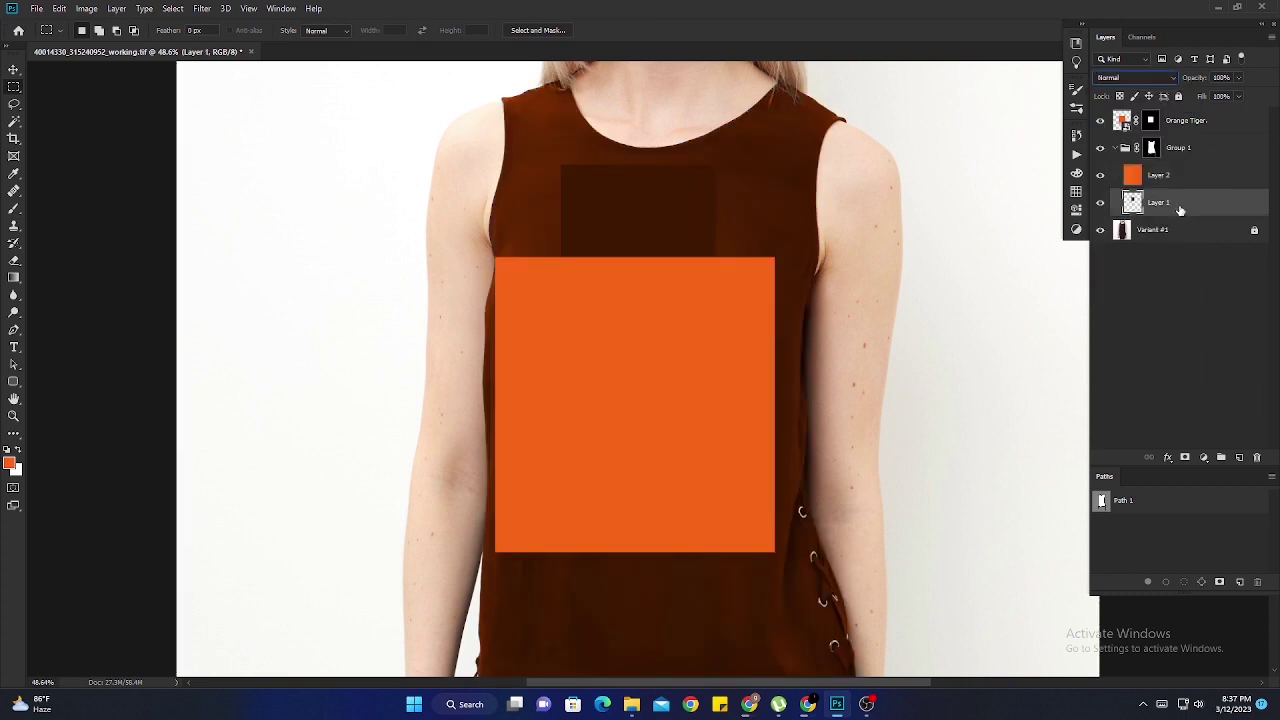
{"action": "left_click", "coordinate": [1206, 457]}
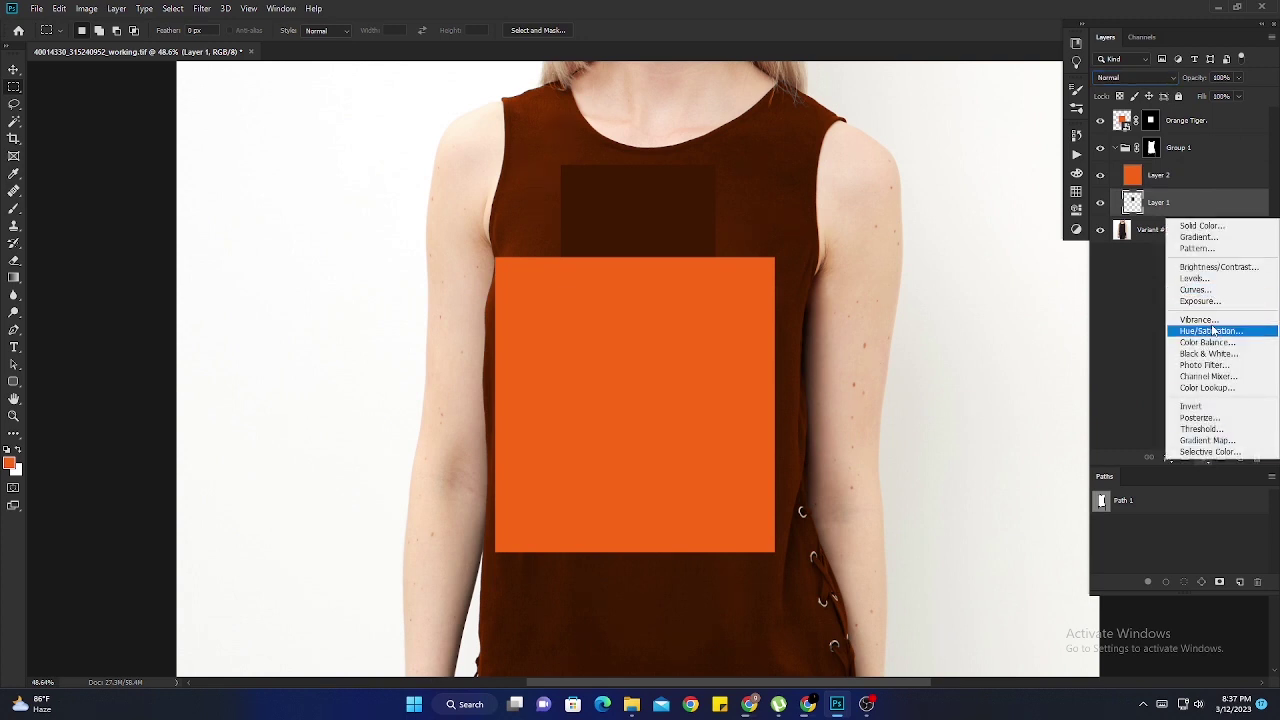
Add a Brightness/Contrast adjustment with brightness raised to 122 to lighten the orange top
{"action": "left_click", "coordinate": [1206, 268]}
{"action": "left_click_drag", "start_coordinate": [651, 191], "coordinate": [684, 240]}
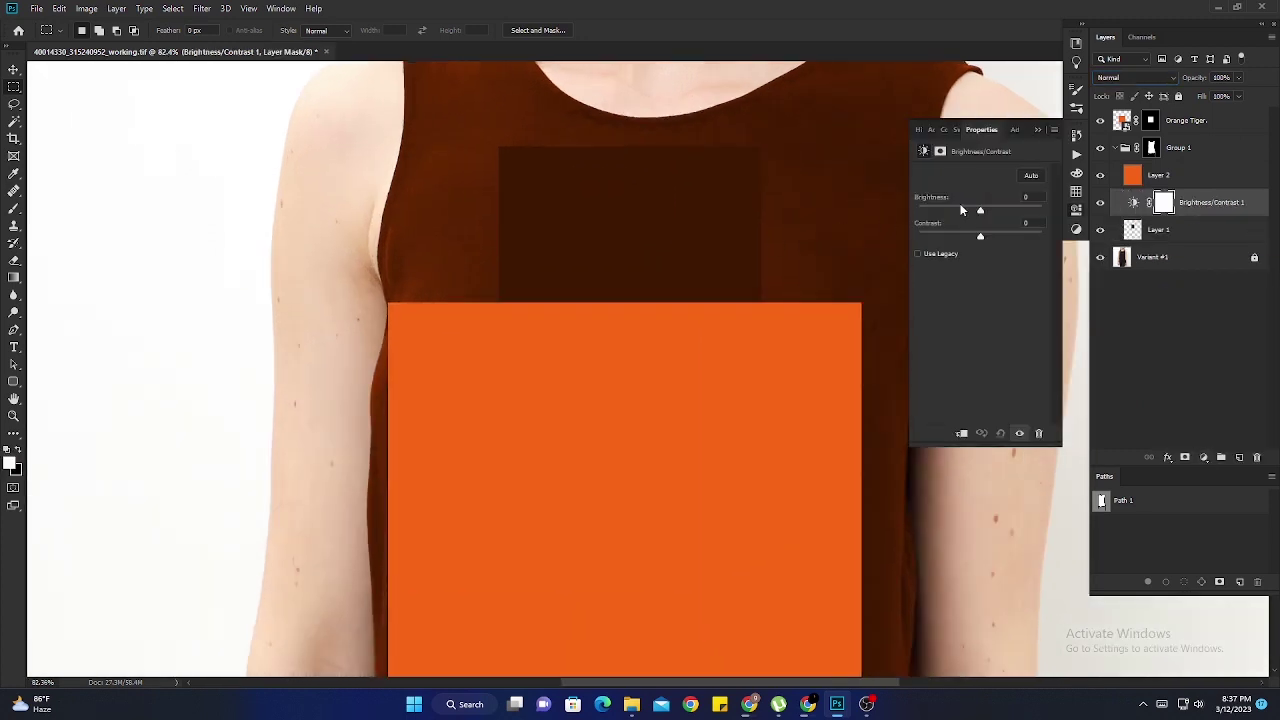
{"action": "mouse_move", "coordinate": [981, 214]}
{"action": "left_mouse_down"}
{"action": "mouse_move", "coordinate": [1054, 227]}
{"action": "mouse_move", "coordinate": [1032, 229]}
{"action": "left_mouse_up"}
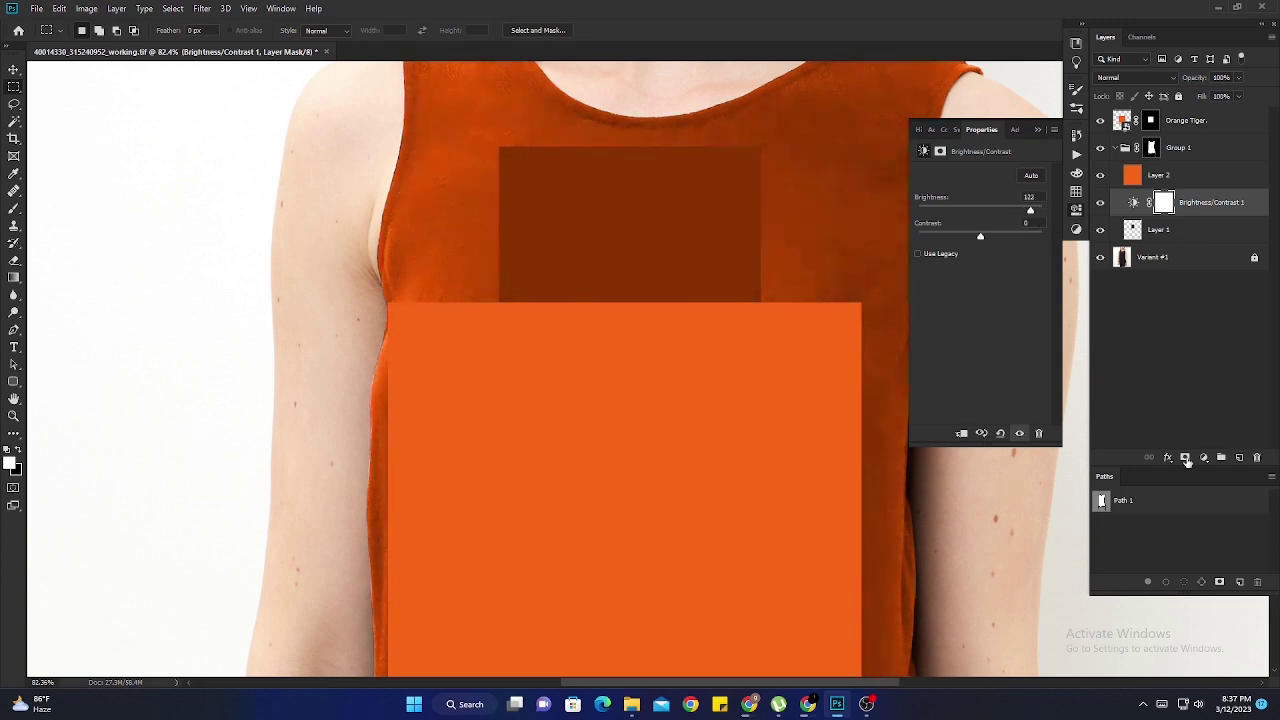
Add a Levels adjustment with midtones 1.38 and output black 62
{"action": "left_click", "coordinate": [1204, 457]}
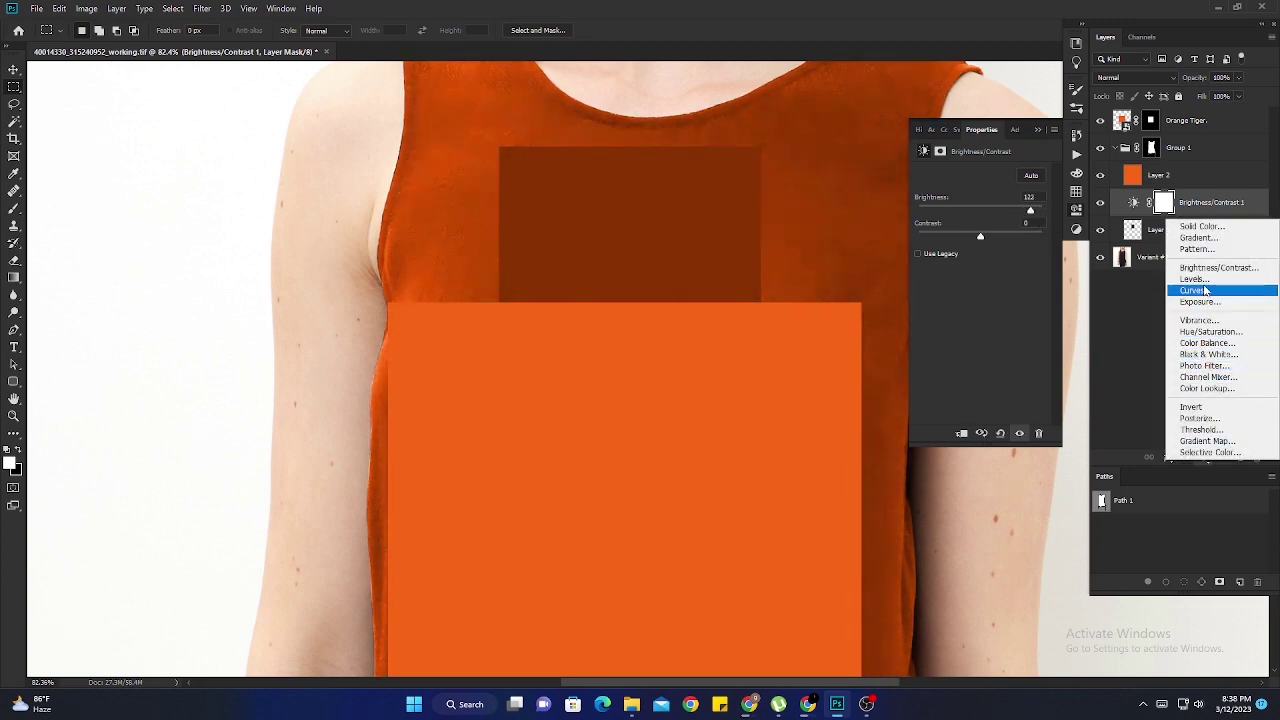
{"action": "left_click", "coordinate": [1197, 279]}
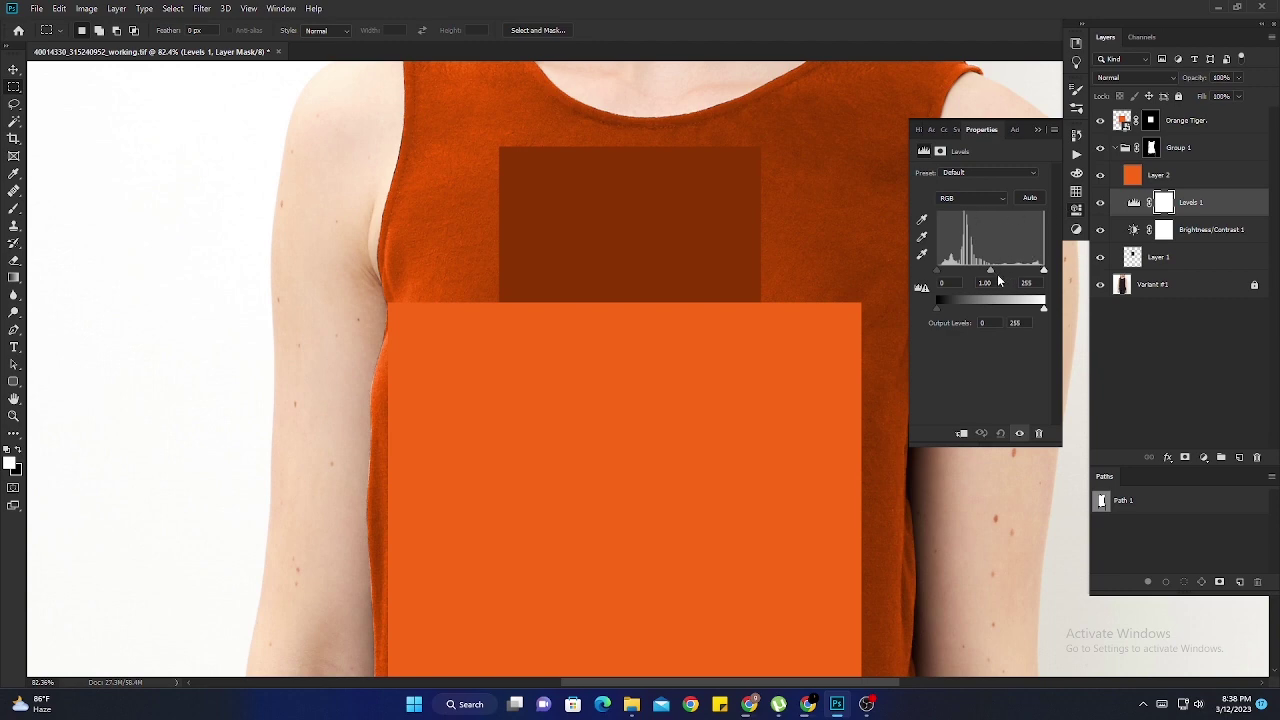
{"action": "mouse_move", "coordinate": [993, 272]}
{"action": "left_mouse_down"}
{"action": "mouse_move", "coordinate": [1006, 270]}
{"action": "mouse_move", "coordinate": [979, 271]}
{"action": "left_mouse_up"}
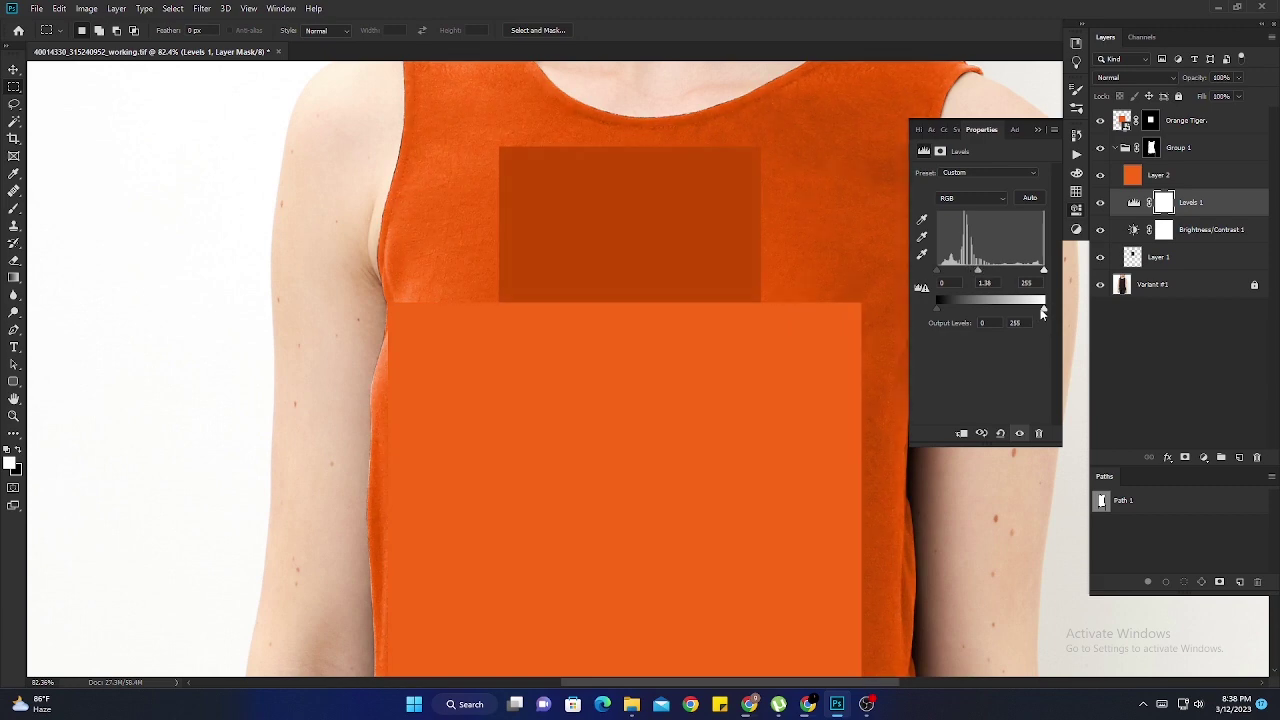
{"action": "left_click_drag", "start_coordinate": [938, 307], "coordinate": [959, 308]}
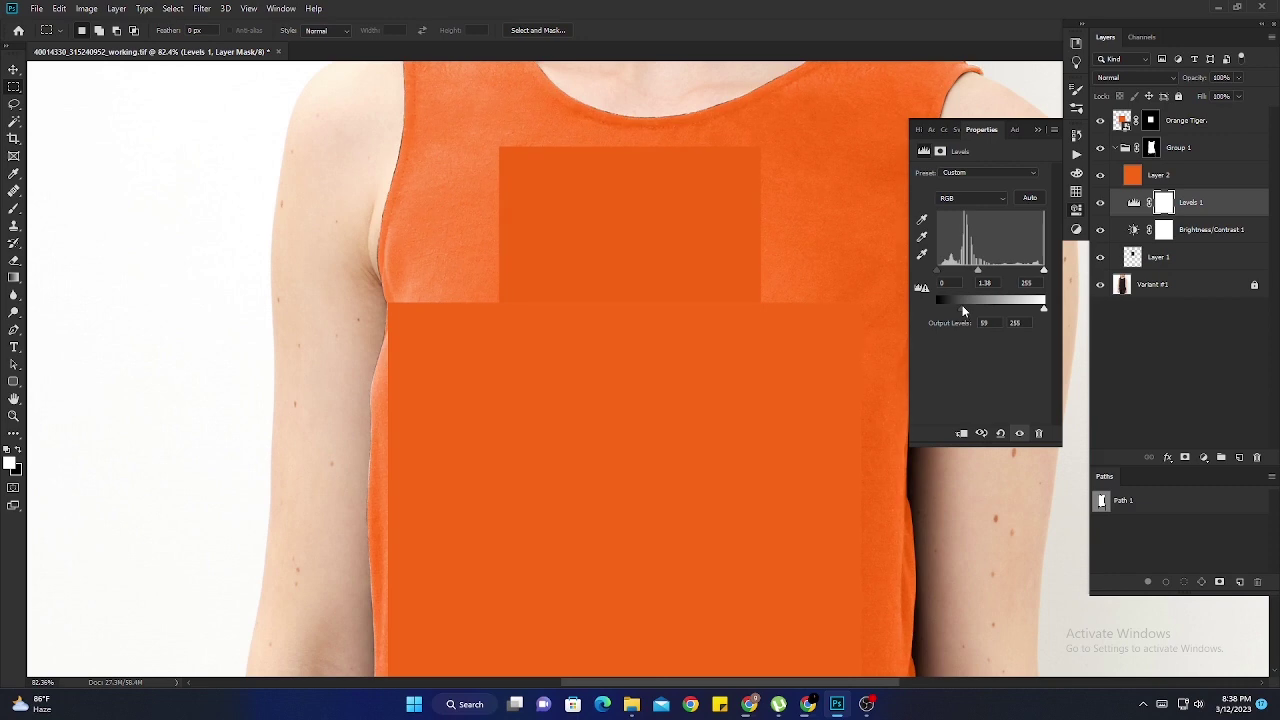
{"action": "scroll", "coordinate": [571, 340], "scroll_direction": "up", "scroll_amount": 2}
{"action": "scroll", "coordinate": [640, 324], "scroll_direction": "down", "scroll_amount": 3}
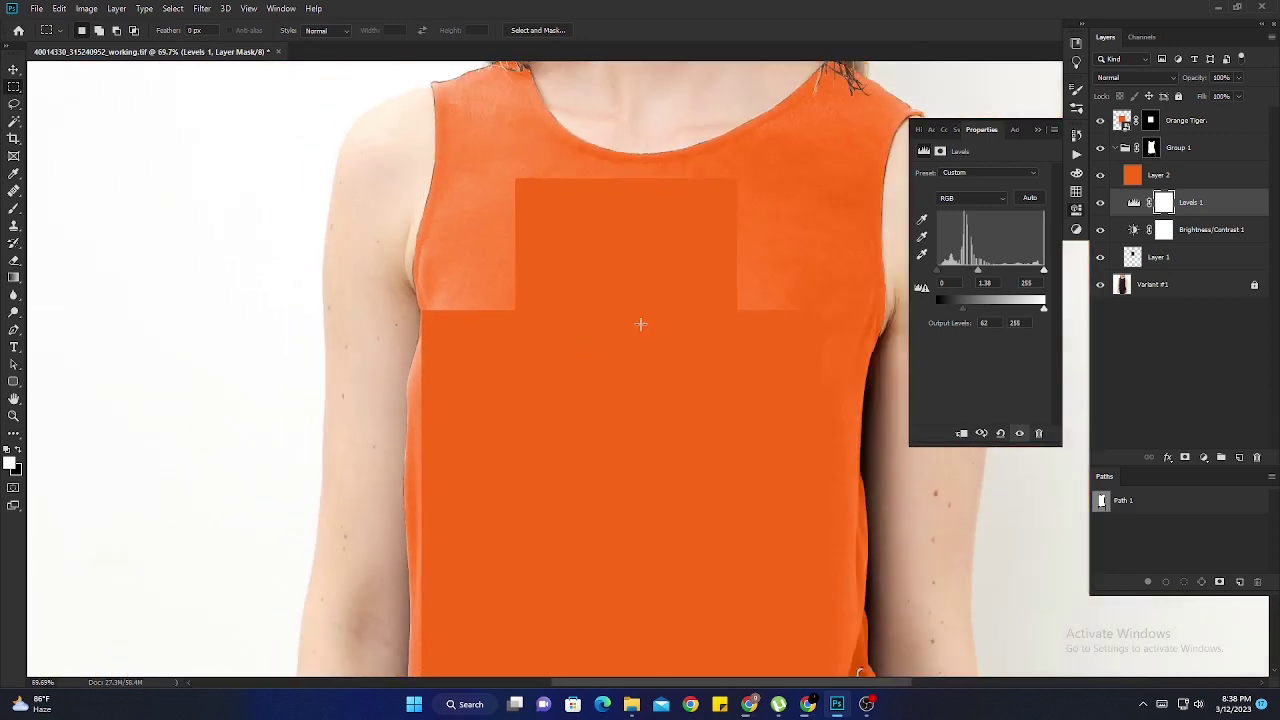
{"action": "left_click", "coordinate": [1035, 129]}
Hide the Orange Tiger swatch and Layer 1's dark patch, and collapse Group 1
{"action": "left_click", "coordinate": [1100, 121]}
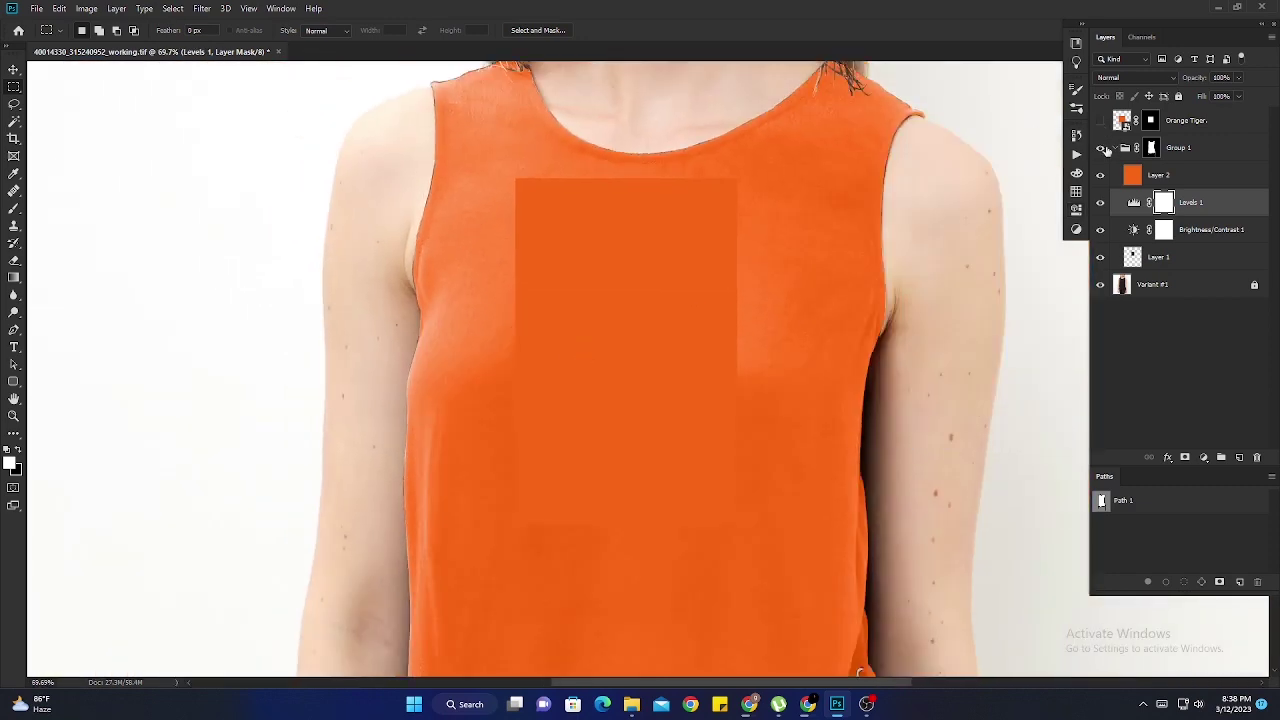
{"action": "left_click", "coordinate": [1100, 257]}
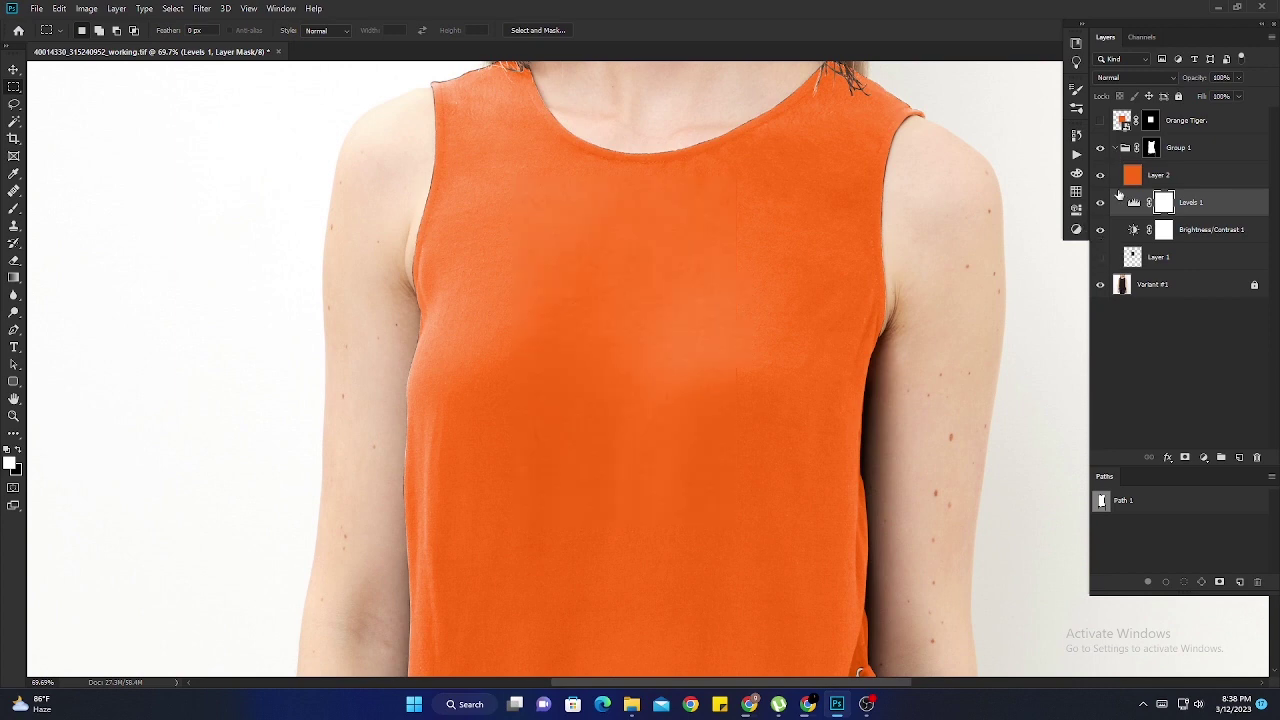
{"action": "left_click", "coordinate": [1116, 149]}
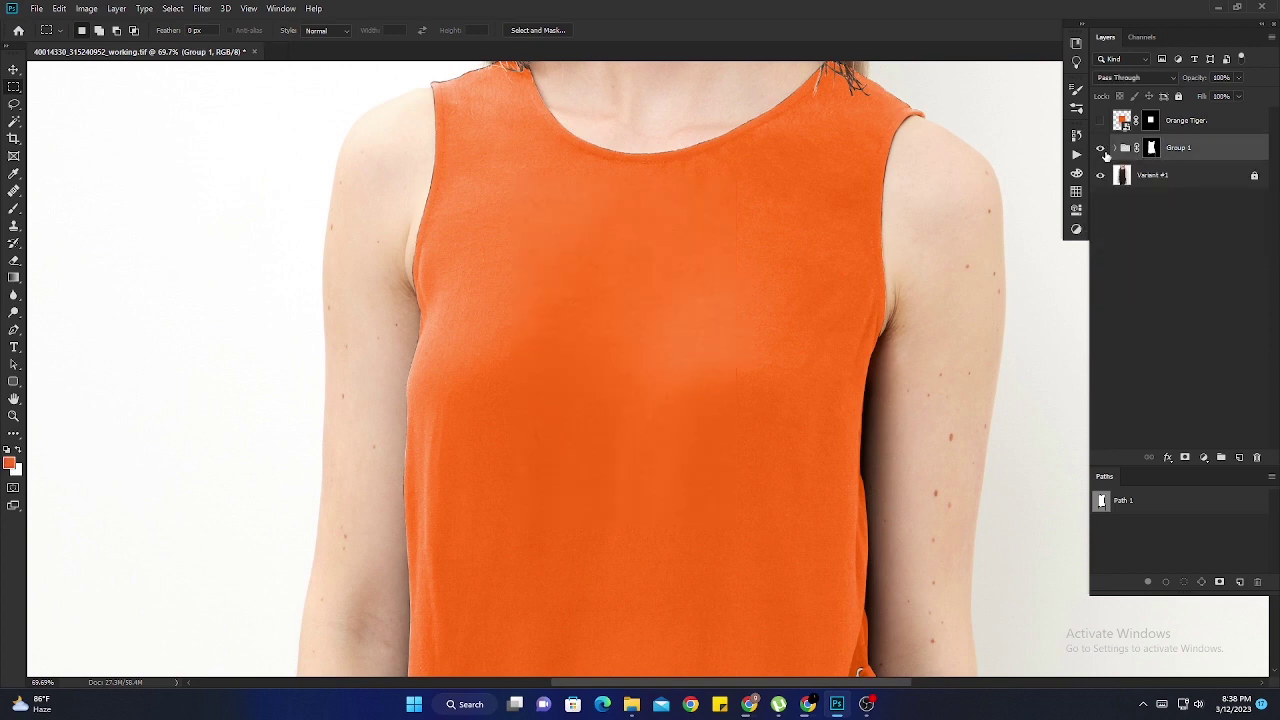
{"action": "key", "text": "ctrl+0"}
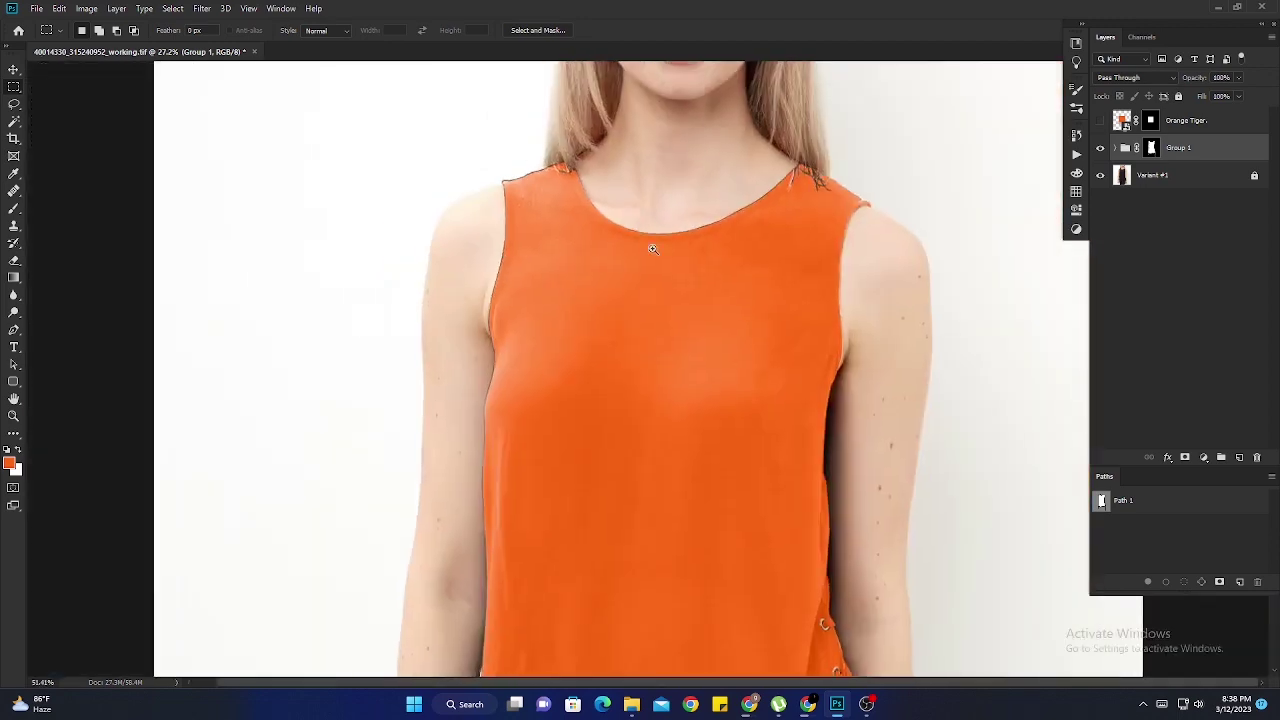
{"action": "left_click_drag", "start_coordinate": [569, 127], "coordinate": [657, 247]}
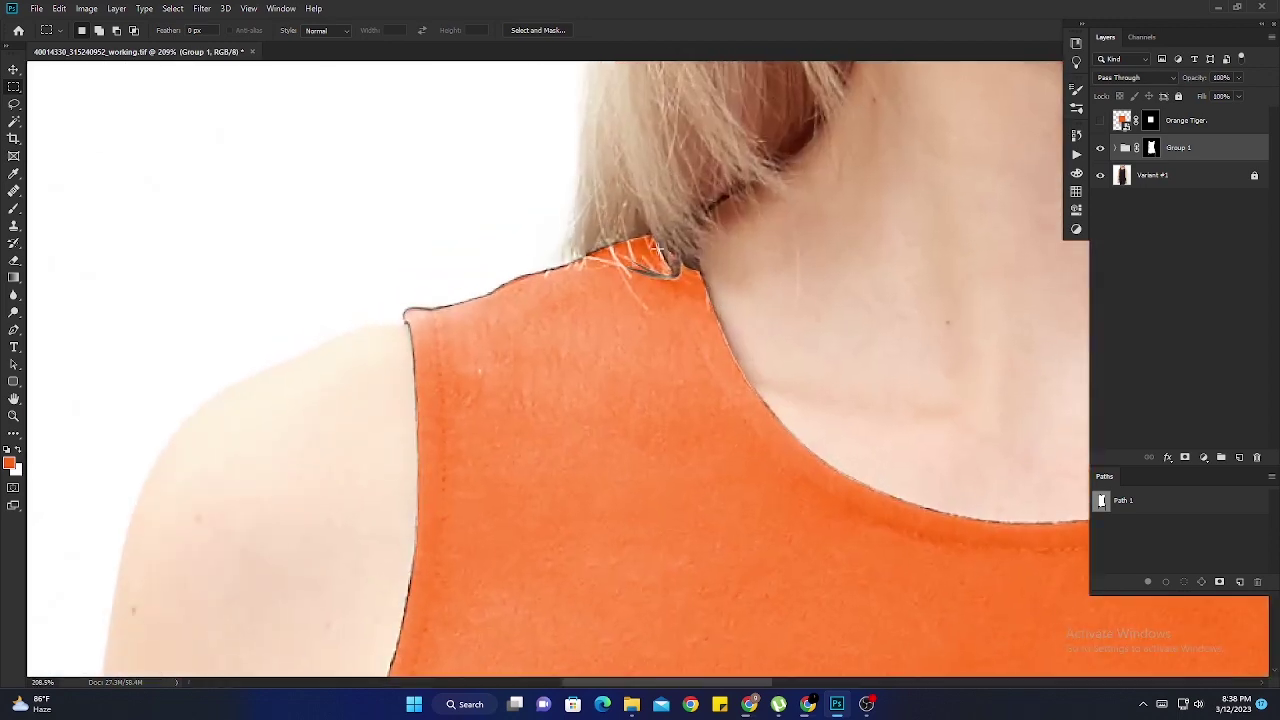
Feather Group 1's mask by 1 px to soften the orange top's edges
{"action": "double_click", "coordinate": [1151, 148]}
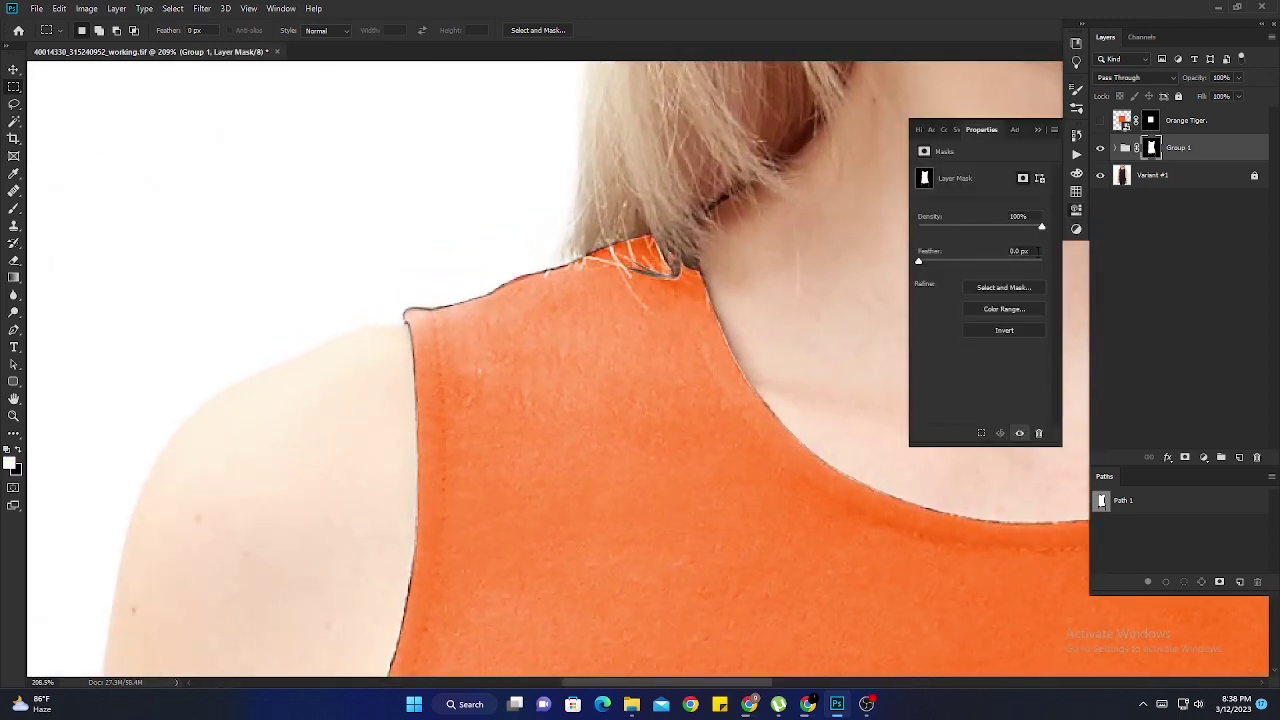
{"action": "type", "text": "1"}
{"action": "key", "text": "Return"}
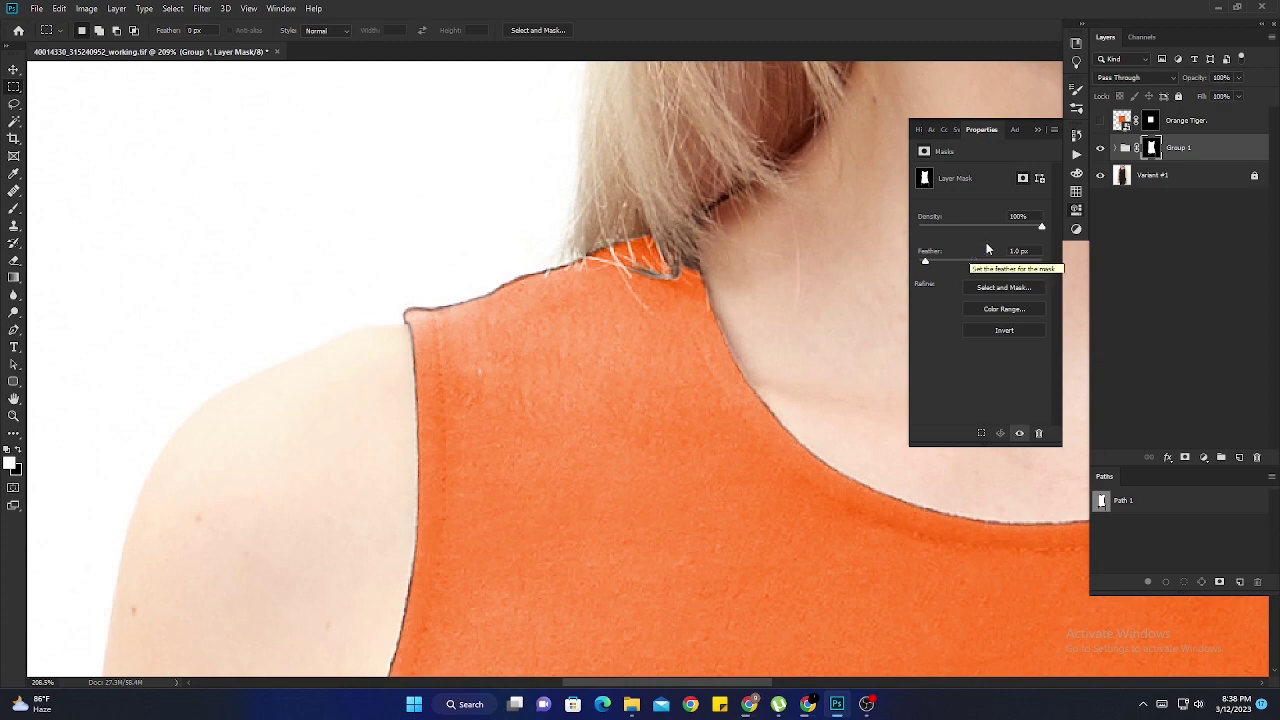
{"action": "left_click", "coordinate": [1036, 130]}
{"action": "key", "text": "ctrl+0"}
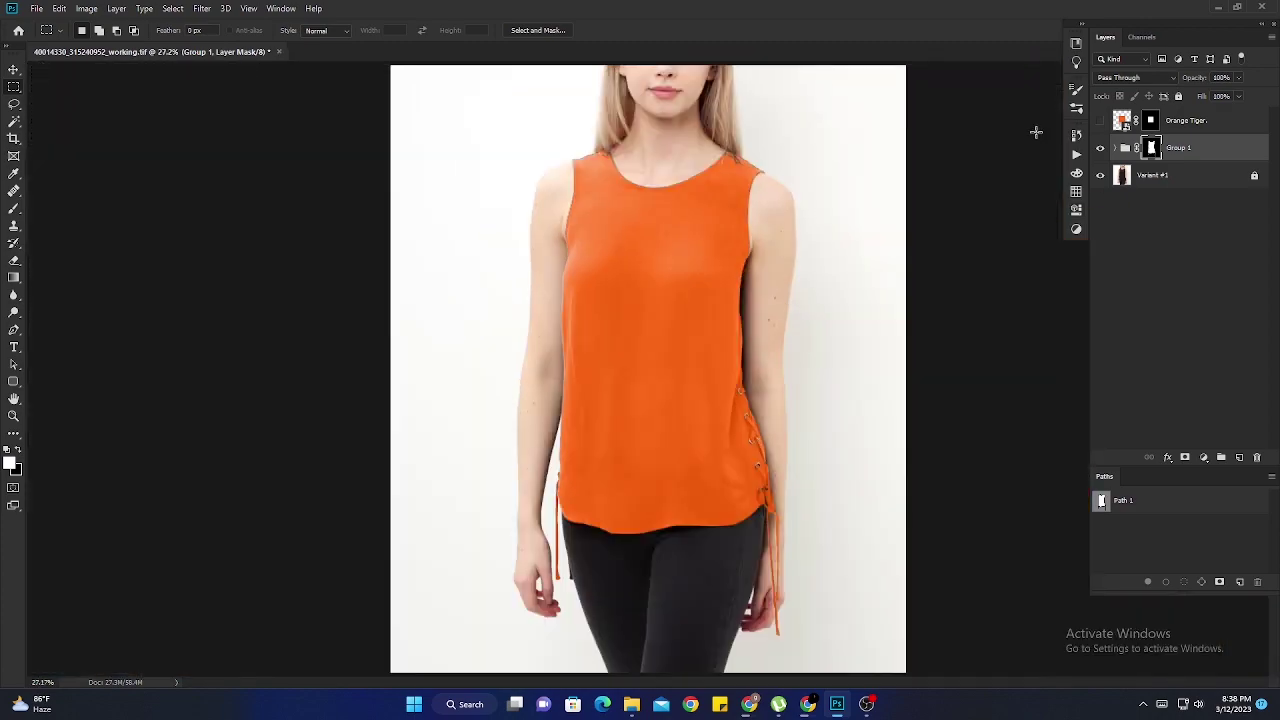
{"action": "key", "text": "p"}
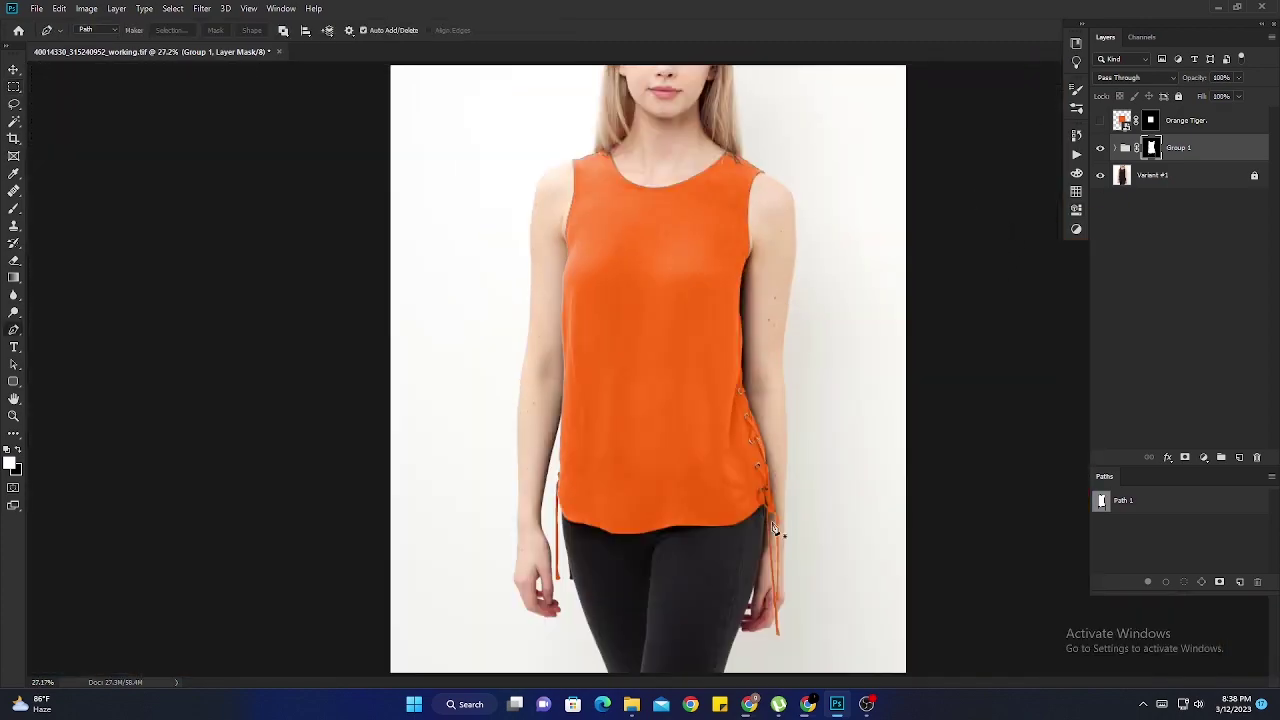
{"action": "scroll", "coordinate": [814, 466], "scroll_direction": "up", "scroll_amount": 5}
{"action": "key", "text": "ctrl+0"}
Delete the Orange Tiger swatch and orange adjustment layers from Group 1
{"action": "left_click", "coordinate": [1116, 148]}
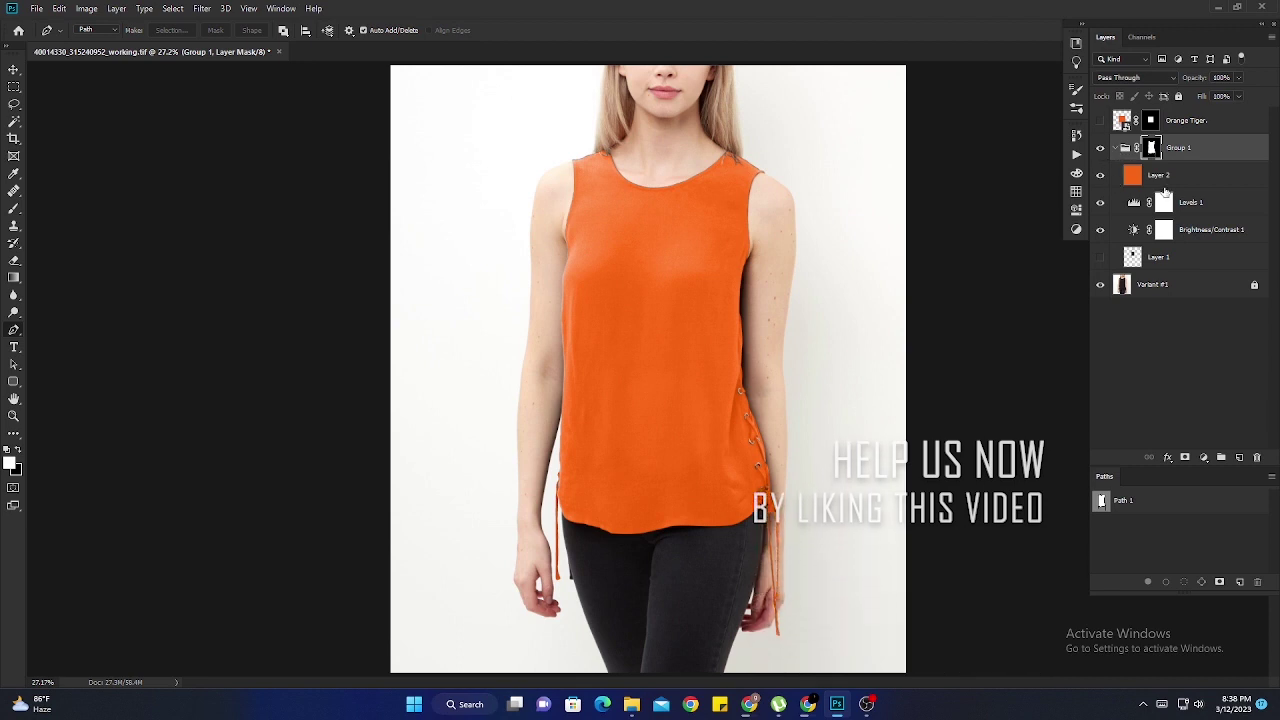
{"action": "left_click", "coordinate": [1180, 120]}
{"action": "left_click", "coordinate": [1243, 231], "text": "shift"}
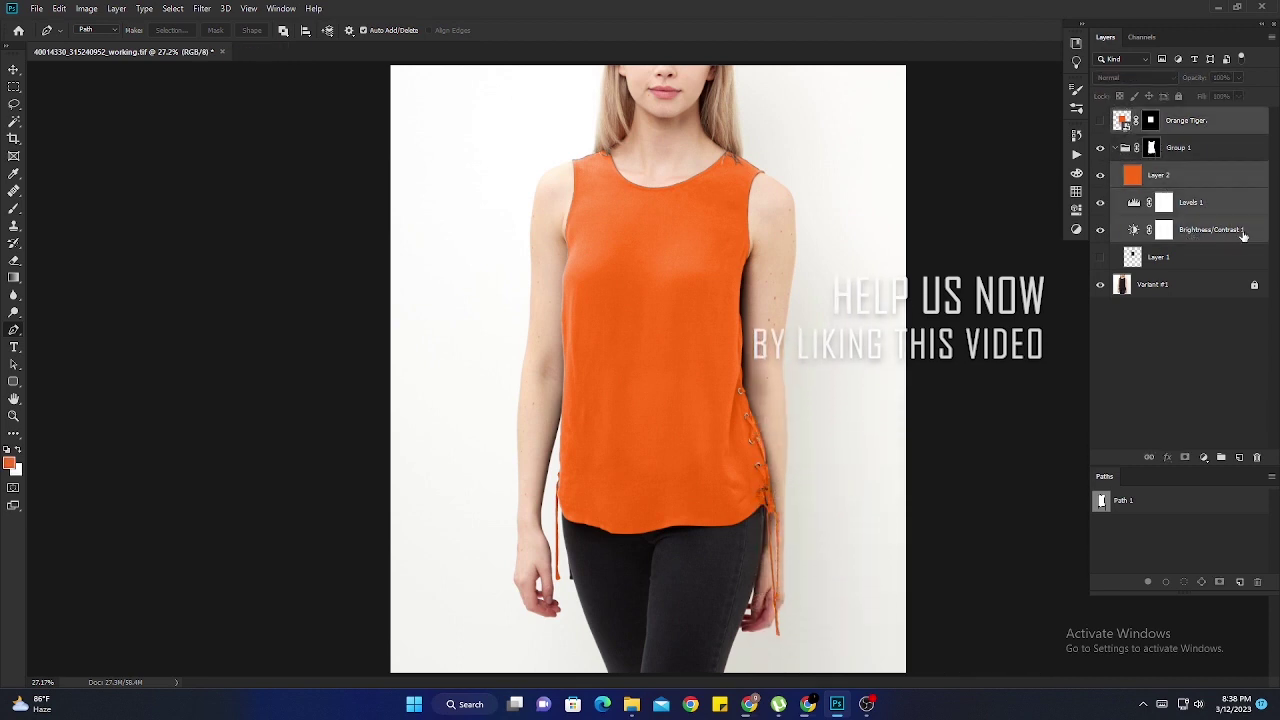
{"action": "left_click_drag", "start_coordinate": [1243, 231], "coordinate": [1257, 457]}
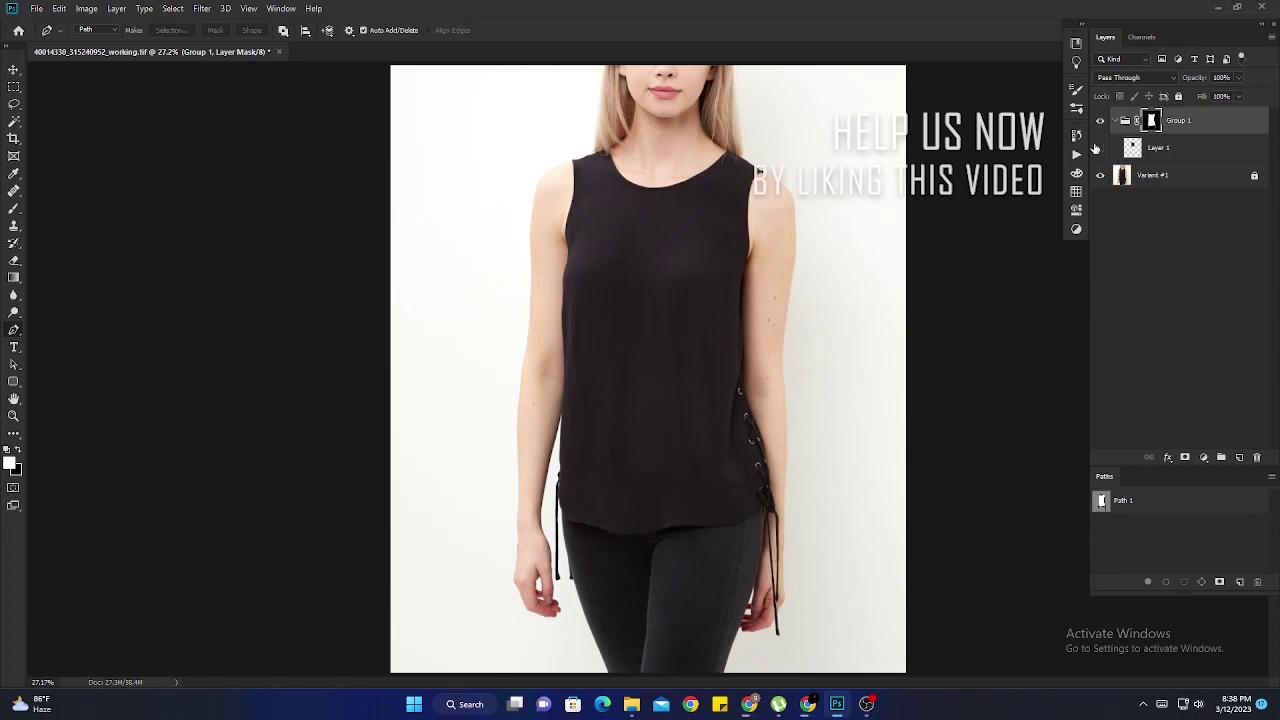
{"action": "left_click", "coordinate": [1116, 120]}
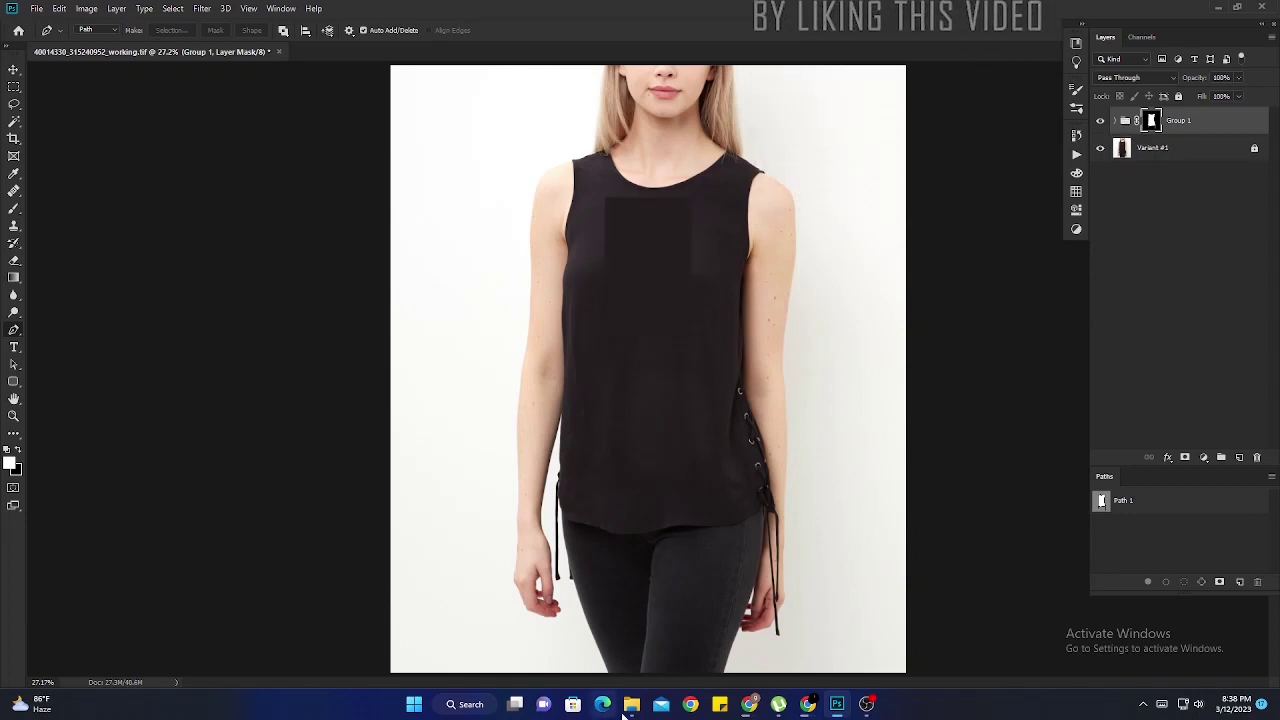
Place the Purple Magic swatch file from Explorer onto the canvas
{"action": "mouse_move", "coordinate": [631, 704]}
{"action": "left_click", "coordinate": [714, 651]}
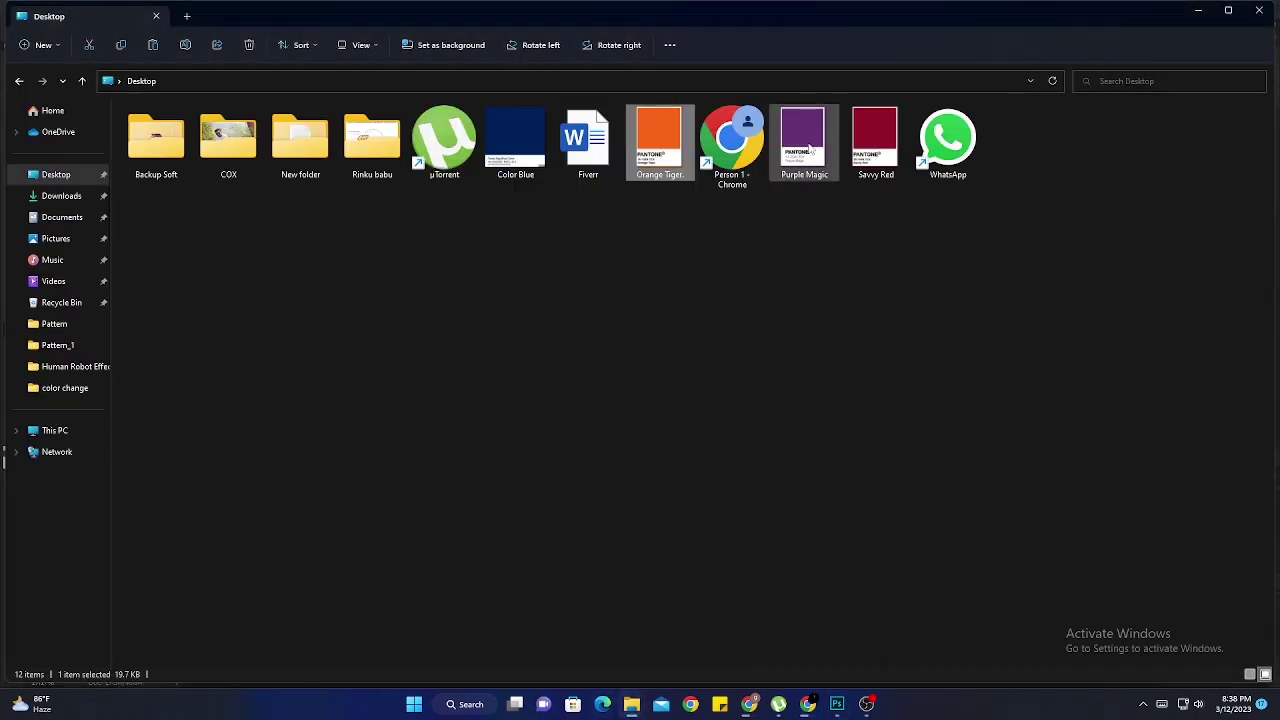
{"action": "mouse_move", "coordinate": [810, 148]}
{"action": "left_mouse_down"}
{"action": "mouse_move", "coordinate": [670, 355]}
{"action": "mouse_move", "coordinate": [660, 343]}
{"action": "left_mouse_up"}
{"action": "key", "text": "Return"}
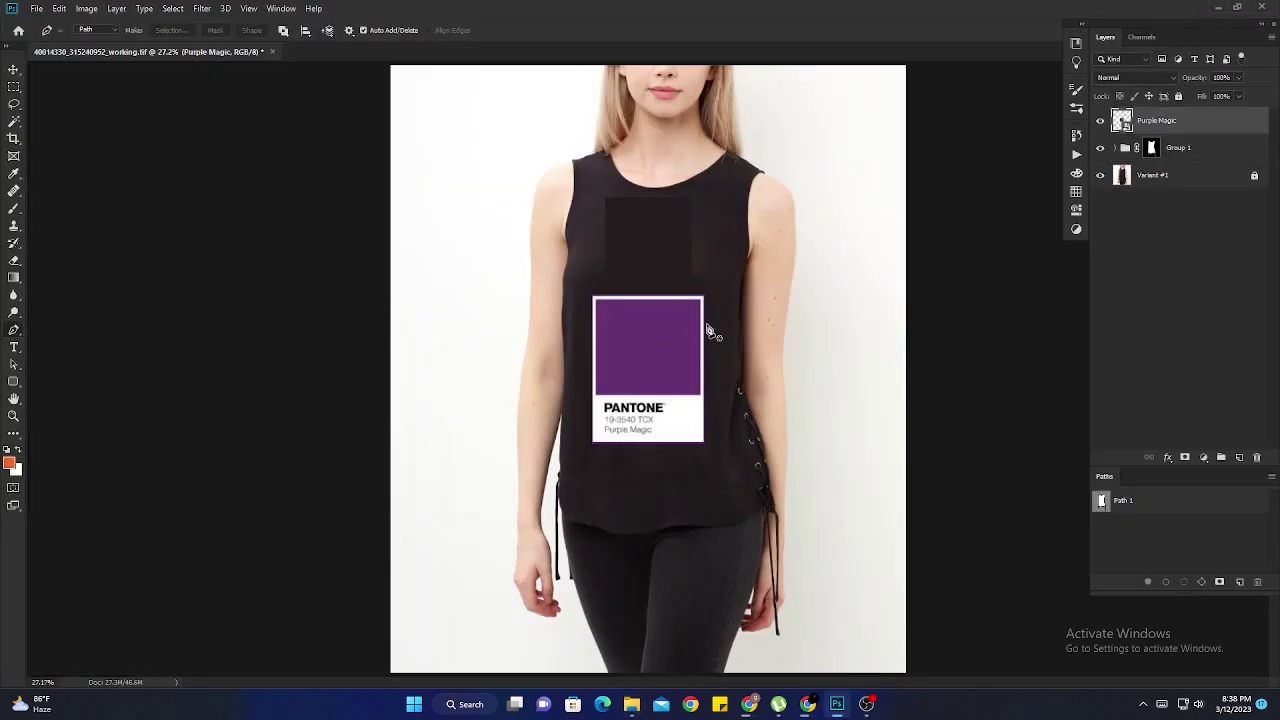
Enlarge the Purple Magic swatch to about 143% and mask it to its purple patch
{"action": "key", "text": "ctrl+t"}
{"action": "left_click_drag", "start_coordinate": [703, 297], "coordinate": [728, 263]}
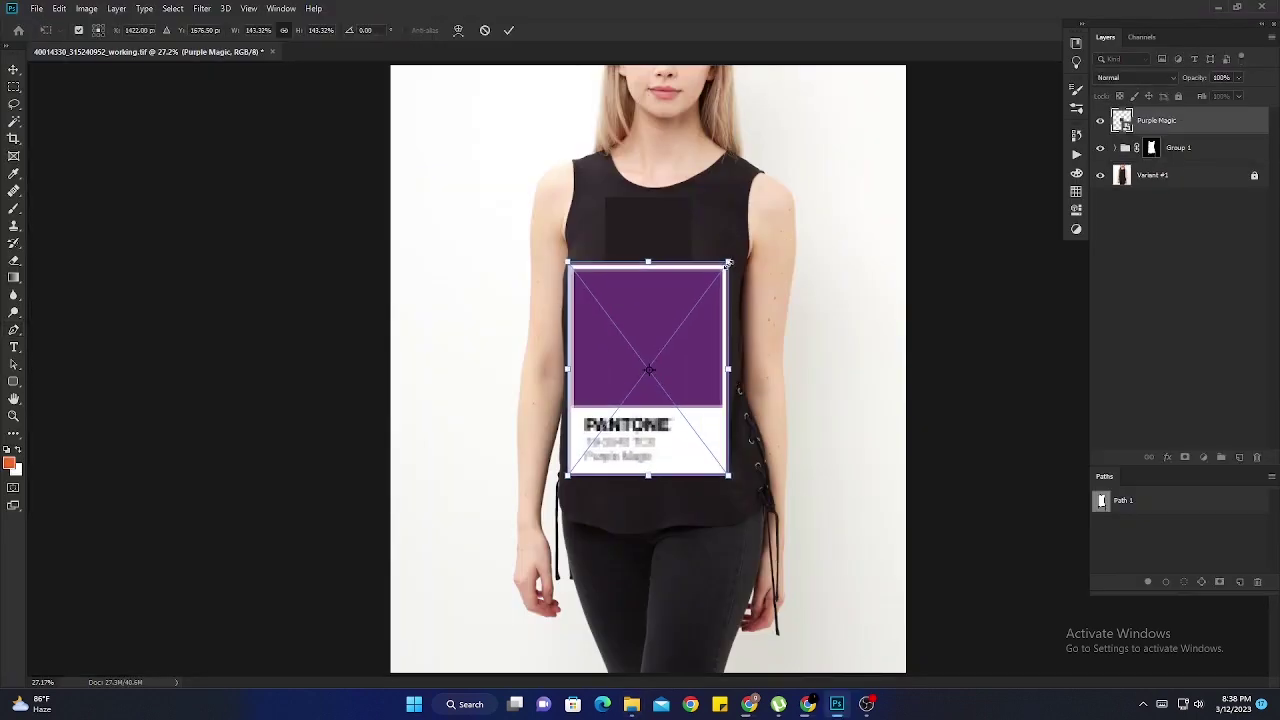
{"action": "key", "text": "Return"}
{"action": "left_click", "coordinate": [14, 88]}
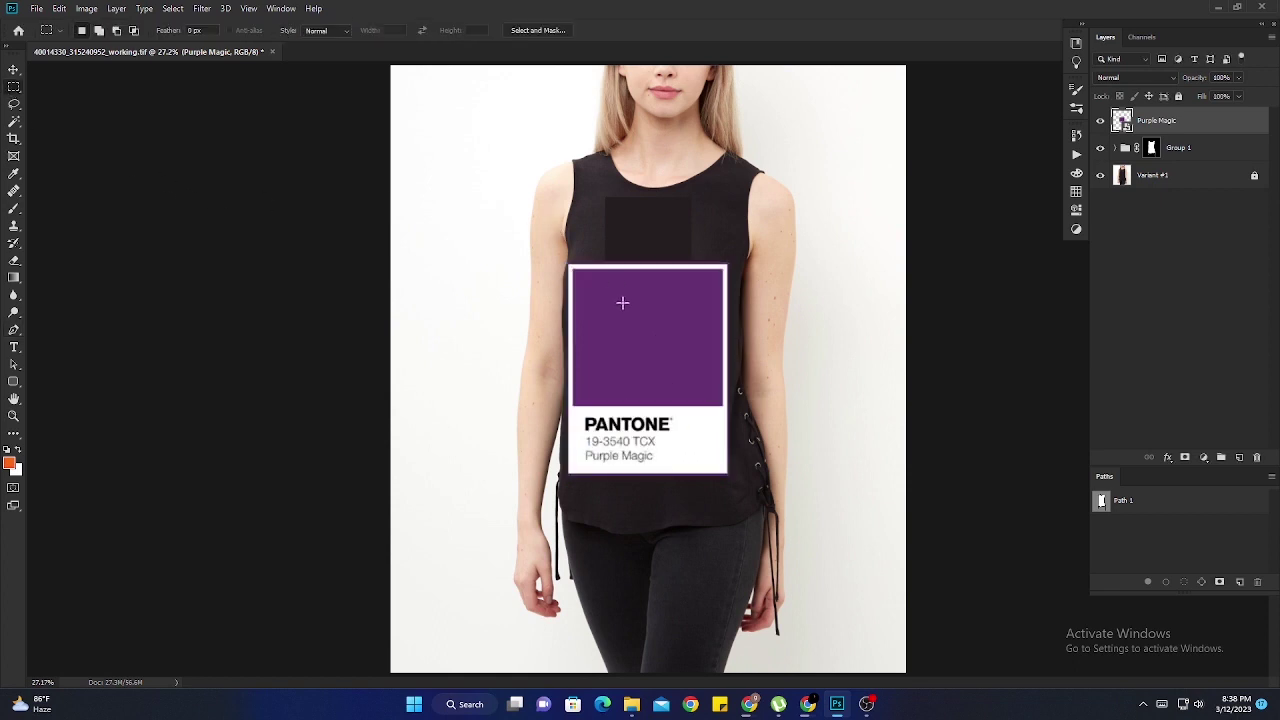
{"action": "left_click_drag", "start_coordinate": [608, 277], "coordinate": [696, 404]}
{"action": "left_click", "coordinate": [1185, 459]}
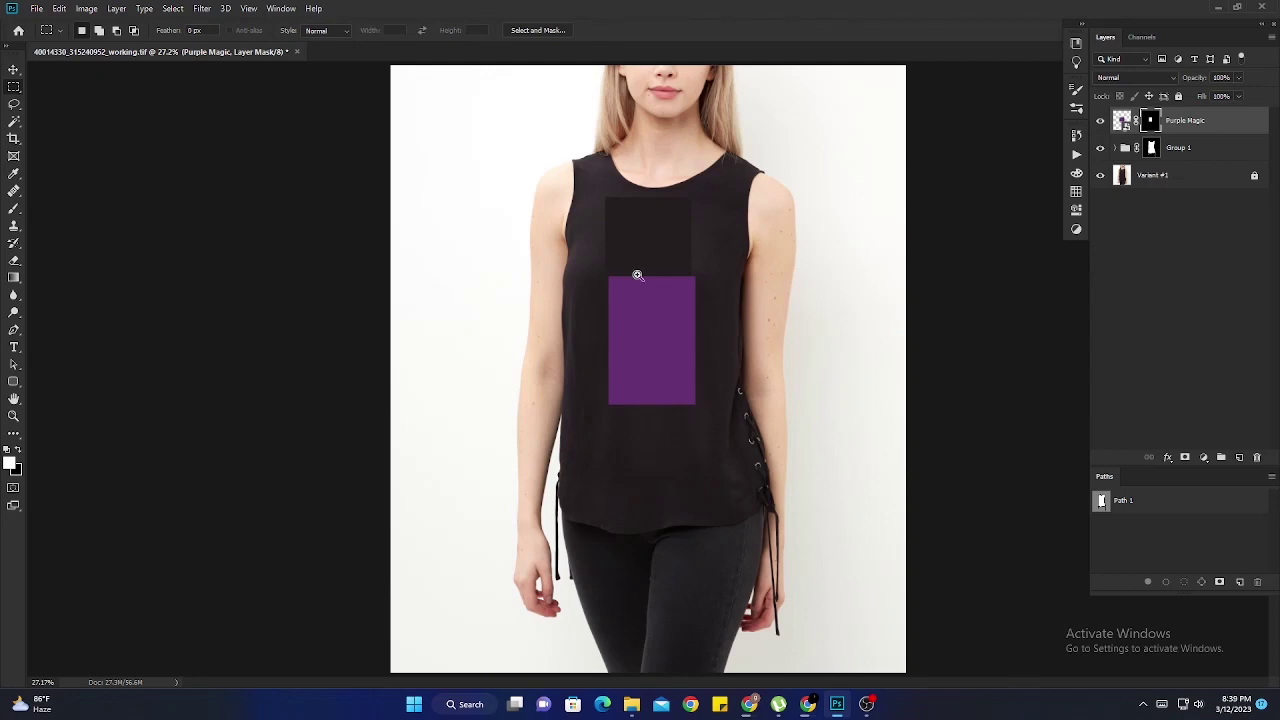
Sample the swatch's purple as the foreground colour with the Brush
{"action": "scroll", "coordinate": [640, 277], "scroll_direction": "up", "scroll_amount": 5}
{"action": "left_click", "coordinate": [1115, 148]}
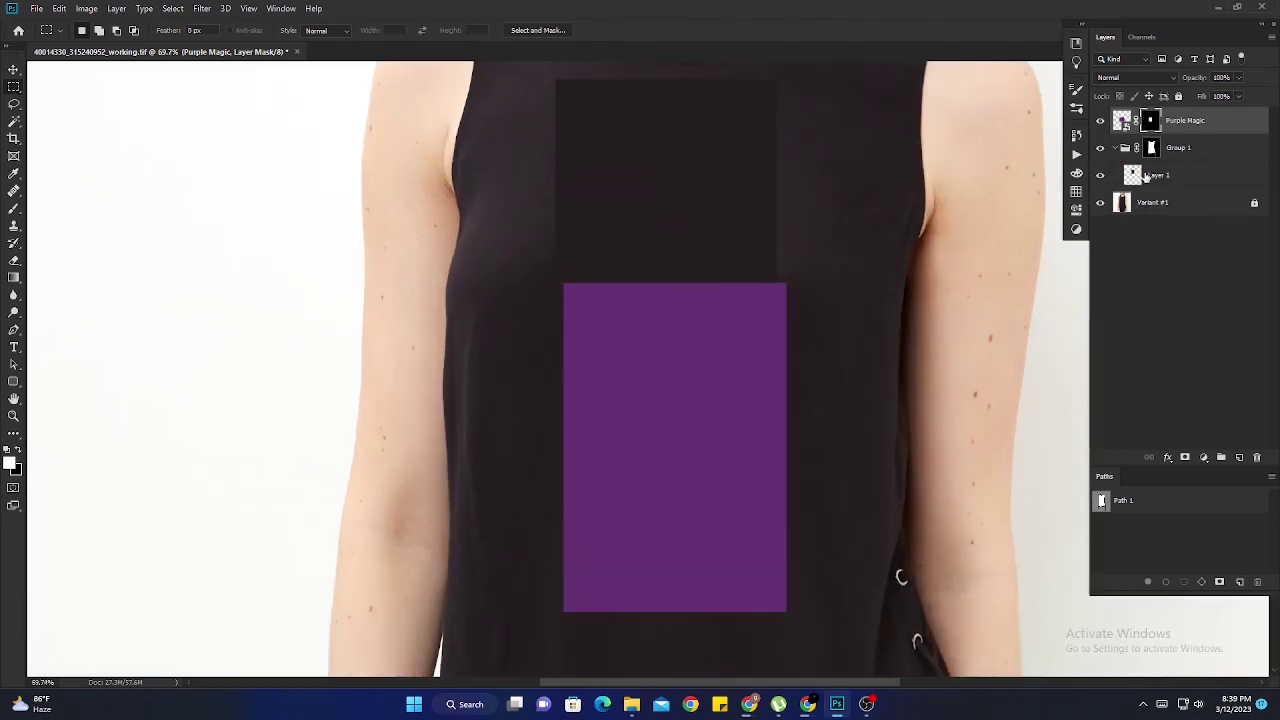
{"action": "left_click", "coordinate": [1122, 120]}
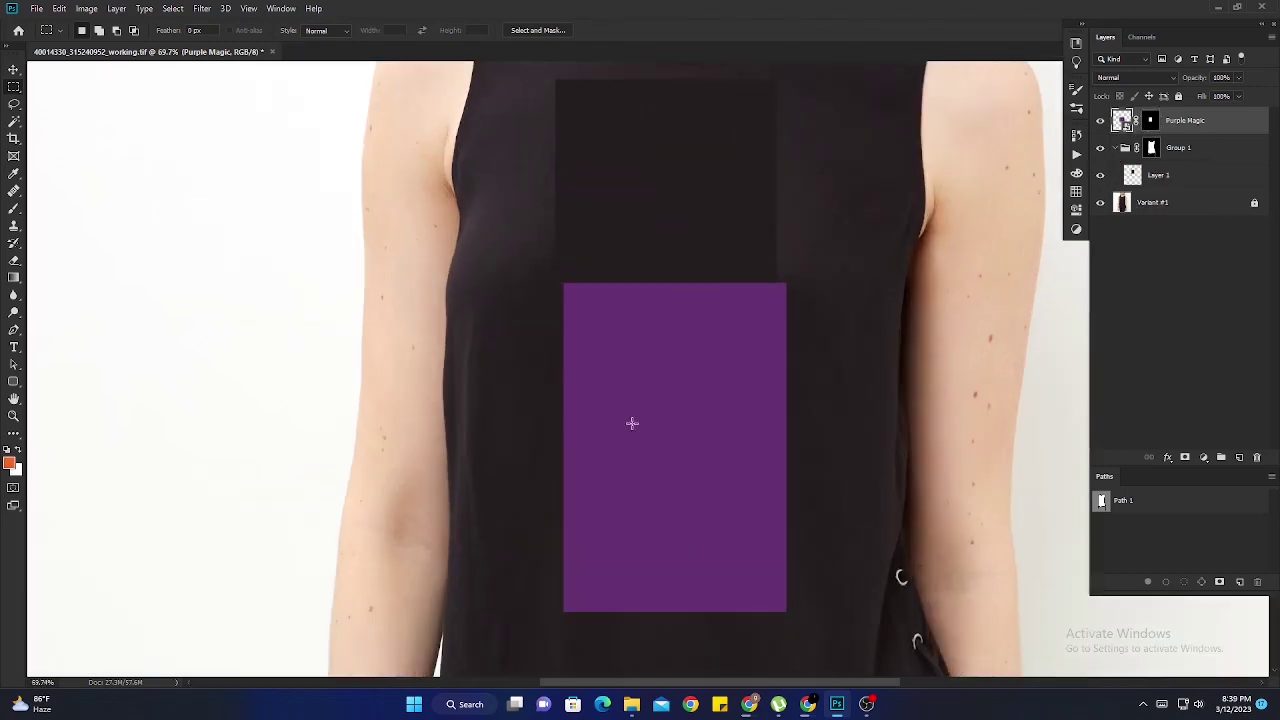
{"action": "key", "text": "b"}
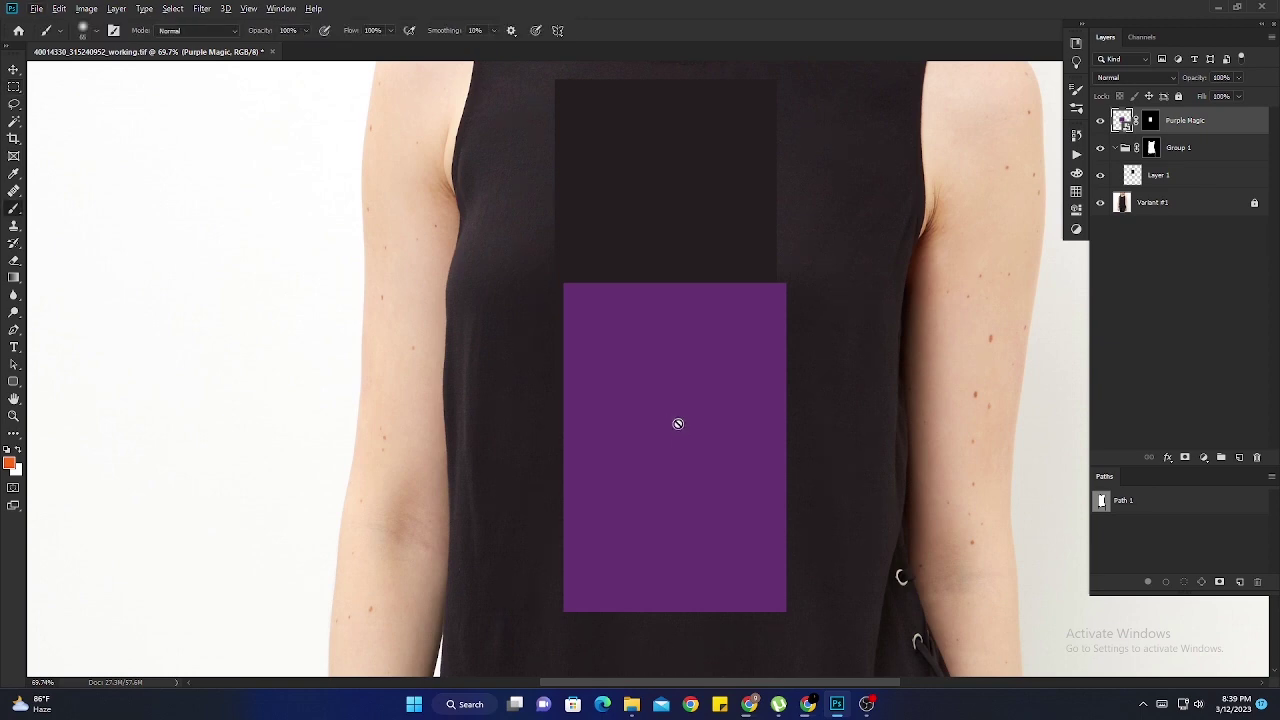
{"action": "left_click", "coordinate": [684, 413], "text": "alt"}
Fill a new Layer 2 above Layer 1 with purple and set it to Color blend mode
{"action": "left_click", "coordinate": [1168, 178]}
{"action": "left_click", "coordinate": [1239, 457]}
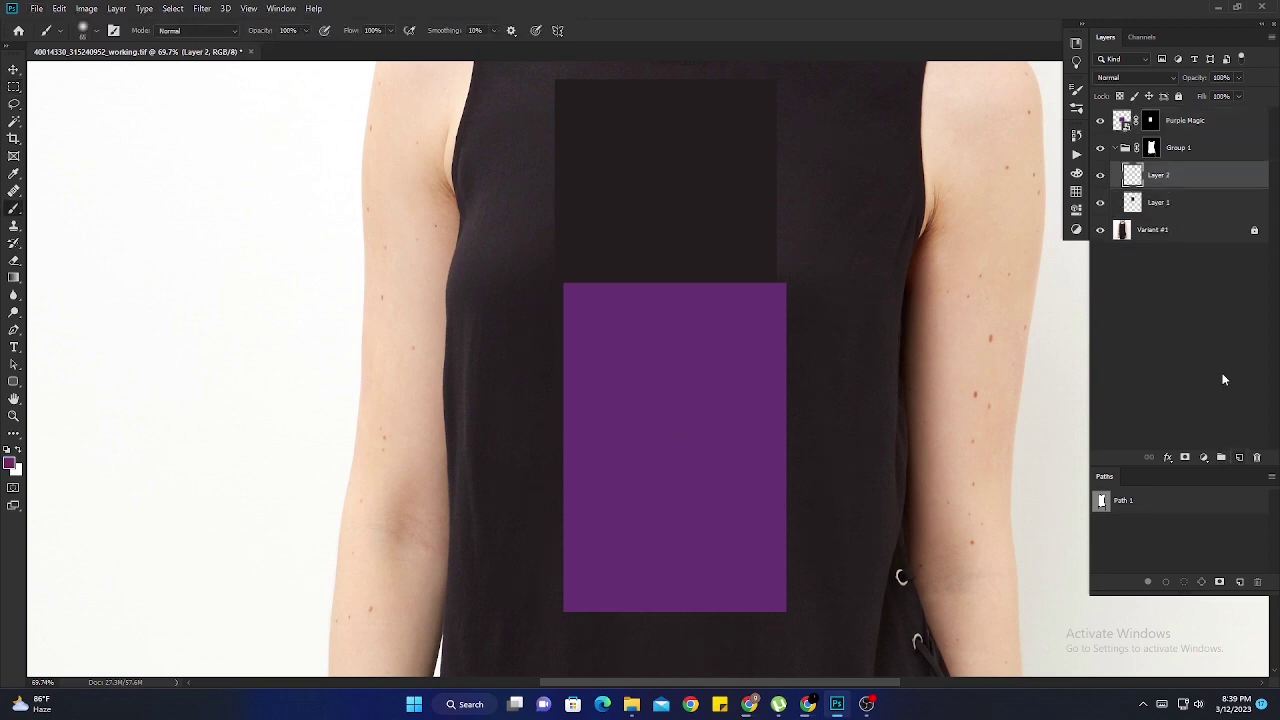
{"action": "key", "text": "alt+BackSpace"}
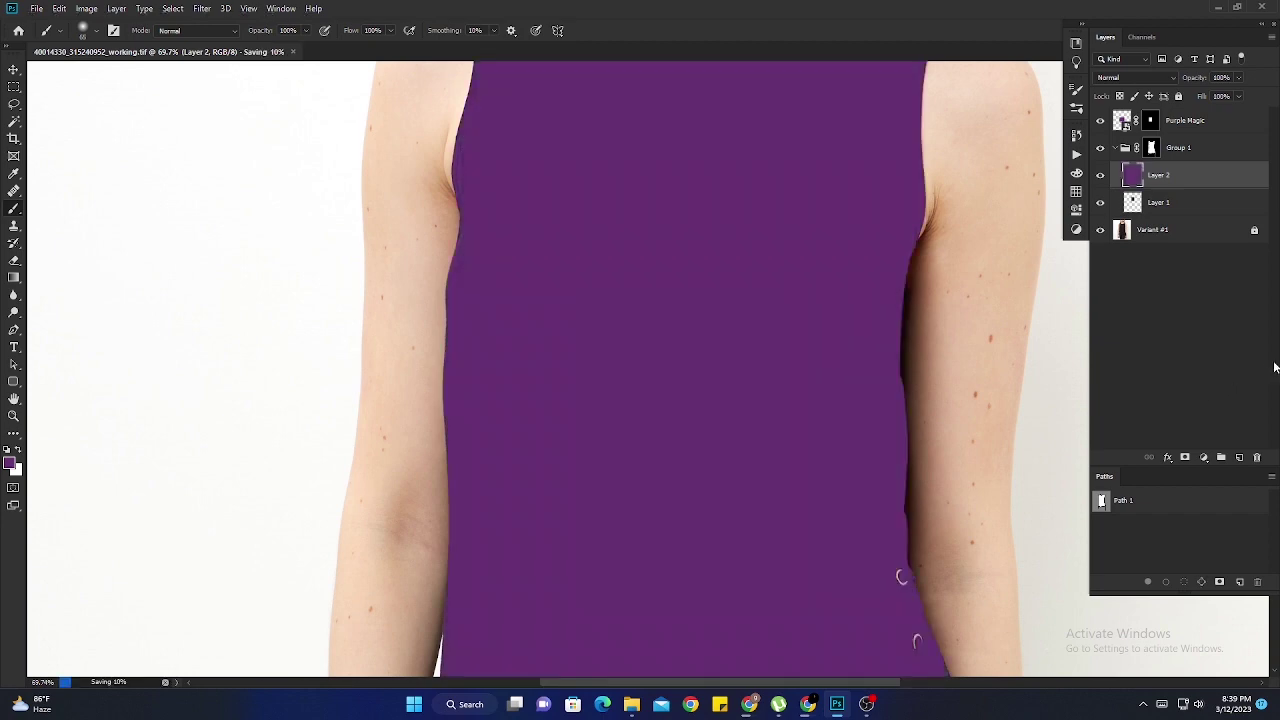
{"action": "left_click", "coordinate": [1134, 76]}
{"action": "left_click", "coordinate": [1113, 385]}
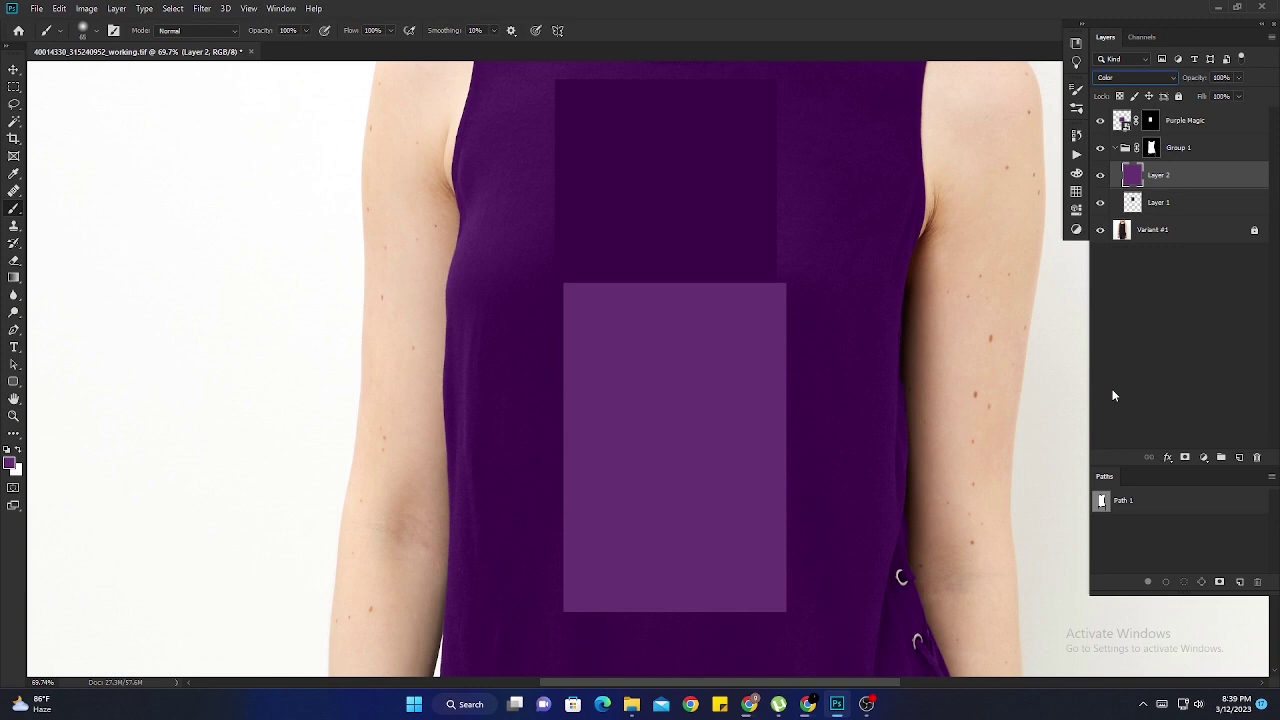
Add a Brightness/Contrast adjustment above Layer 1 with brightness 16
{"action": "left_click", "coordinate": [1158, 203]}
{"action": "left_click", "coordinate": [1204, 458]}
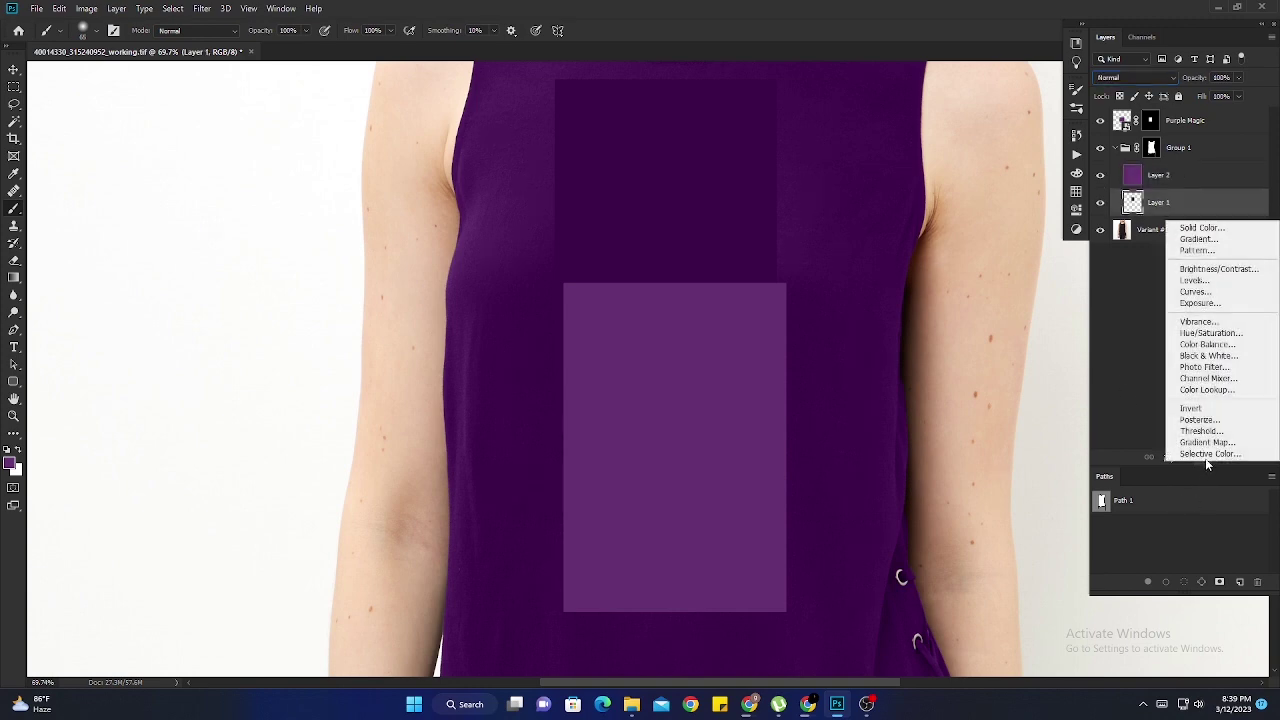
{"action": "left_click", "coordinate": [1216, 269]}
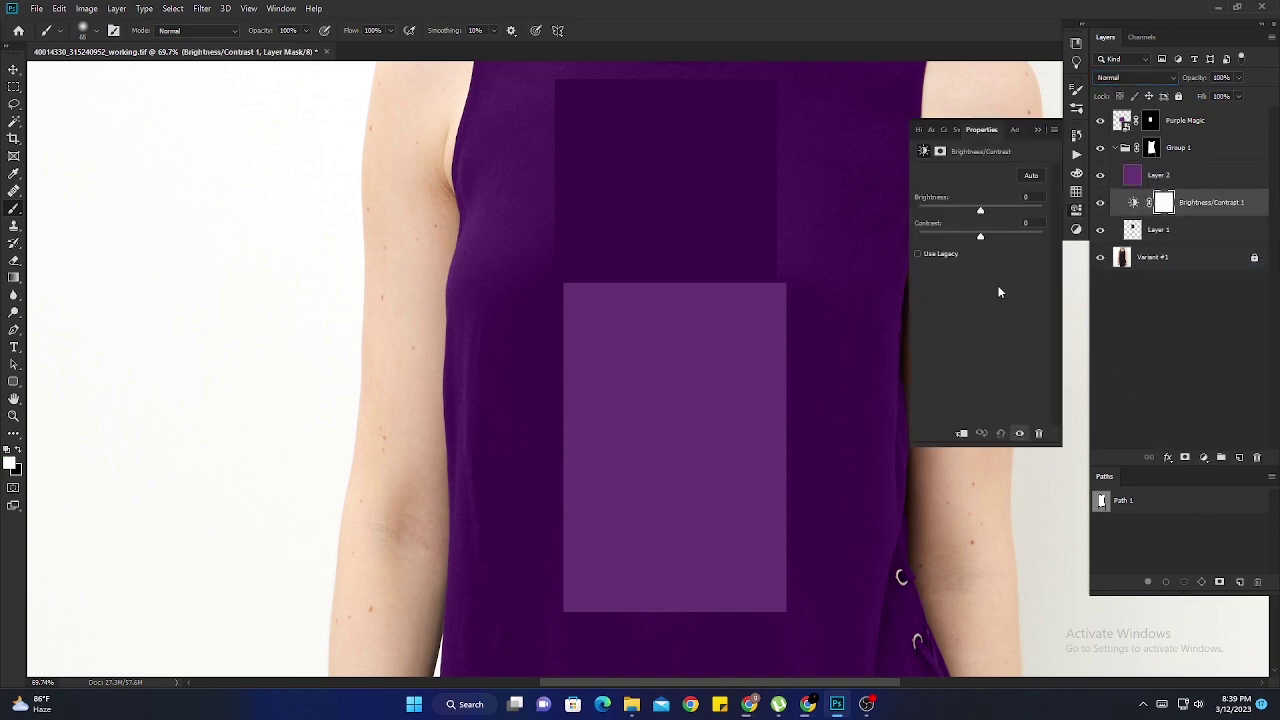
{"action": "left_click_drag", "start_coordinate": [983, 214], "coordinate": [1020, 207]}
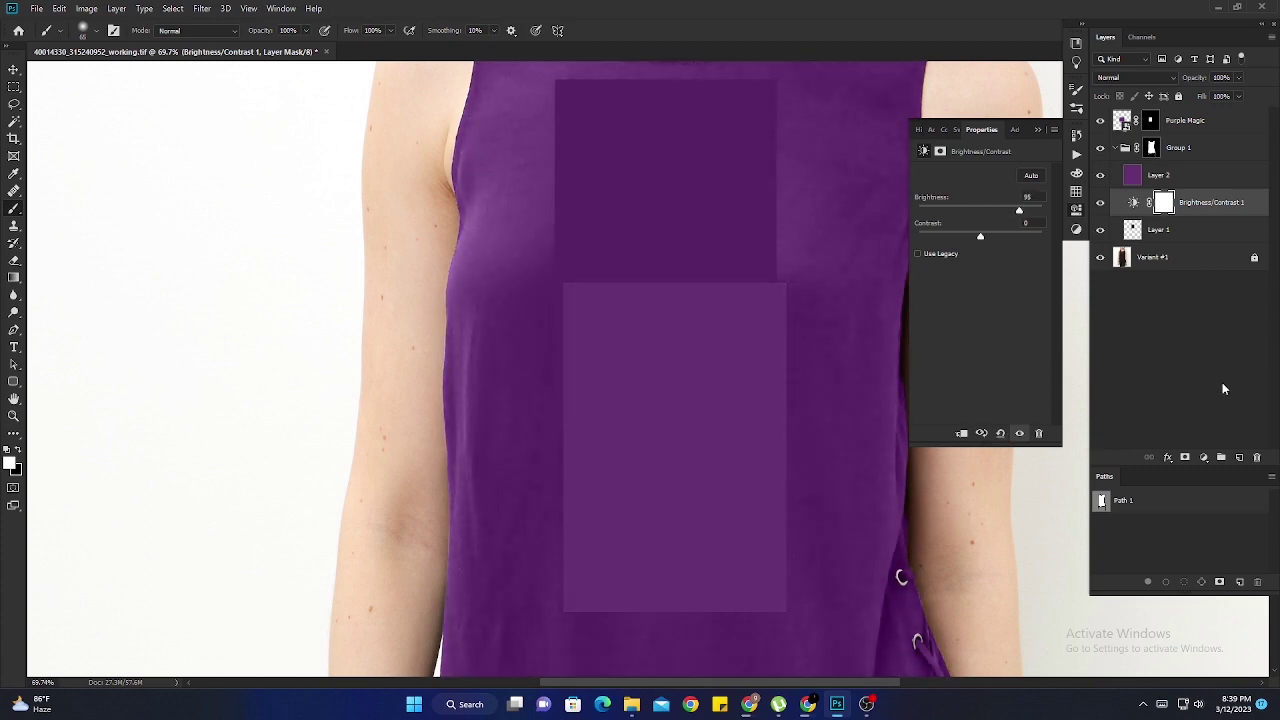
Add a Levels adjustment with midtones 1.12 and output black 6
{"action": "left_click", "coordinate": [1205, 459]}
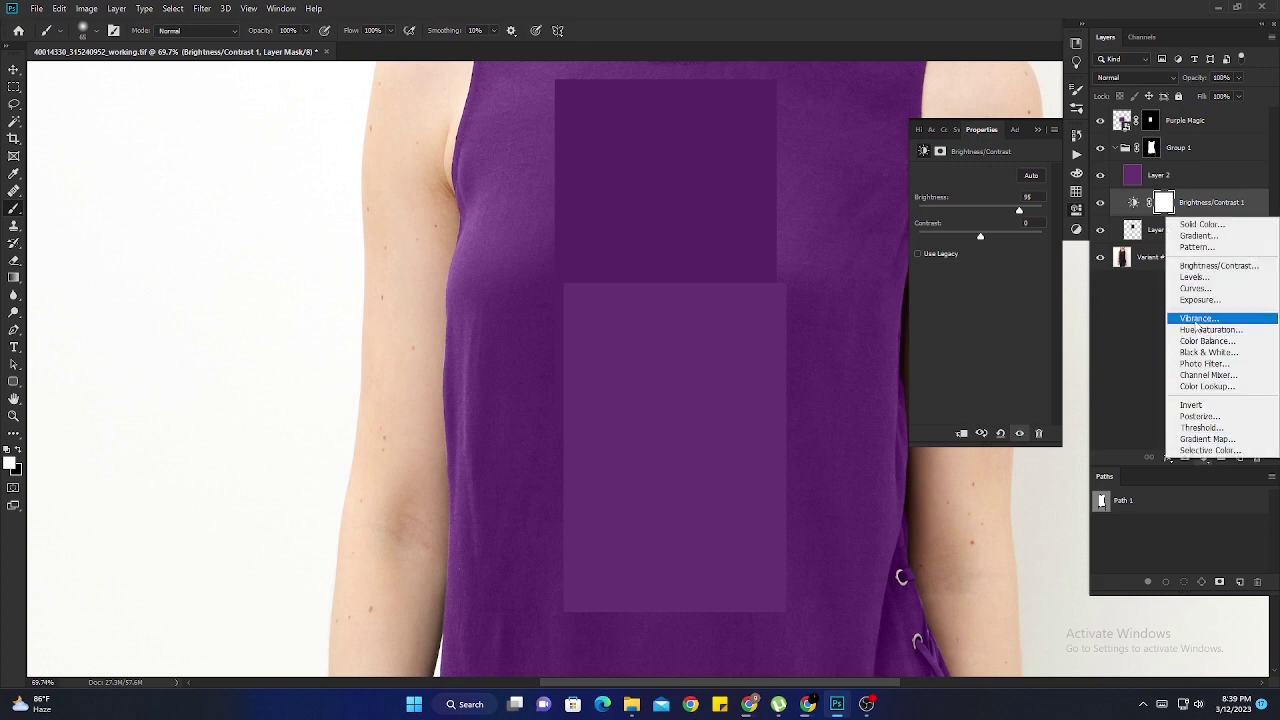
{"action": "left_click", "coordinate": [1200, 280]}
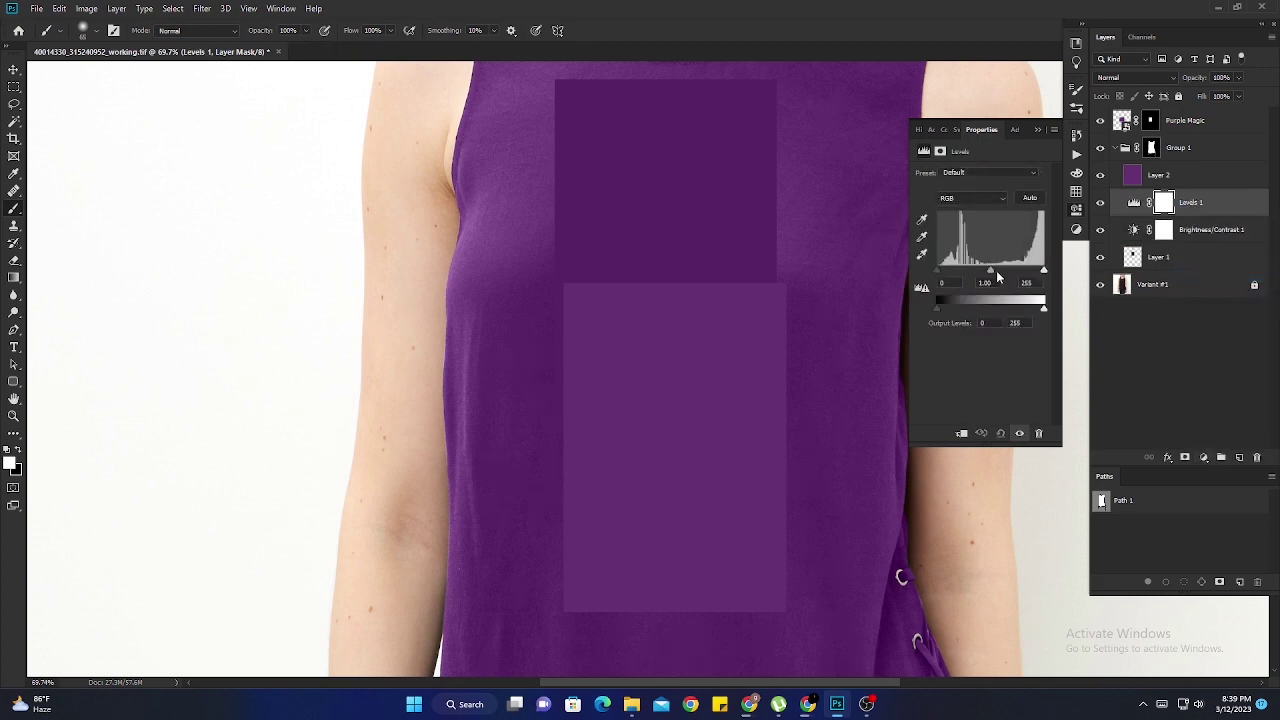
{"action": "left_click_drag", "start_coordinate": [1006, 272], "coordinate": [986, 278]}
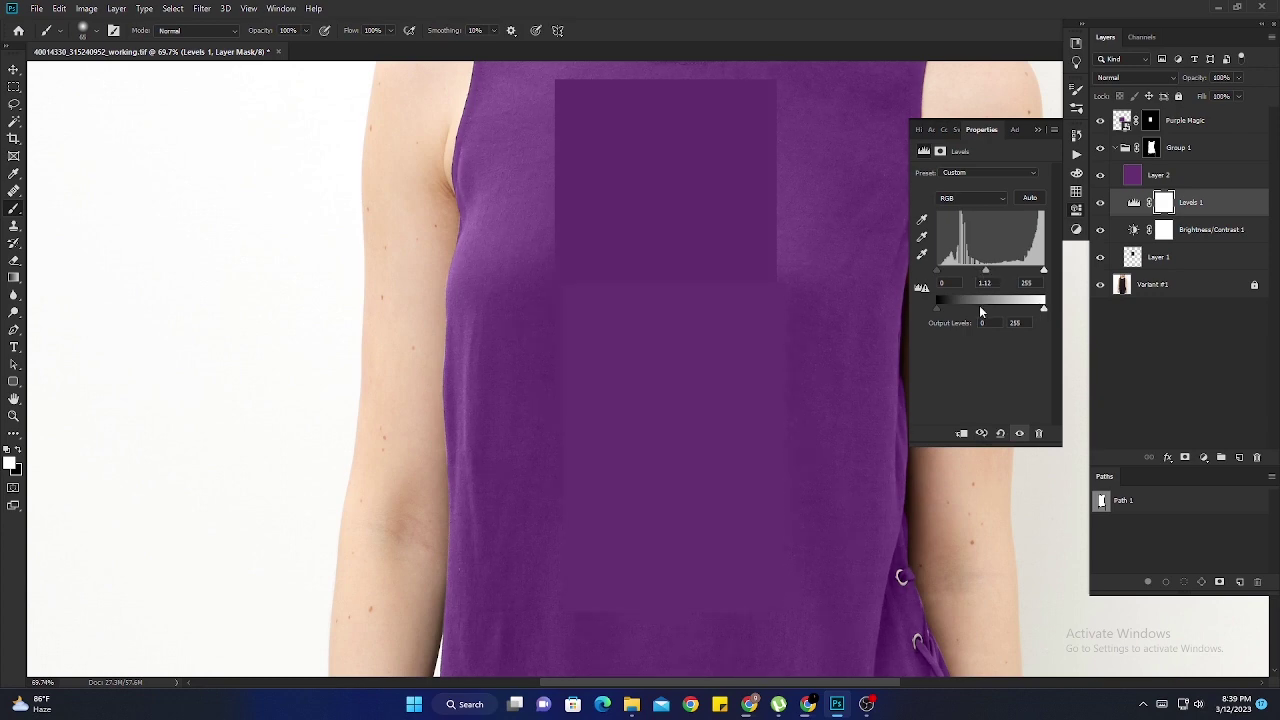
{"action": "left_click_drag", "start_coordinate": [936, 310], "coordinate": [940, 308]}
{"action": "scroll", "coordinate": [650, 302], "scroll_direction": "up", "scroll_amount": 3}
{"action": "scroll", "coordinate": [650, 302], "scroll_direction": "down", "scroll_amount": 4}
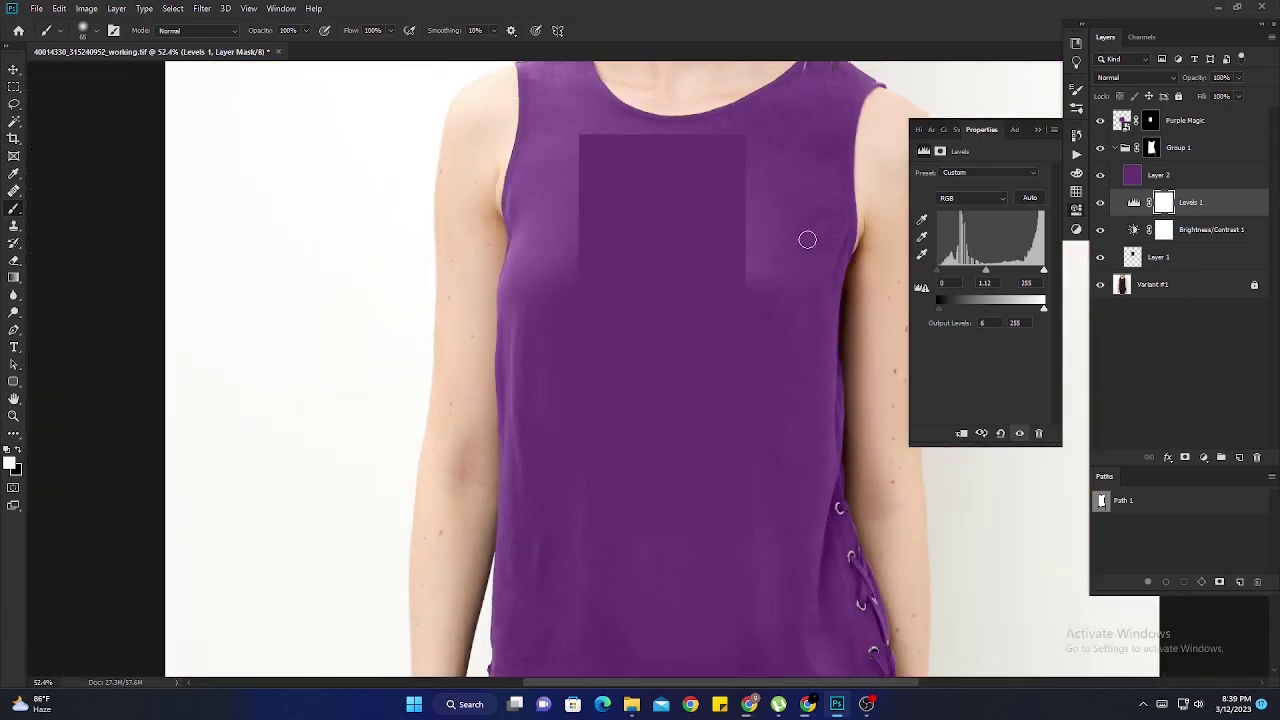
{"action": "left_click", "coordinate": [1037, 129]}
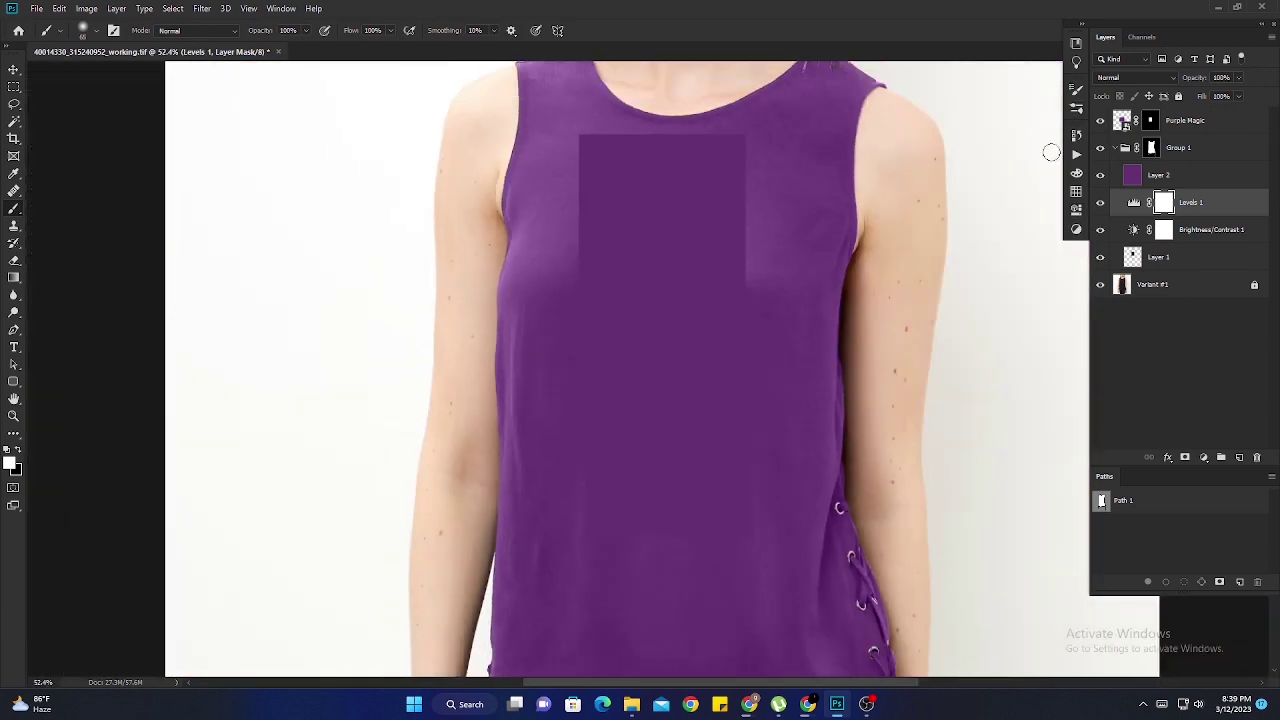
Toggle the purple fill to compare, and check Group 1's mask settings
{"action": "left_click", "coordinate": [1100, 176]}
{"action": "left_click", "coordinate": [1100, 176]}
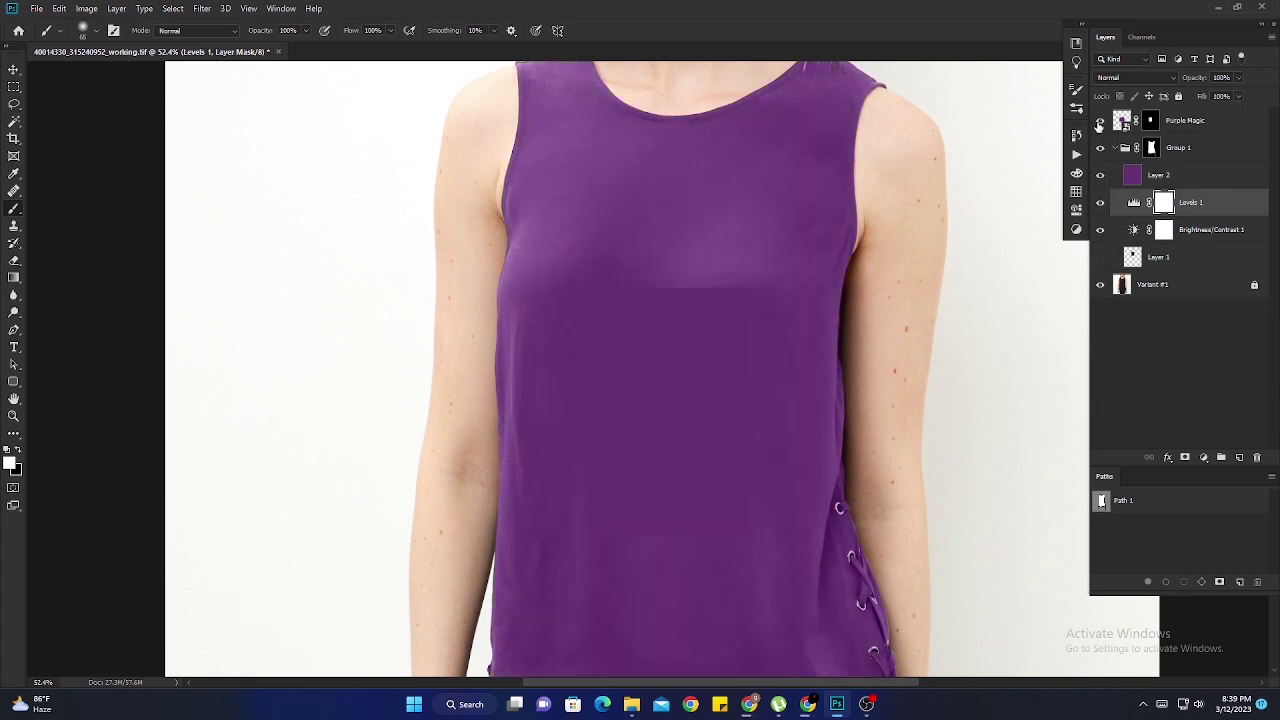
{"action": "left_click", "coordinate": [1116, 148]}
{"action": "key", "text": "ctrl+minus"}
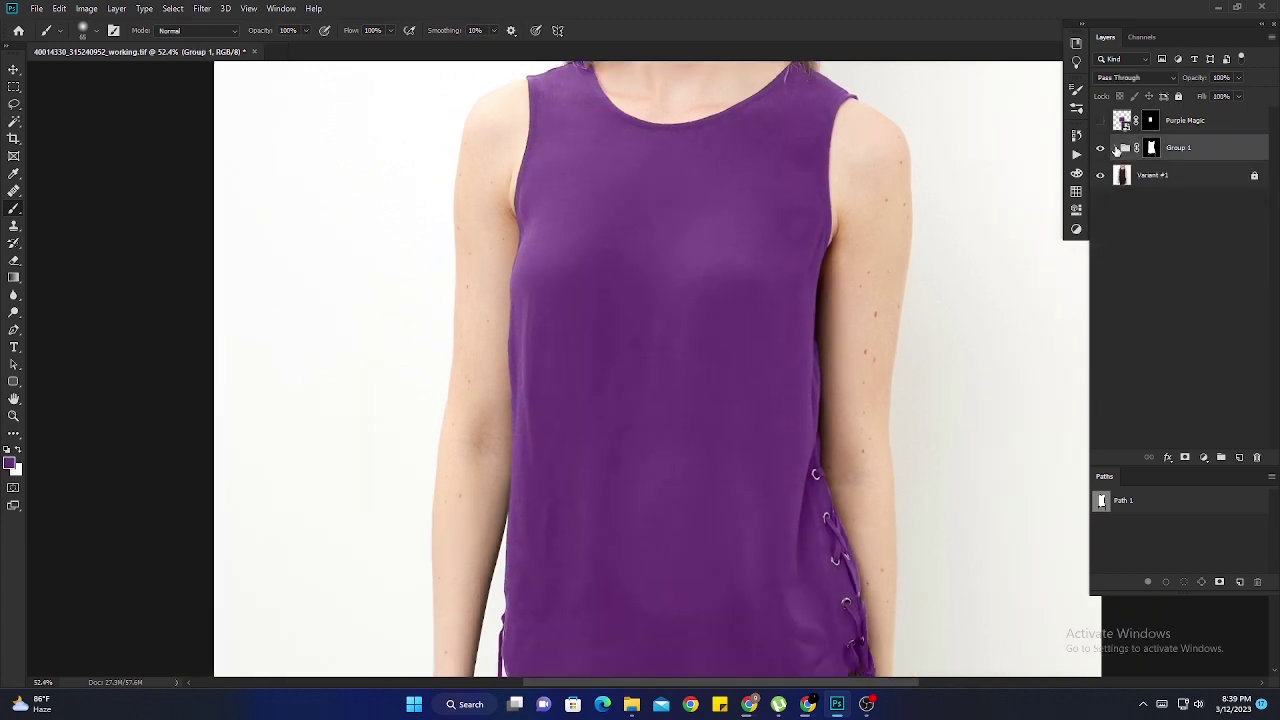
{"action": "scroll", "coordinate": [705, 220], "scroll_direction": "up", "scroll_amount": 1}
{"action": "double_click", "coordinate": [1151, 149]}
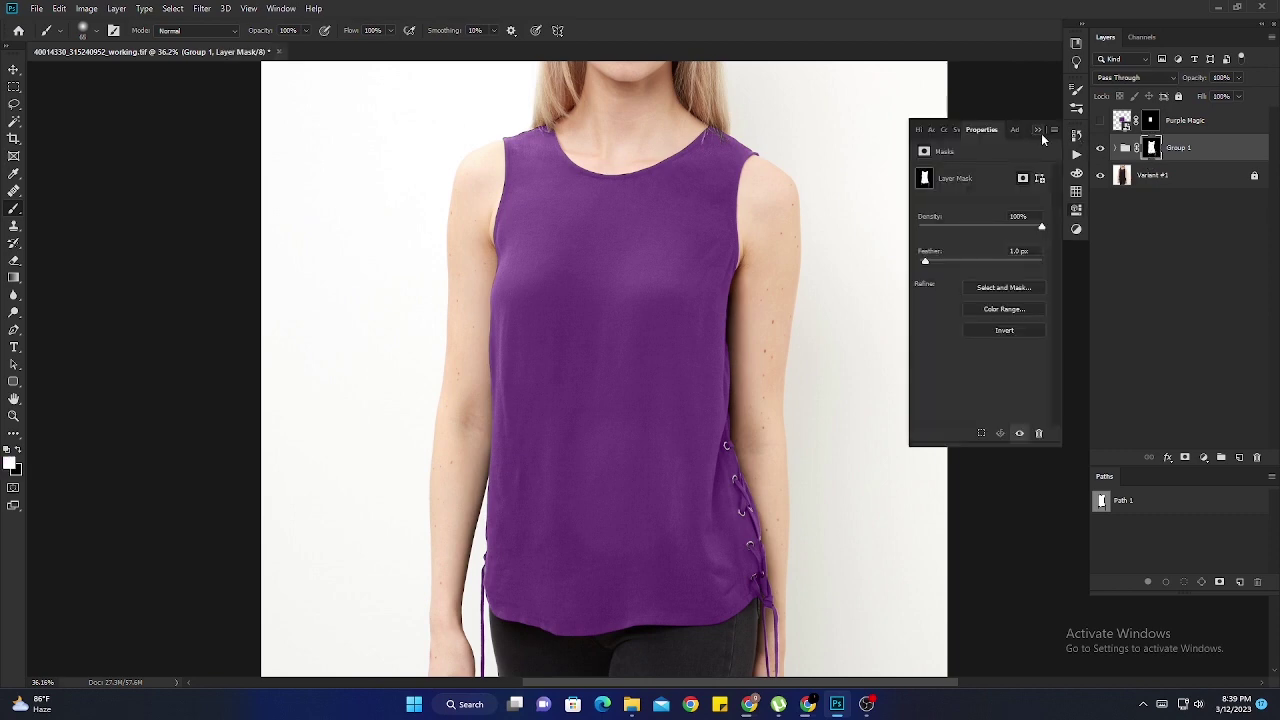
{"action": "left_click", "coordinate": [1038, 131]}
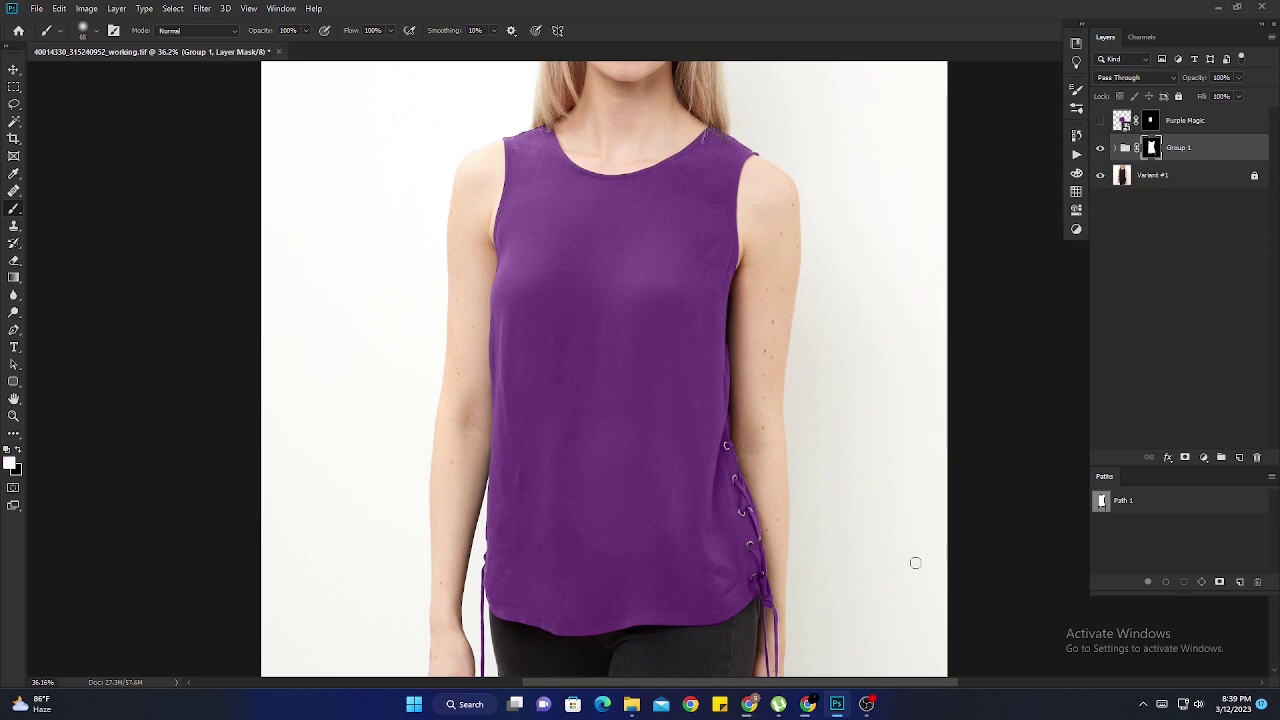
{"action": "key", "text": "ctrl+0"}
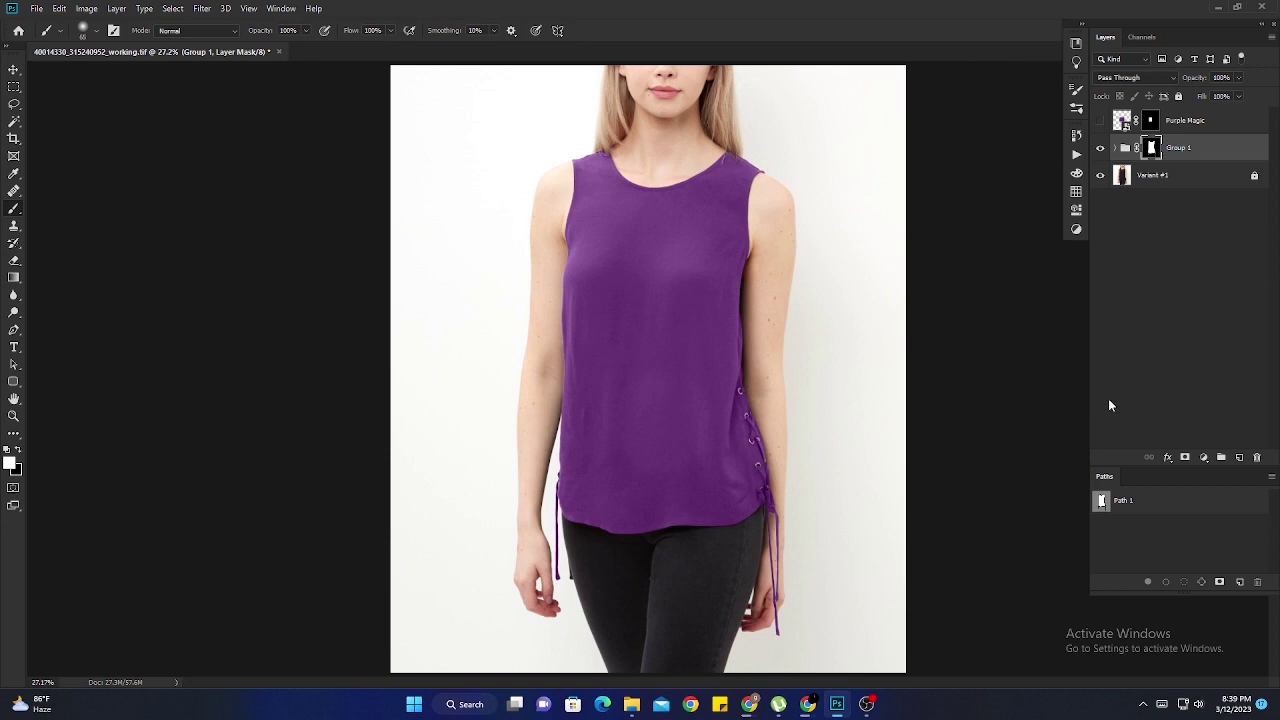
Delete the purple fill, Levels 1, Brightness/Contrast 1 and Purple Magic layers
{"action": "left_click", "coordinate": [1200, 121]}
{"action": "left_click", "coordinate": [1115, 147]}
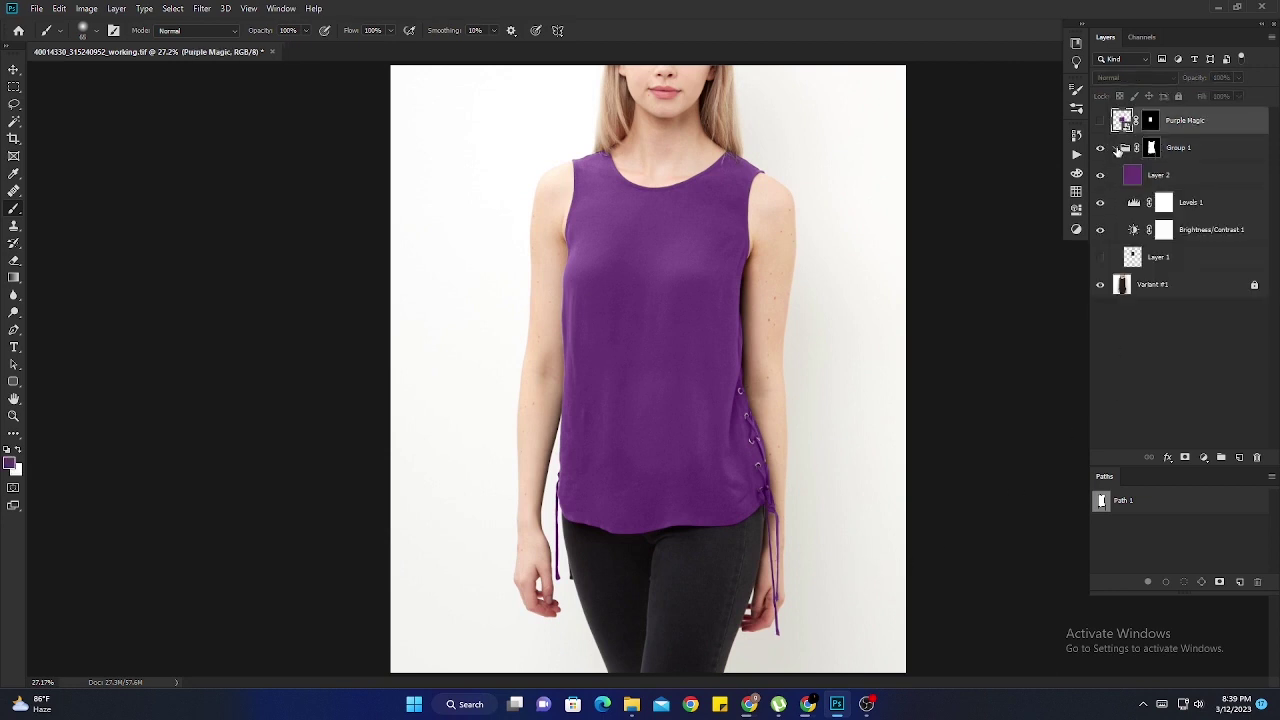
{"action": "left_click", "coordinate": [1183, 176]}
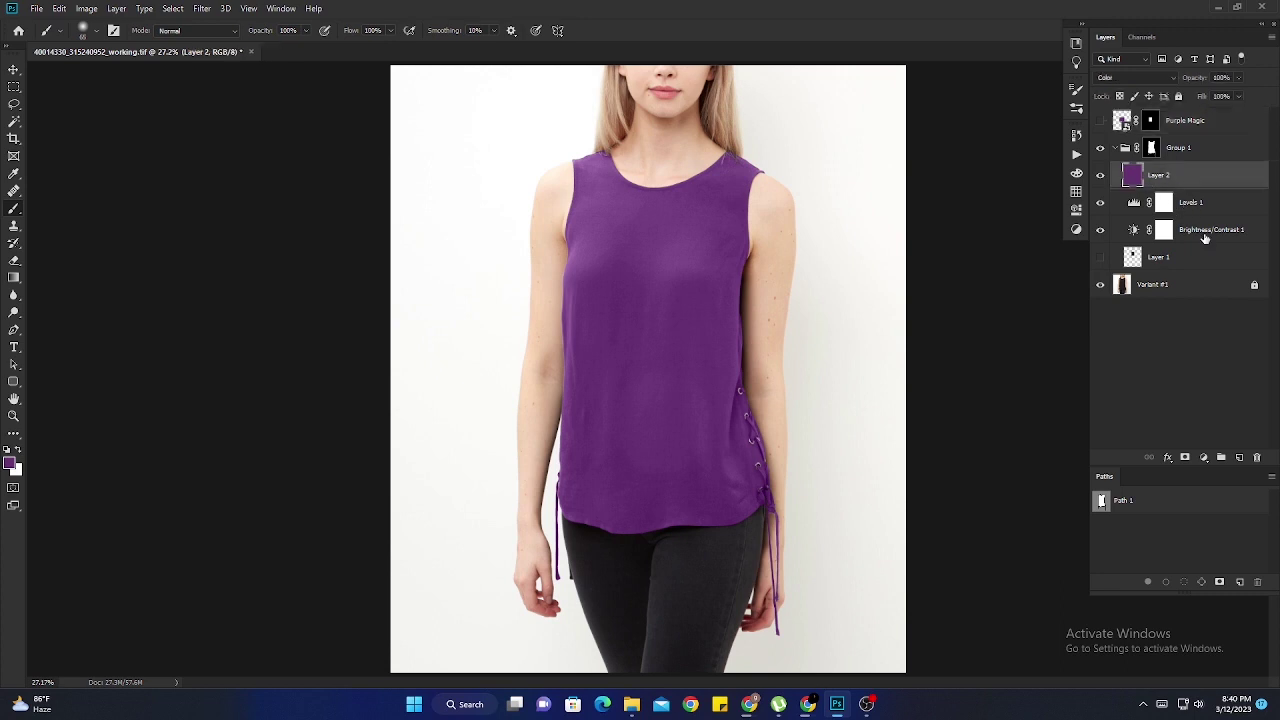
{"action": "left_click", "coordinate": [1205, 229], "text": "shift"}
{"action": "left_click_drag", "start_coordinate": [1205, 229], "coordinate": [1257, 457]}
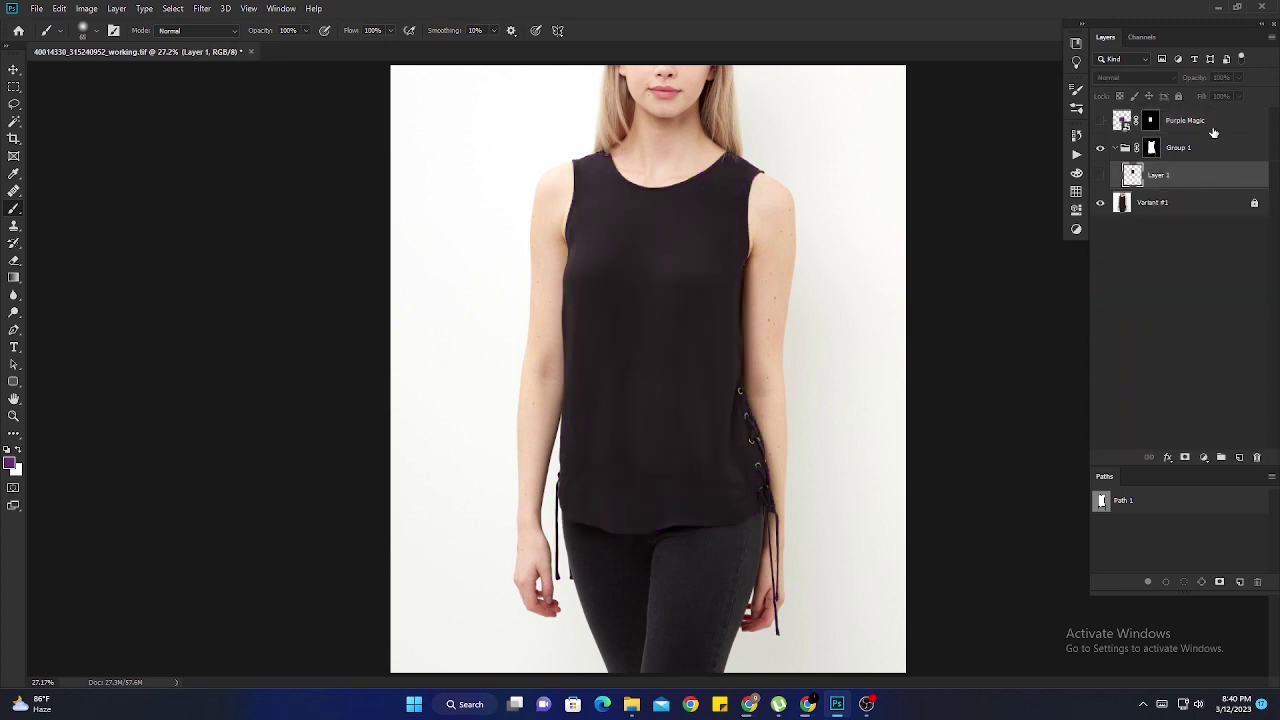
{"action": "mouse_move", "coordinate": [631, 704]}
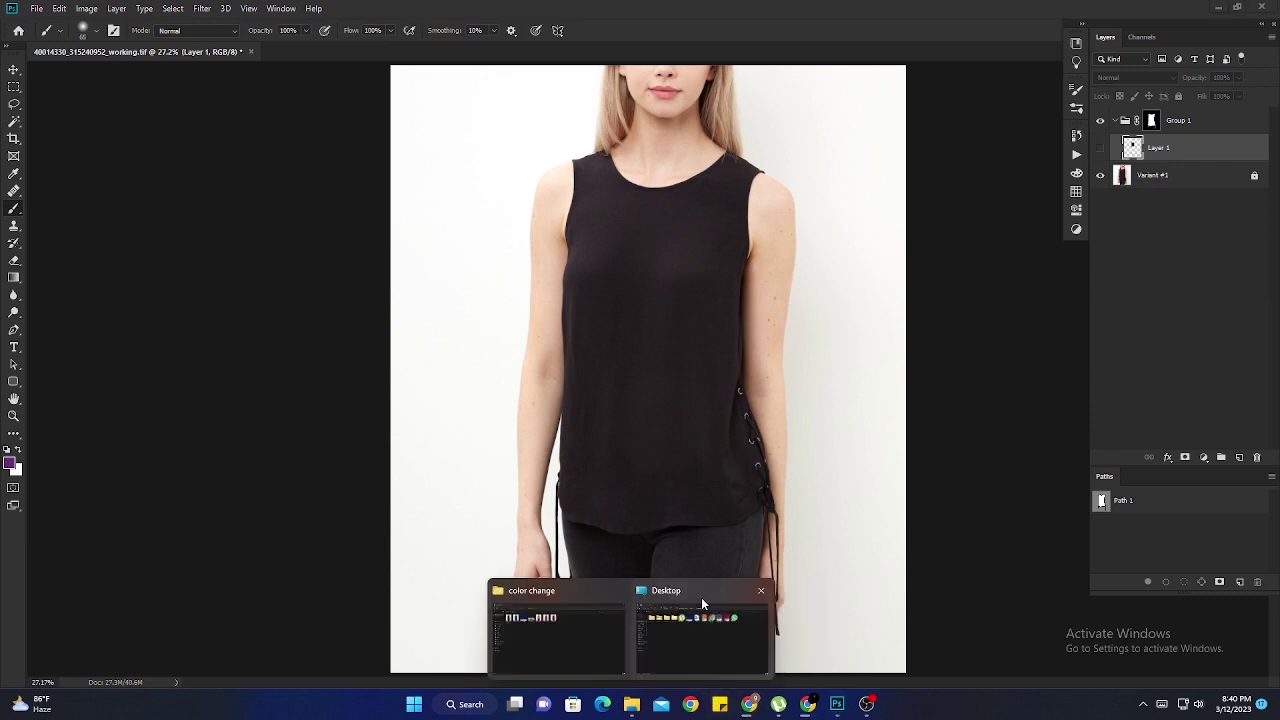
Place the Savvy Red swatch file from File Explorer onto the canvas
{"action": "left_click", "coordinate": [692, 612]}
{"action": "mouse_move", "coordinate": [876, 145]}
{"action": "left_mouse_down"}
{"action": "mouse_move", "coordinate": [841, 708]}
{"action": "mouse_move", "coordinate": [614, 400]}
{"action": "left_mouse_up"}
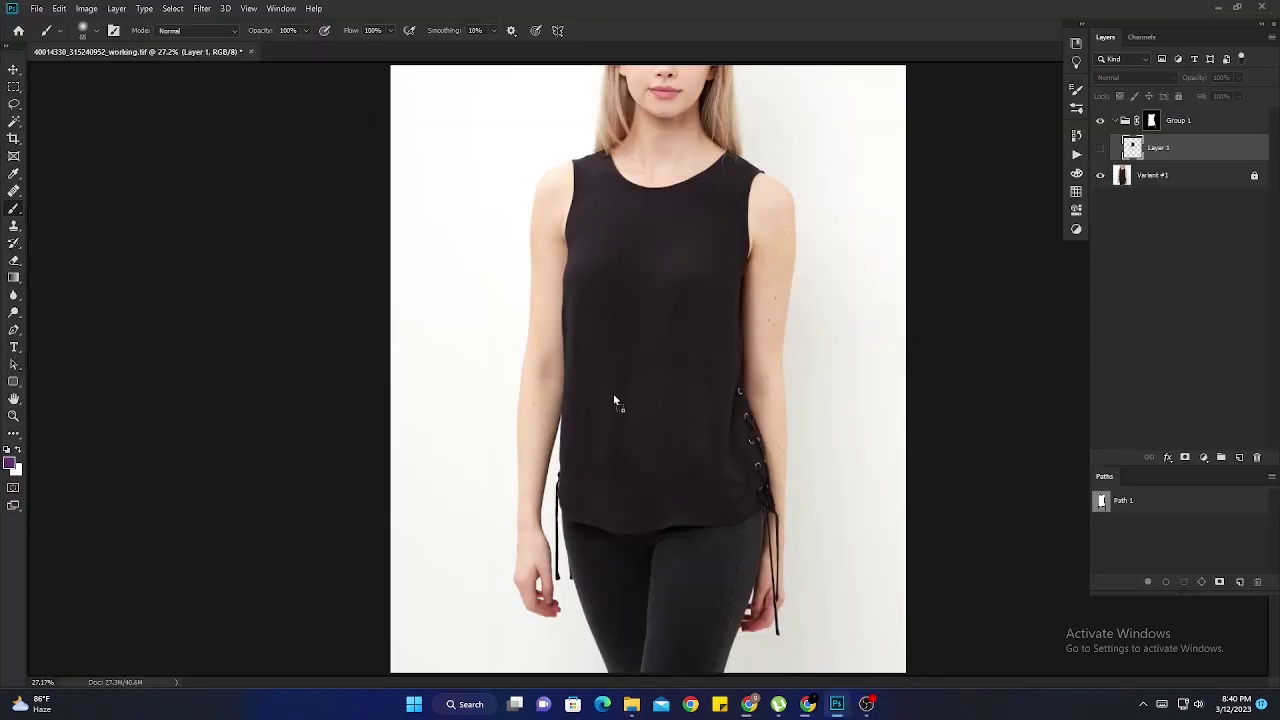
{"action": "left_click_drag", "start_coordinate": [662, 355], "coordinate": [666, 357]}
{"action": "key", "text": "Return"}
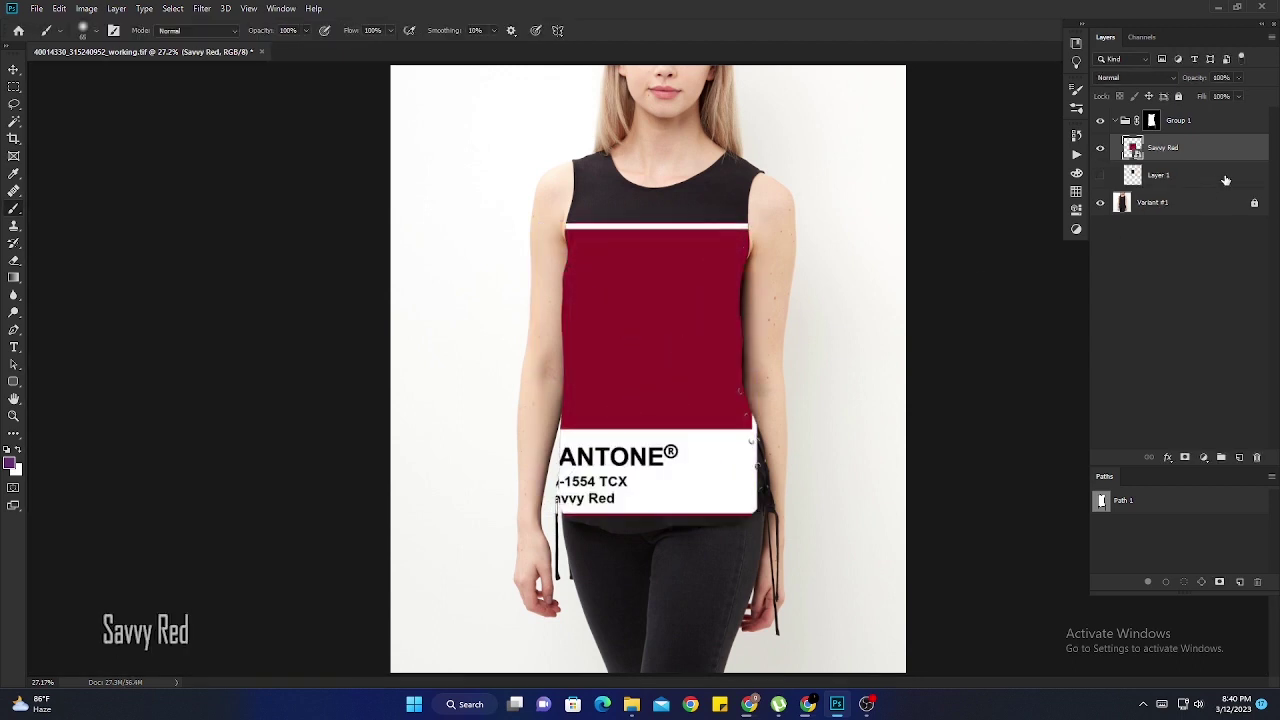
Move the Savvy Red card above the group and mask it to its red swatch
{"action": "key", "text": "ctrl+shift+]"}
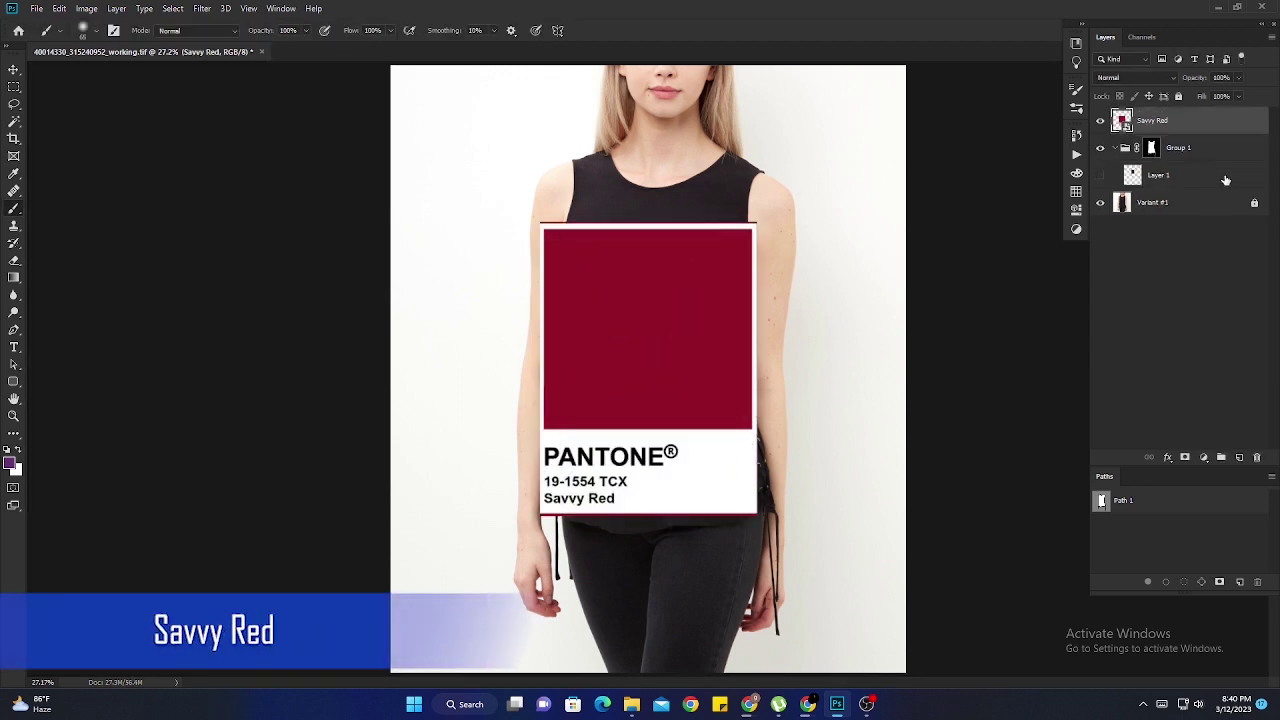
{"action": "key", "text": "m"}
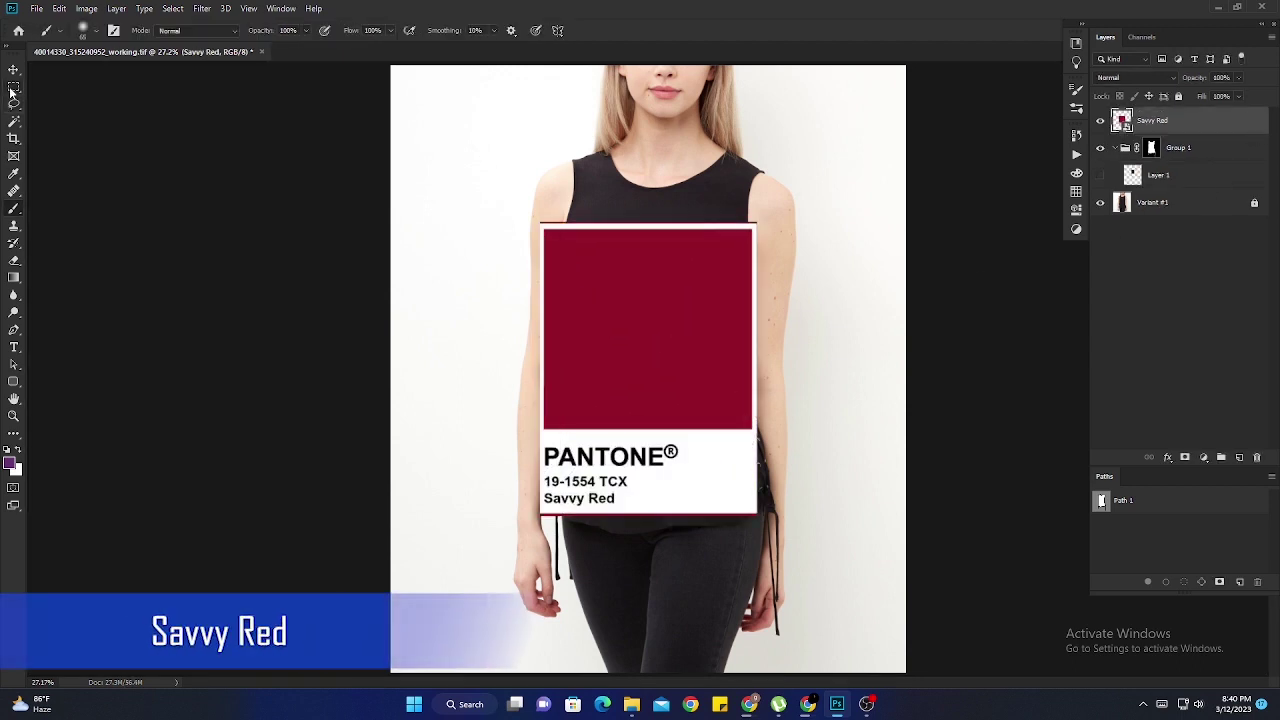
{"action": "left_click_drag", "start_coordinate": [561, 244], "coordinate": [729, 427]}
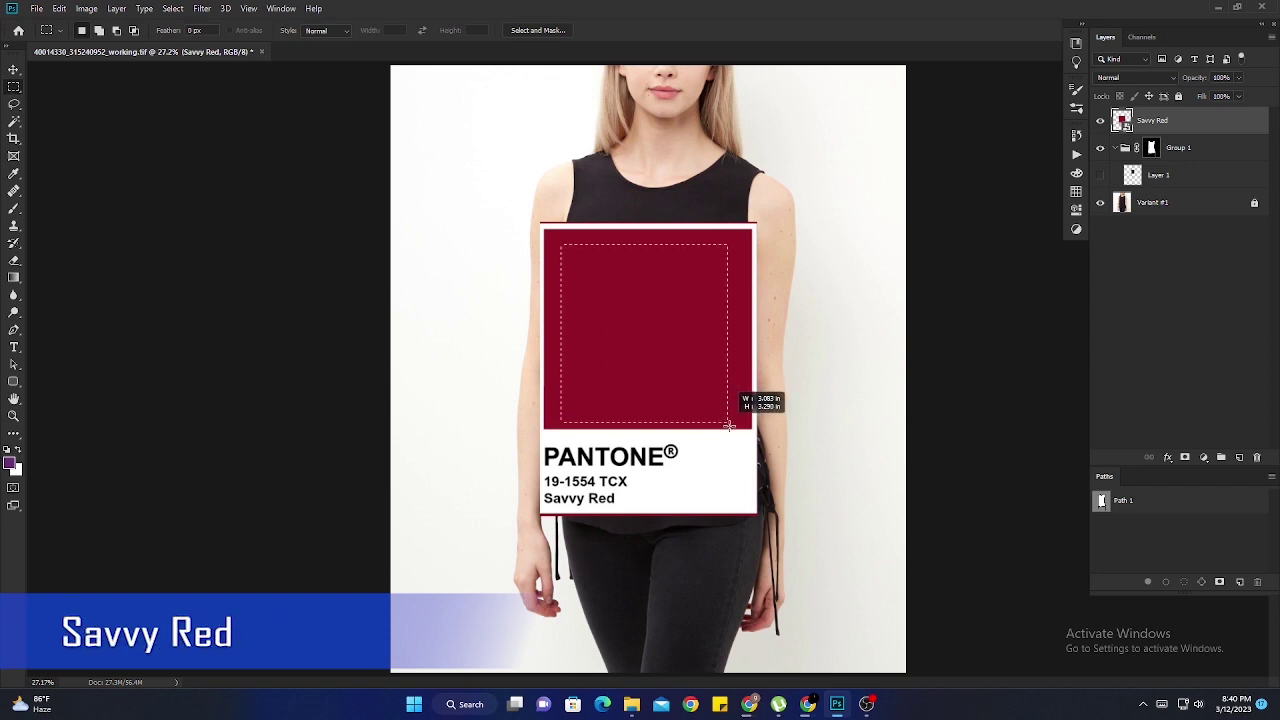
{"action": "left_click", "coordinate": [1190, 457]}
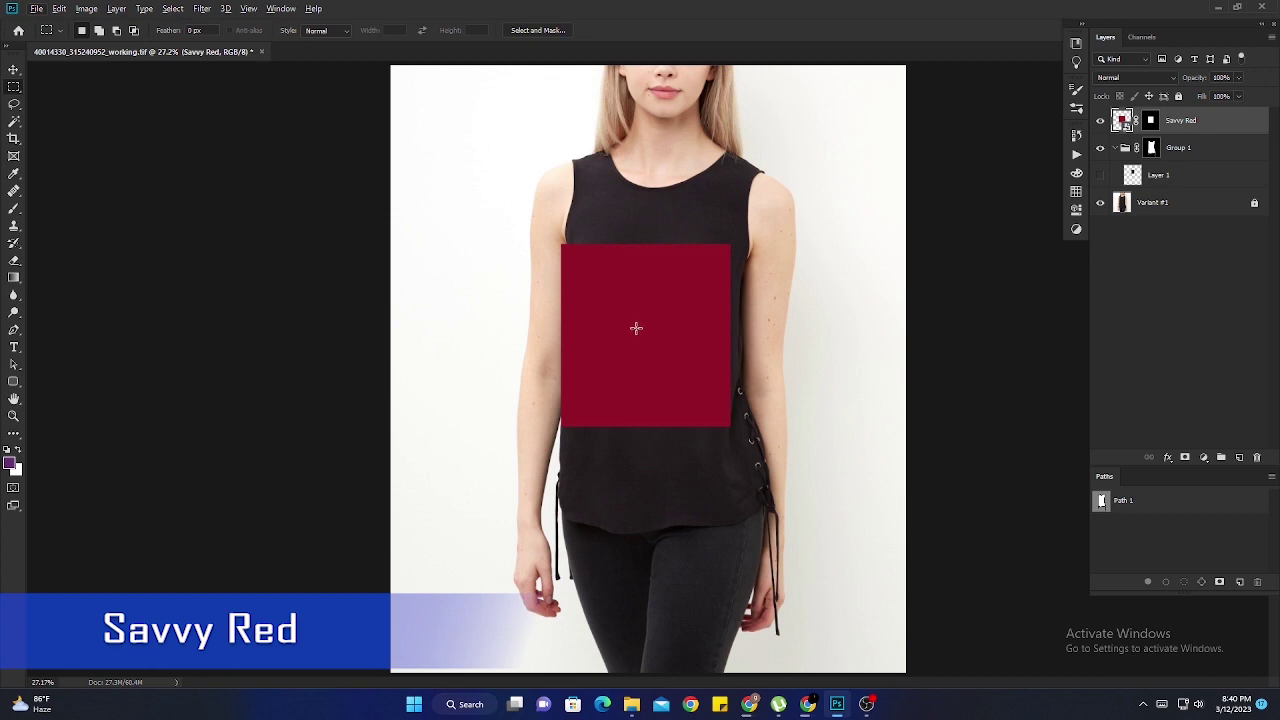
Sample the Savvy Red swatch as the foreground colour with the Eyedropper
{"action": "key", "text": "b"}
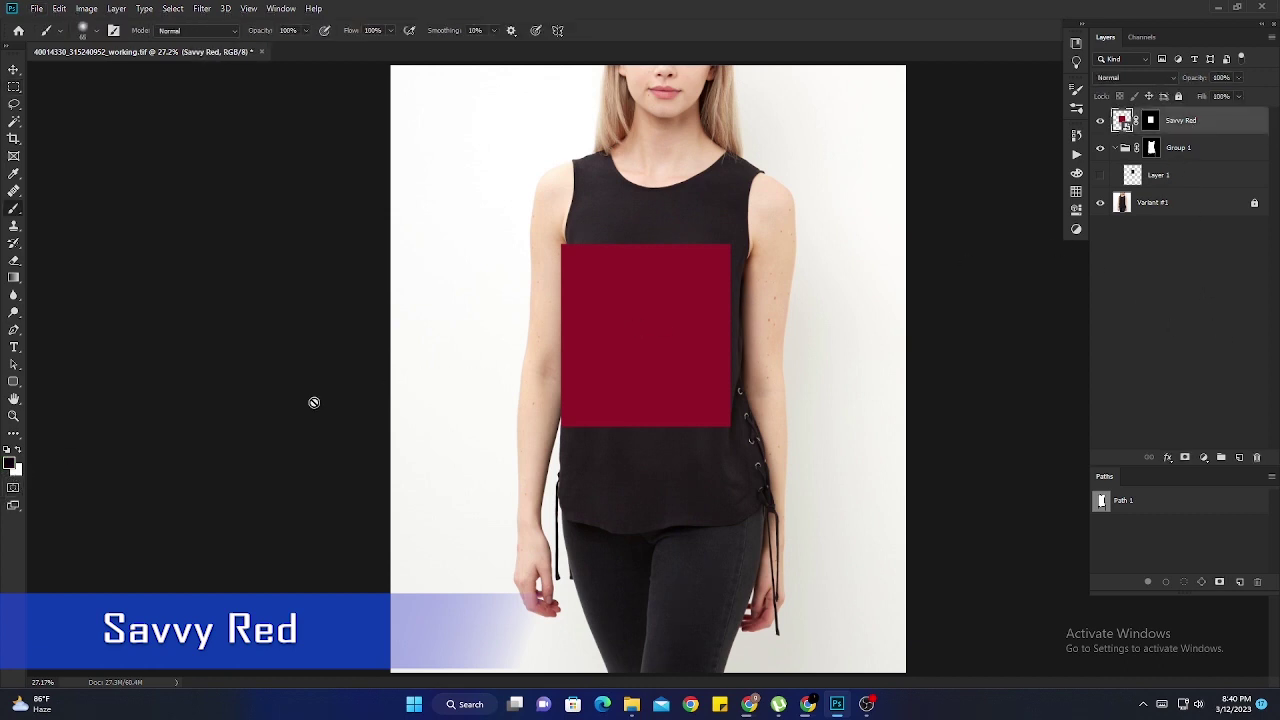
{"action": "key", "text": "d"}
{"action": "left_click", "coordinate": [659, 333], "text": "alt"}
{"action": "left_click", "coordinate": [12, 176]}
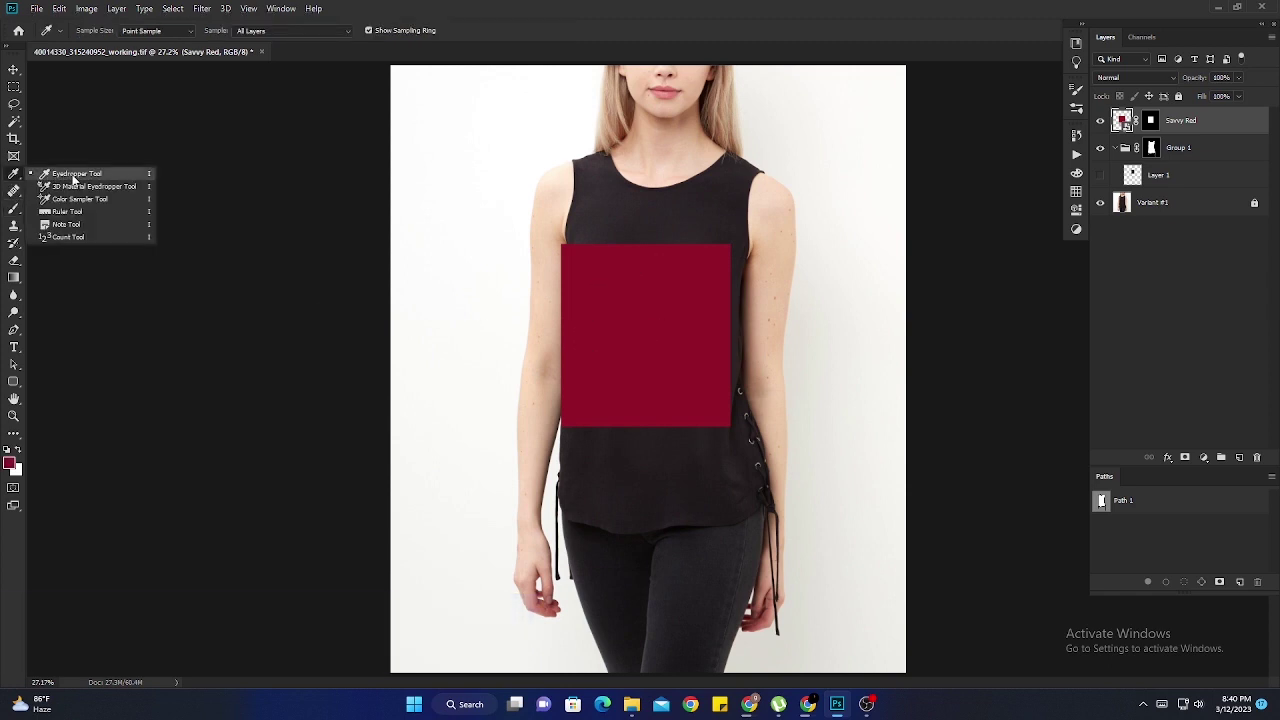
{"action": "left_click", "coordinate": [72, 177]}
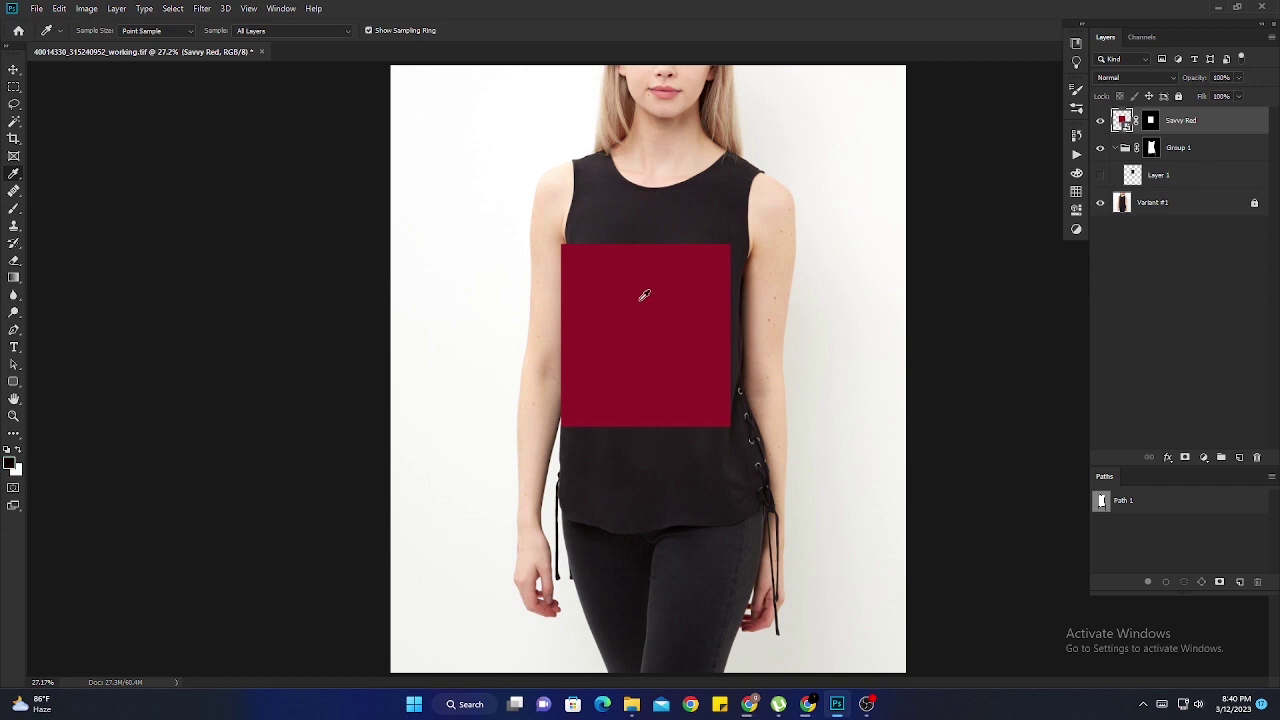
{"action": "left_click", "coordinate": [14, 209]}
Fill a new Layer 2 above Layer 1 with Savvy Red, blended in Color mode
{"action": "left_click", "coordinate": [1196, 172]}
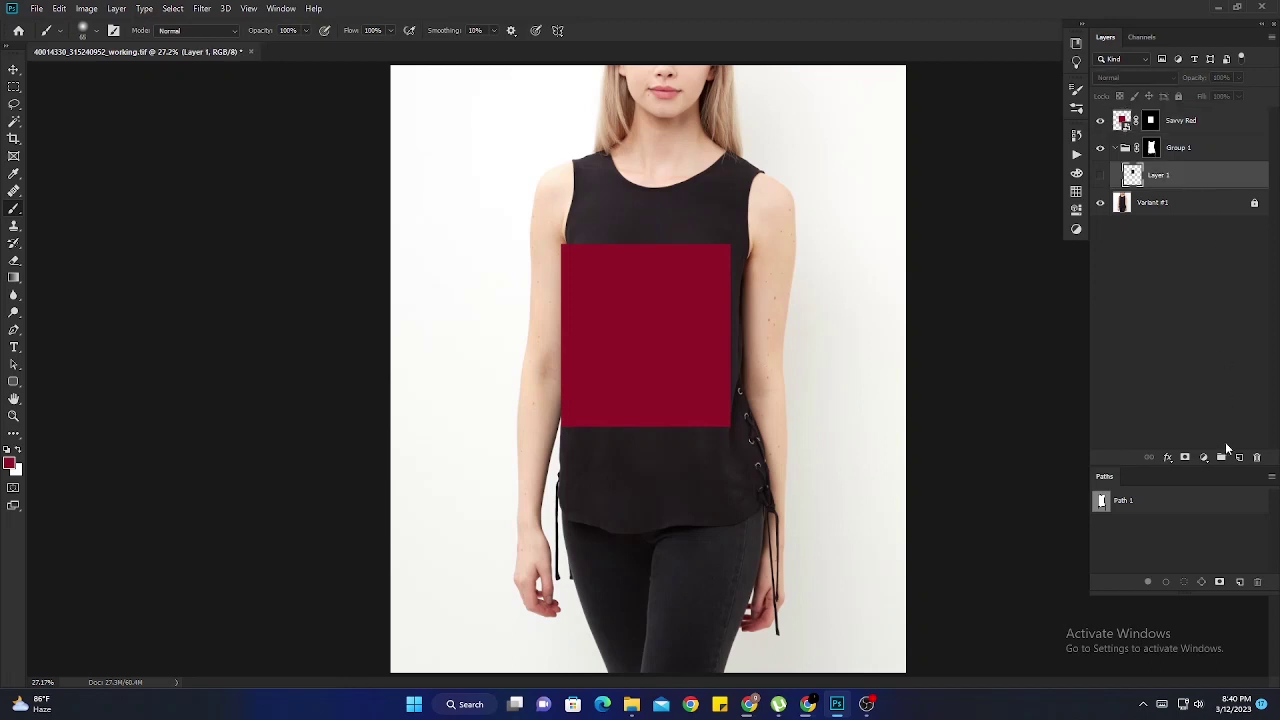
{"action": "left_click", "coordinate": [1239, 457]}
{"action": "key", "text": "alt+BackSpace"}
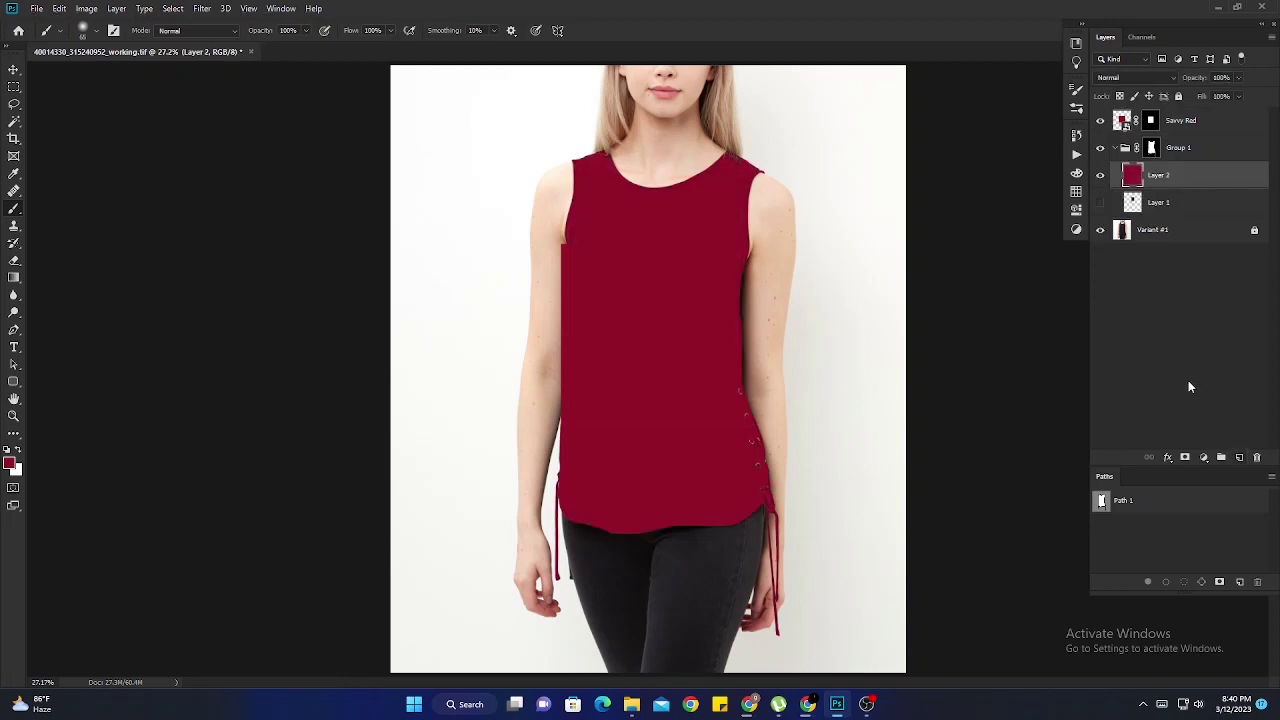
{"action": "left_click", "coordinate": [1127, 78]}
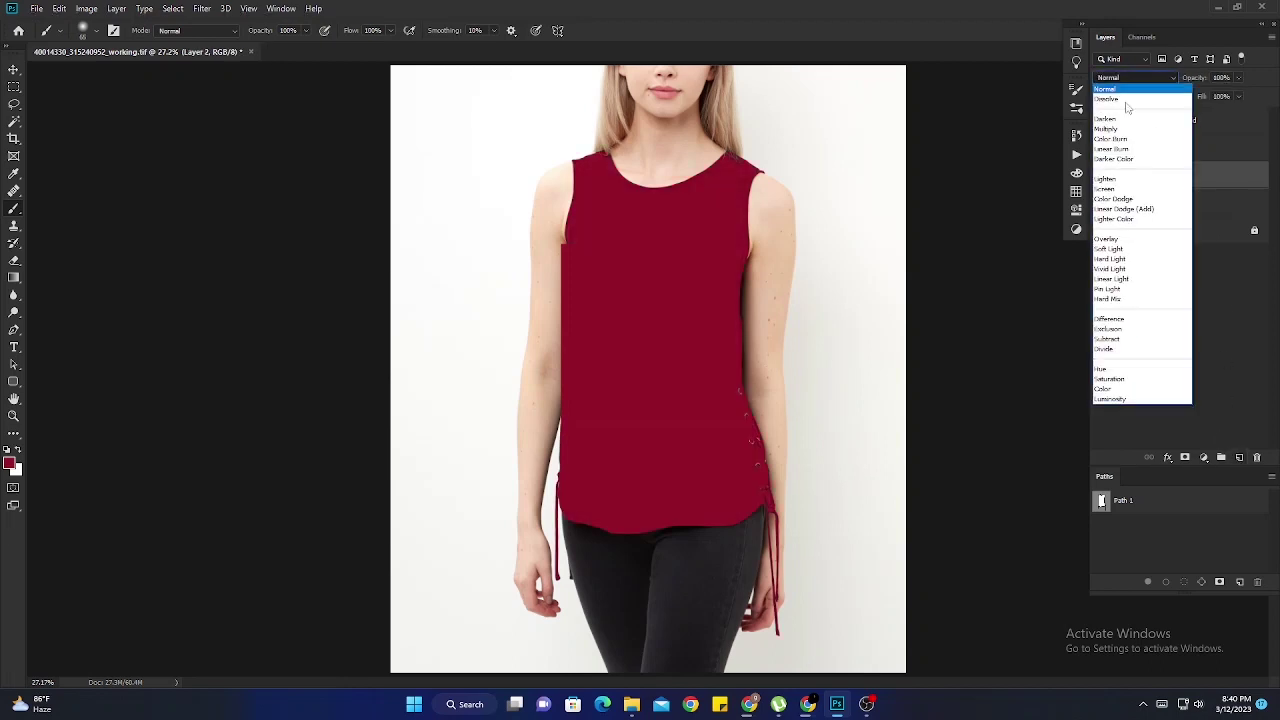
{"action": "left_click", "coordinate": [1109, 390]}
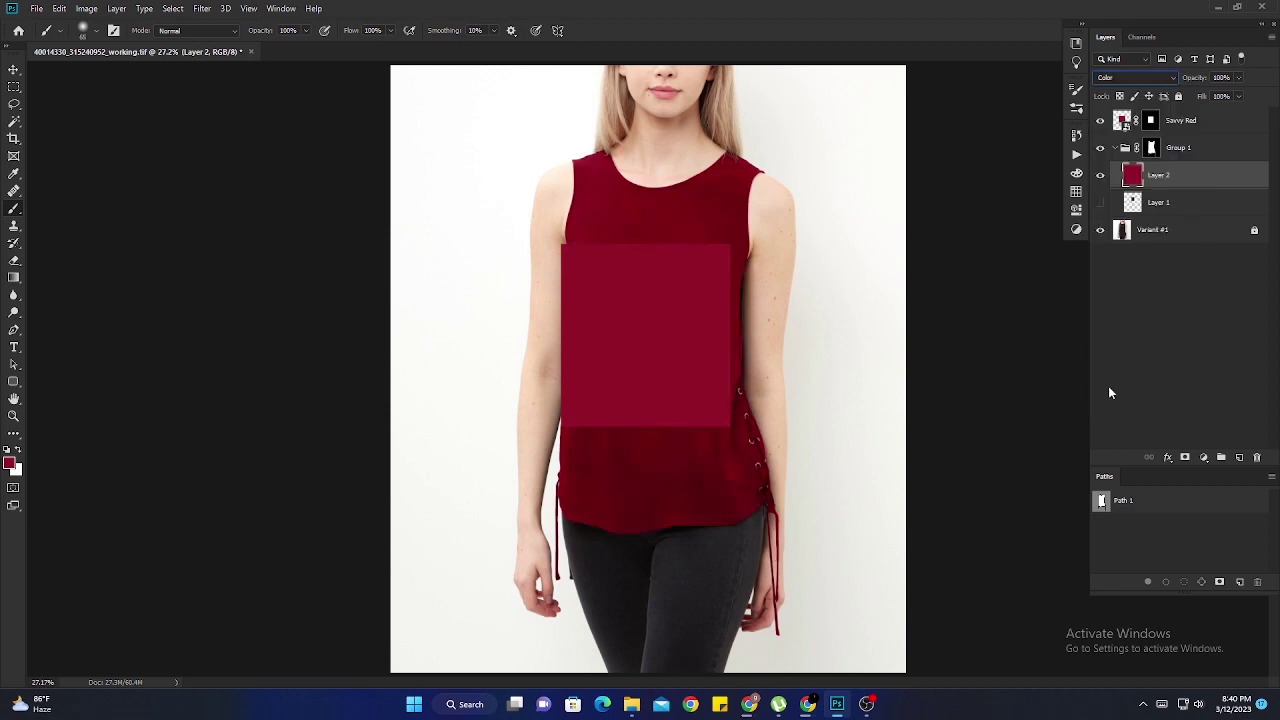
Toggle the Savvy Red and Layer 1 patches to compare the red top
{"action": "left_click", "coordinate": [1100, 120]}
{"action": "left_click", "coordinate": [1100, 120]}
{"action": "left_click", "coordinate": [1100, 202]}
{"action": "left_click_drag", "start_coordinate": [650, 215], "coordinate": [722, 285]}
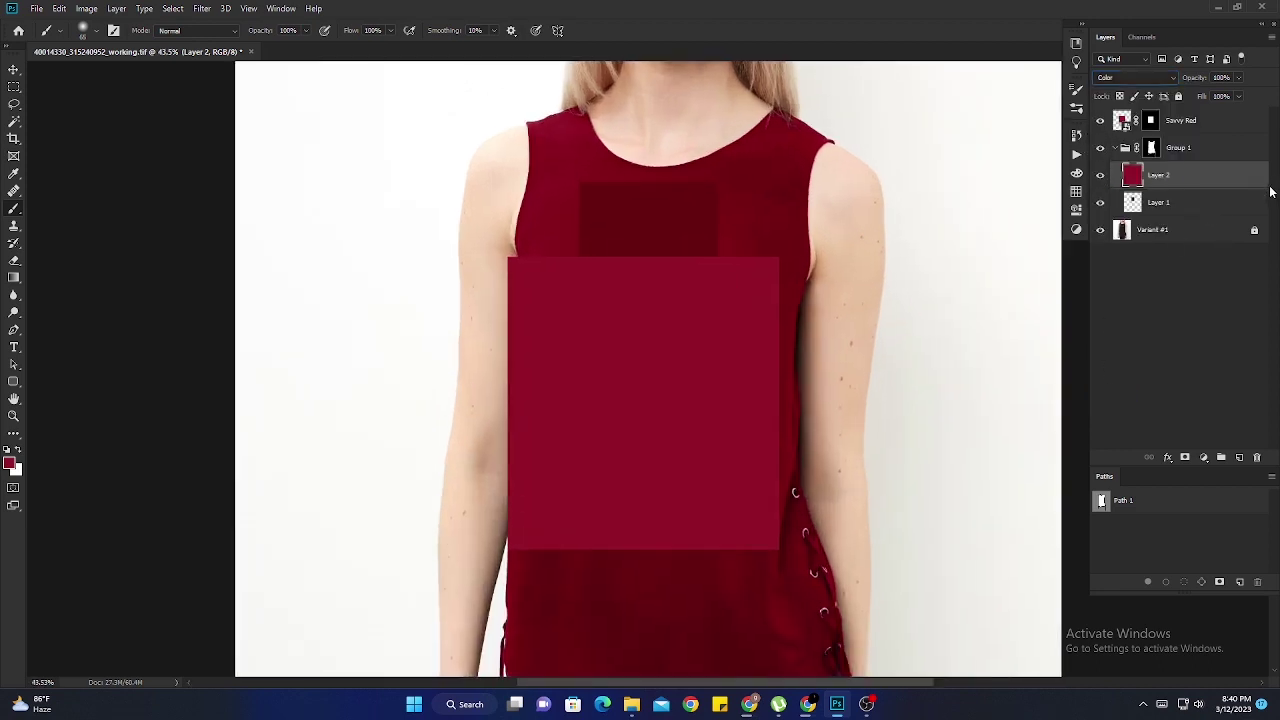
{"action": "left_click", "coordinate": [1207, 204]}
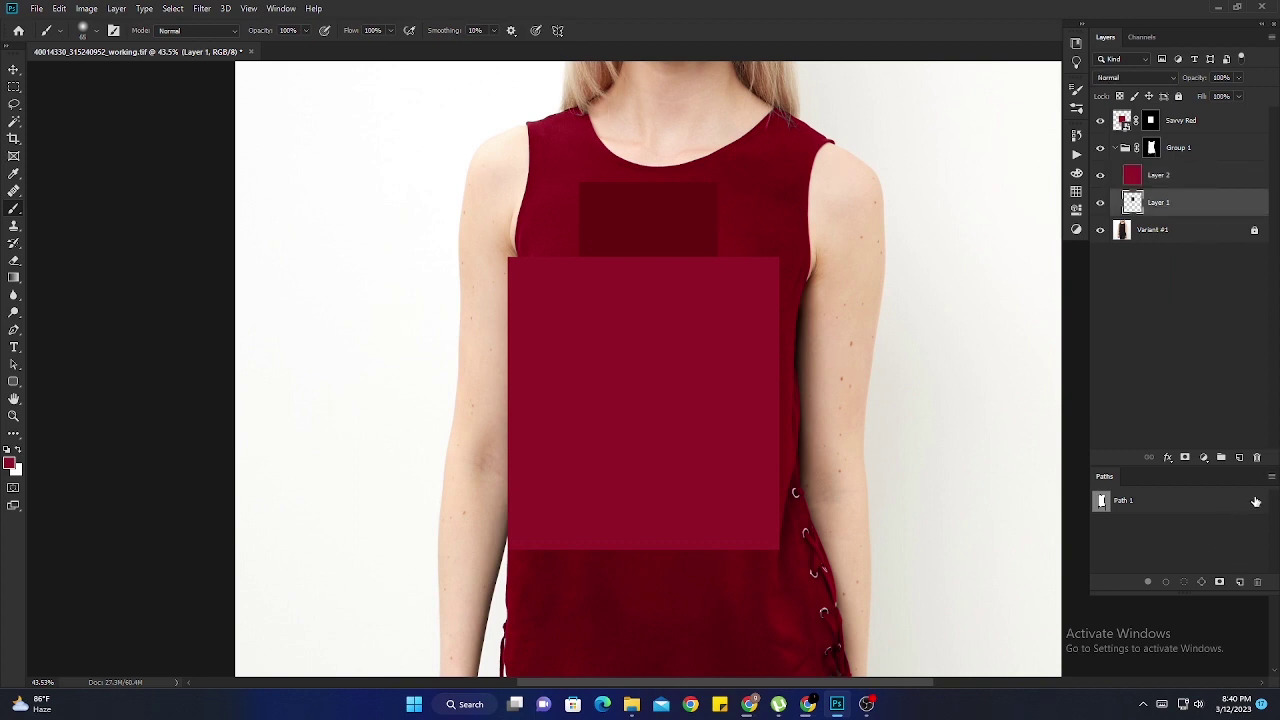
{"action": "left_click", "coordinate": [1204, 458]}
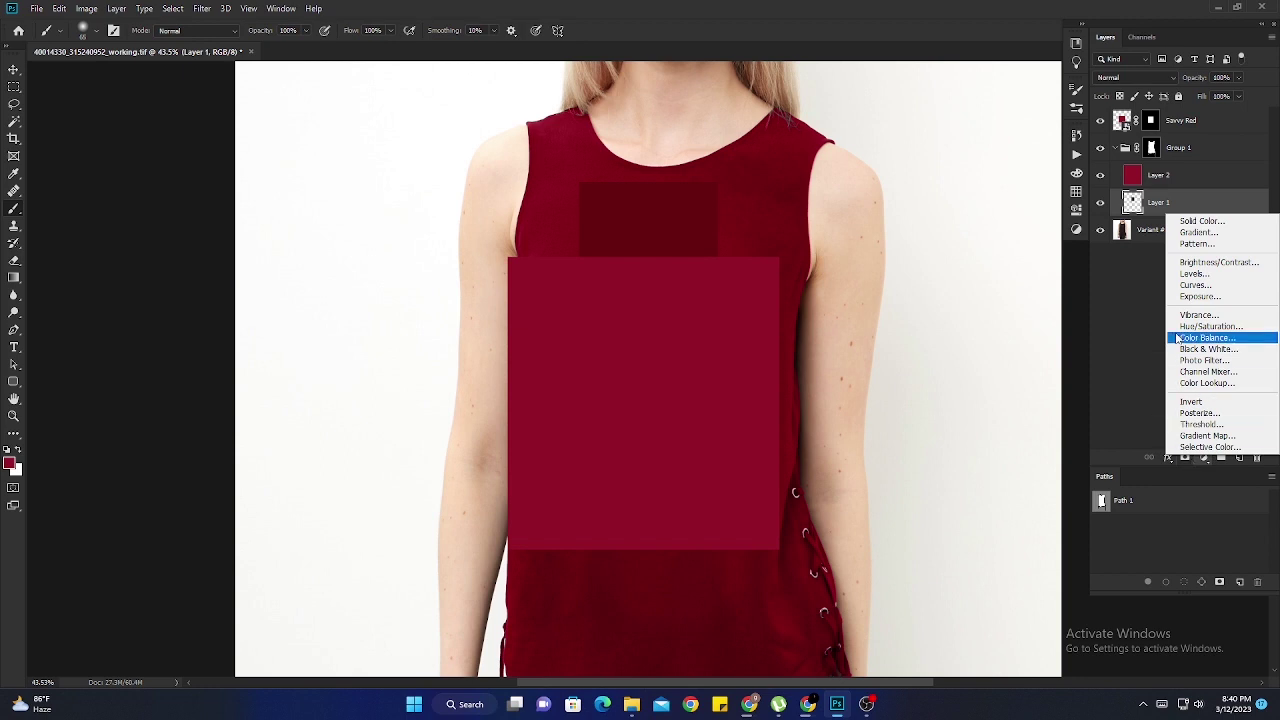
Add Brightness/Contrast at 40, then Levels with midtones 1.25 and output white 242
{"action": "left_click", "coordinate": [1205, 262]}
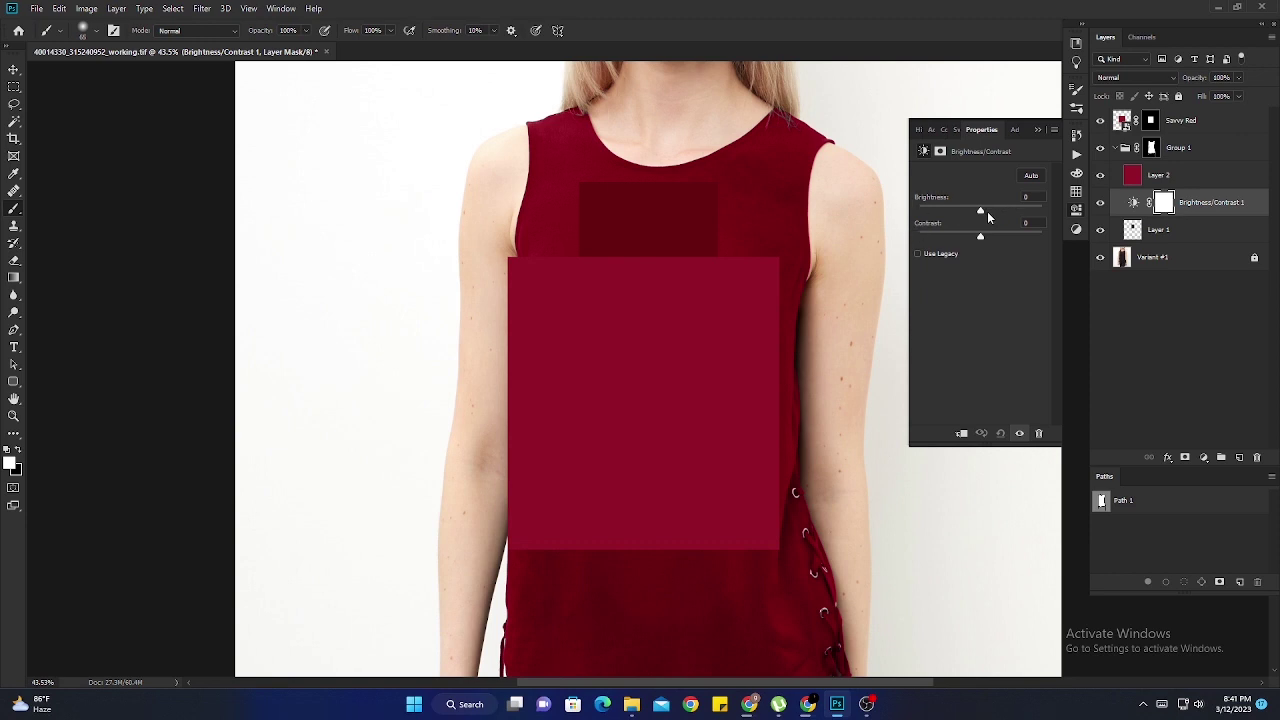
{"action": "left_click_drag", "start_coordinate": [981, 211], "coordinate": [999, 212]}
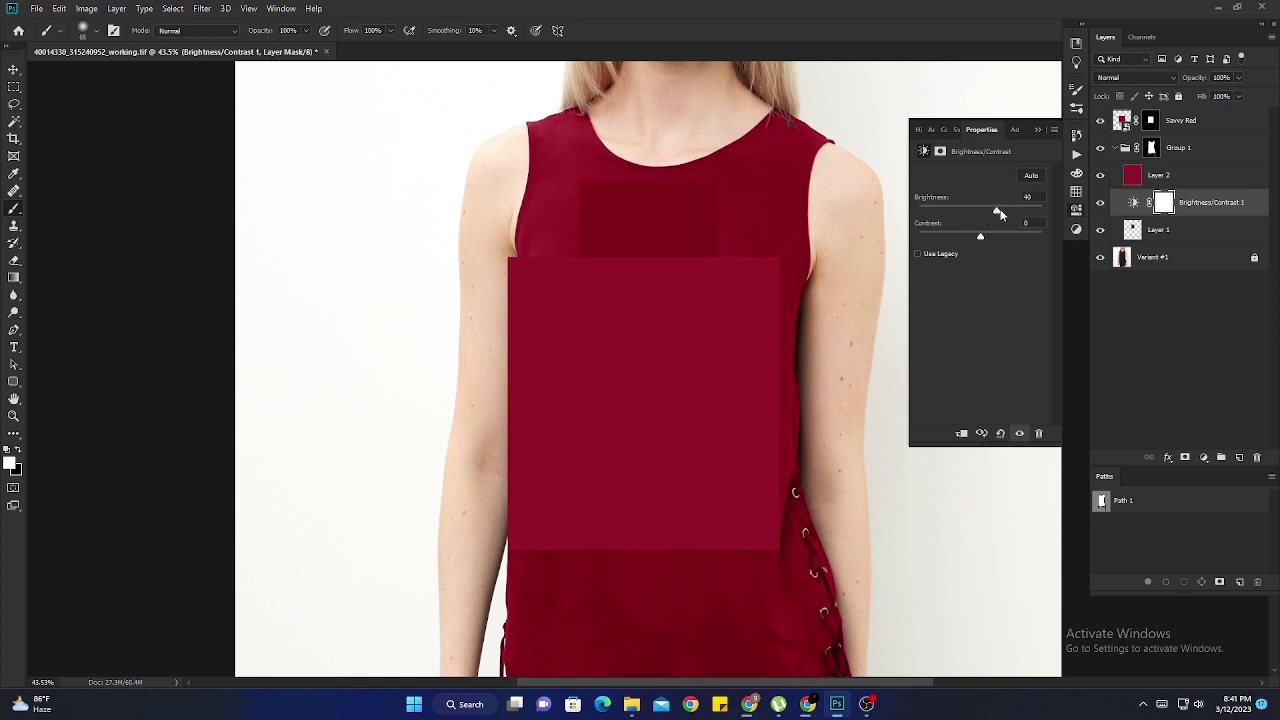
{"action": "left_click", "coordinate": [1204, 230]}
{"action": "left_click", "coordinate": [1203, 457]}
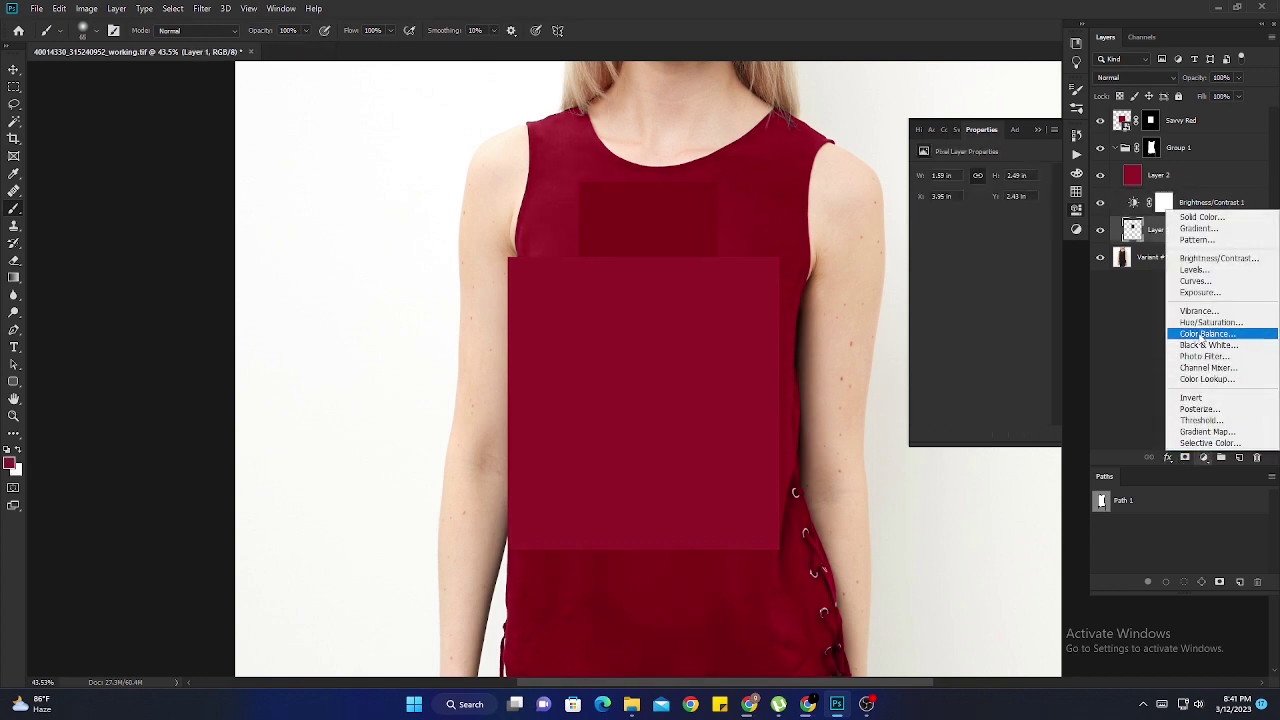
{"action": "left_click", "coordinate": [1194, 269]}
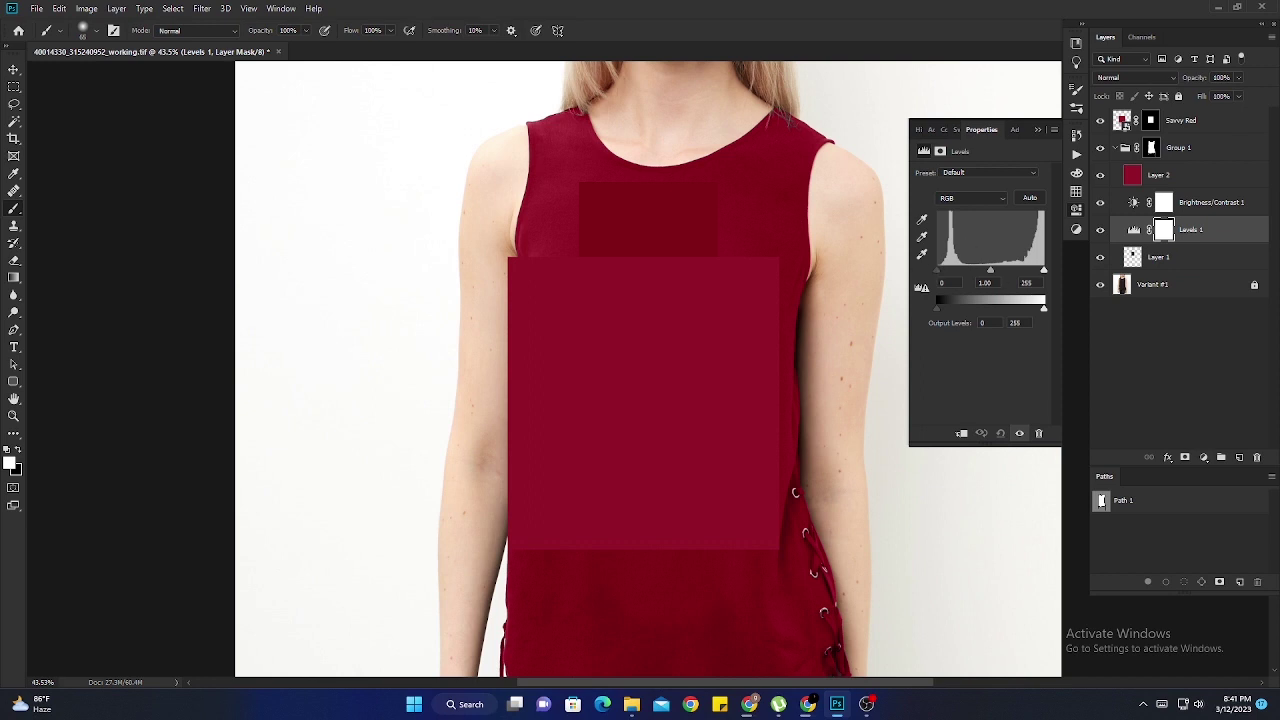
{"action": "left_click_drag", "start_coordinate": [988, 273], "coordinate": [982, 273]}
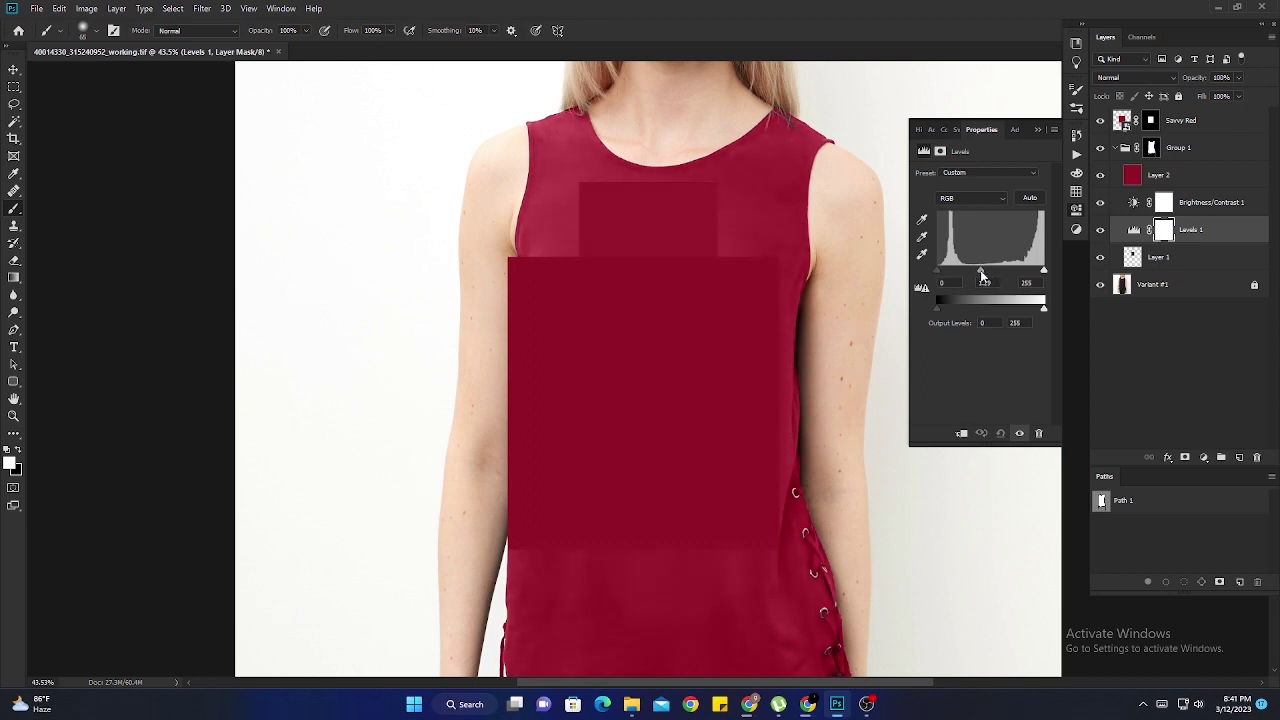
{"action": "left_click_drag", "start_coordinate": [677, 277], "coordinate": [717, 357]}
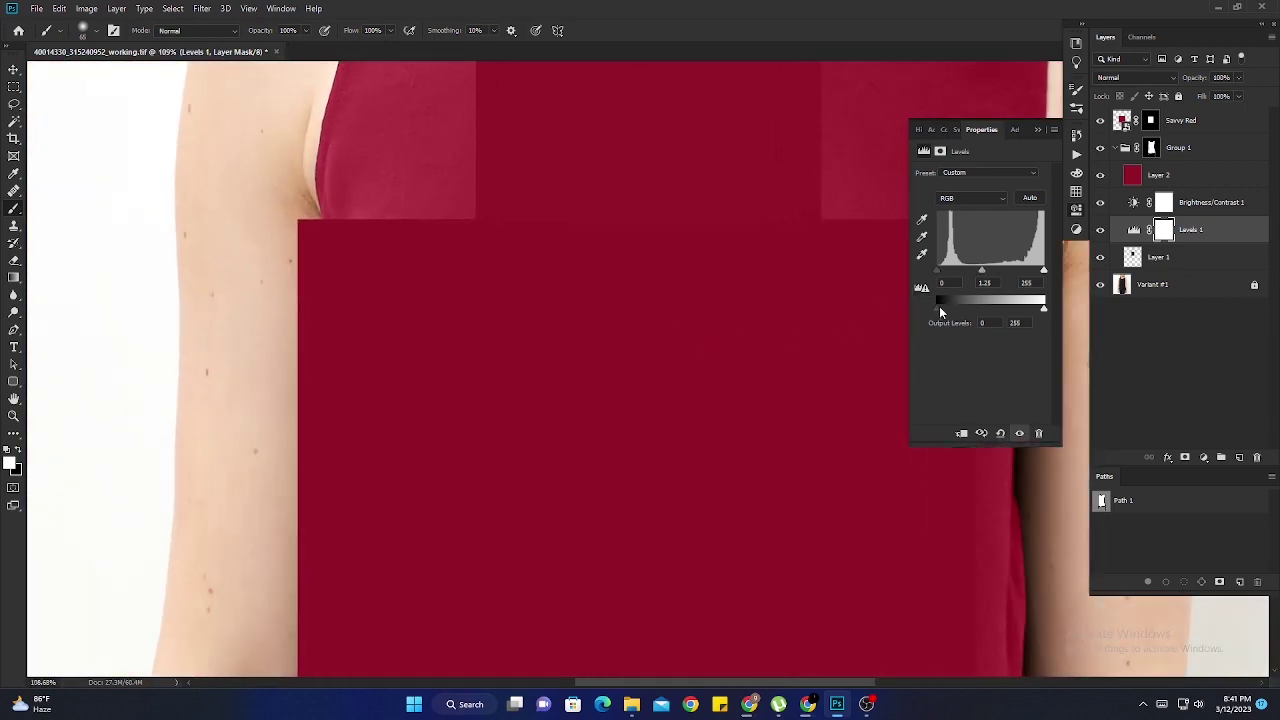
{"action": "left_click_drag", "start_coordinate": [940, 306], "coordinate": [934, 307]}
{"action": "mouse_move", "coordinate": [1043, 314]}
{"action": "left_mouse_down"}
{"action": "mouse_move", "coordinate": [1030, 309]}
{"action": "mouse_move", "coordinate": [1041, 310]}
{"action": "left_mouse_up"}
{"action": "key", "text": "ctrl+0"}
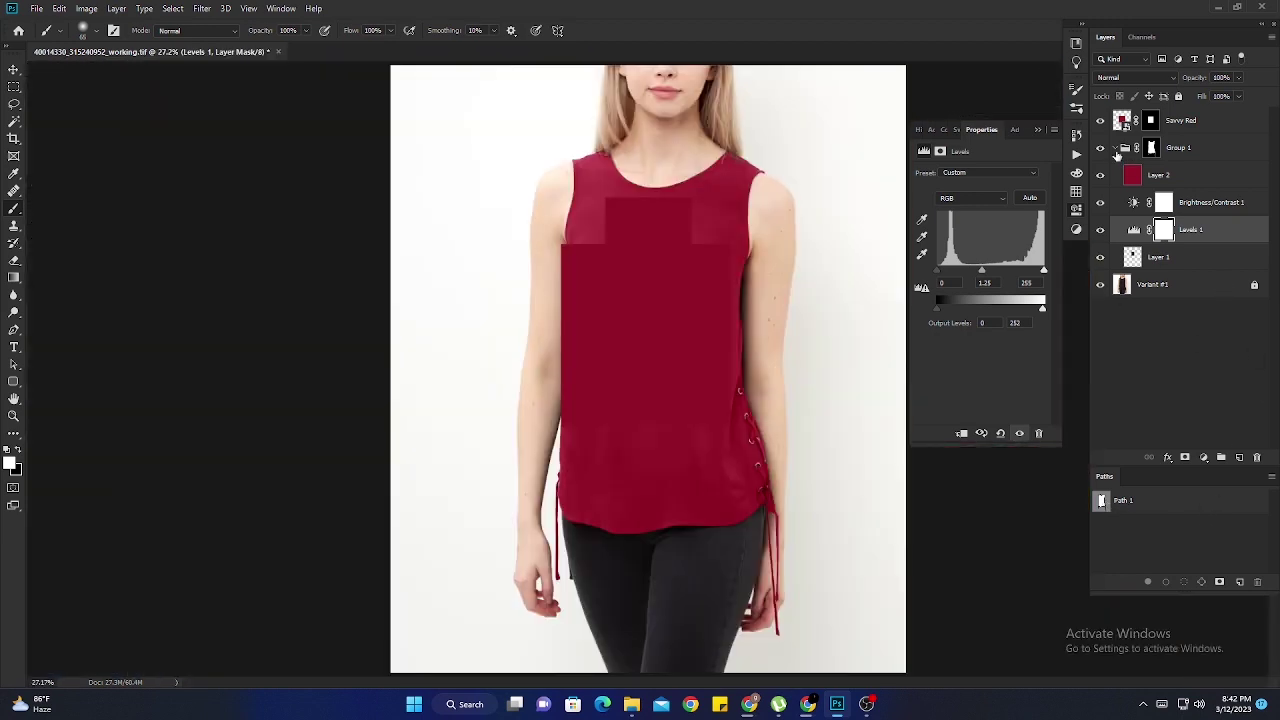
Hide Layer 1's patch and the Savvy Red swatch, then collapse Group 1
{"action": "left_click", "coordinate": [1100, 257]}
{"action": "left_click", "coordinate": [1100, 120]}
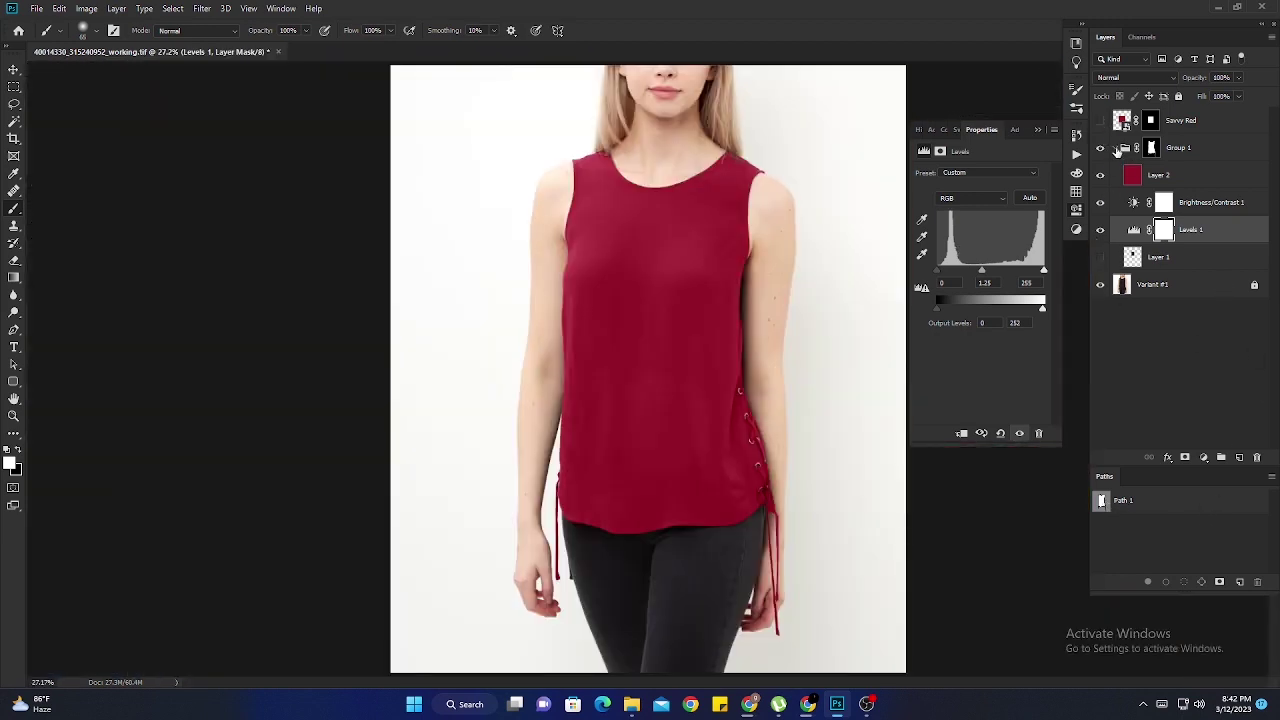
{"action": "left_click", "coordinate": [1116, 148]}
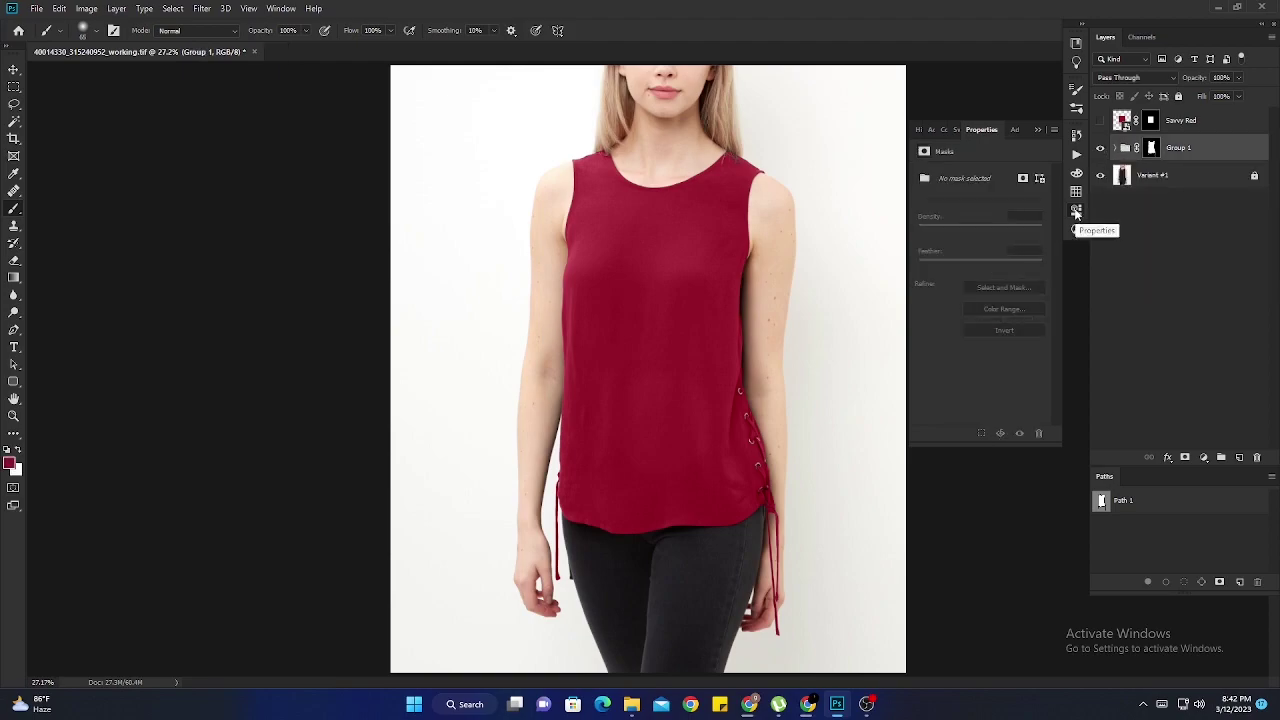